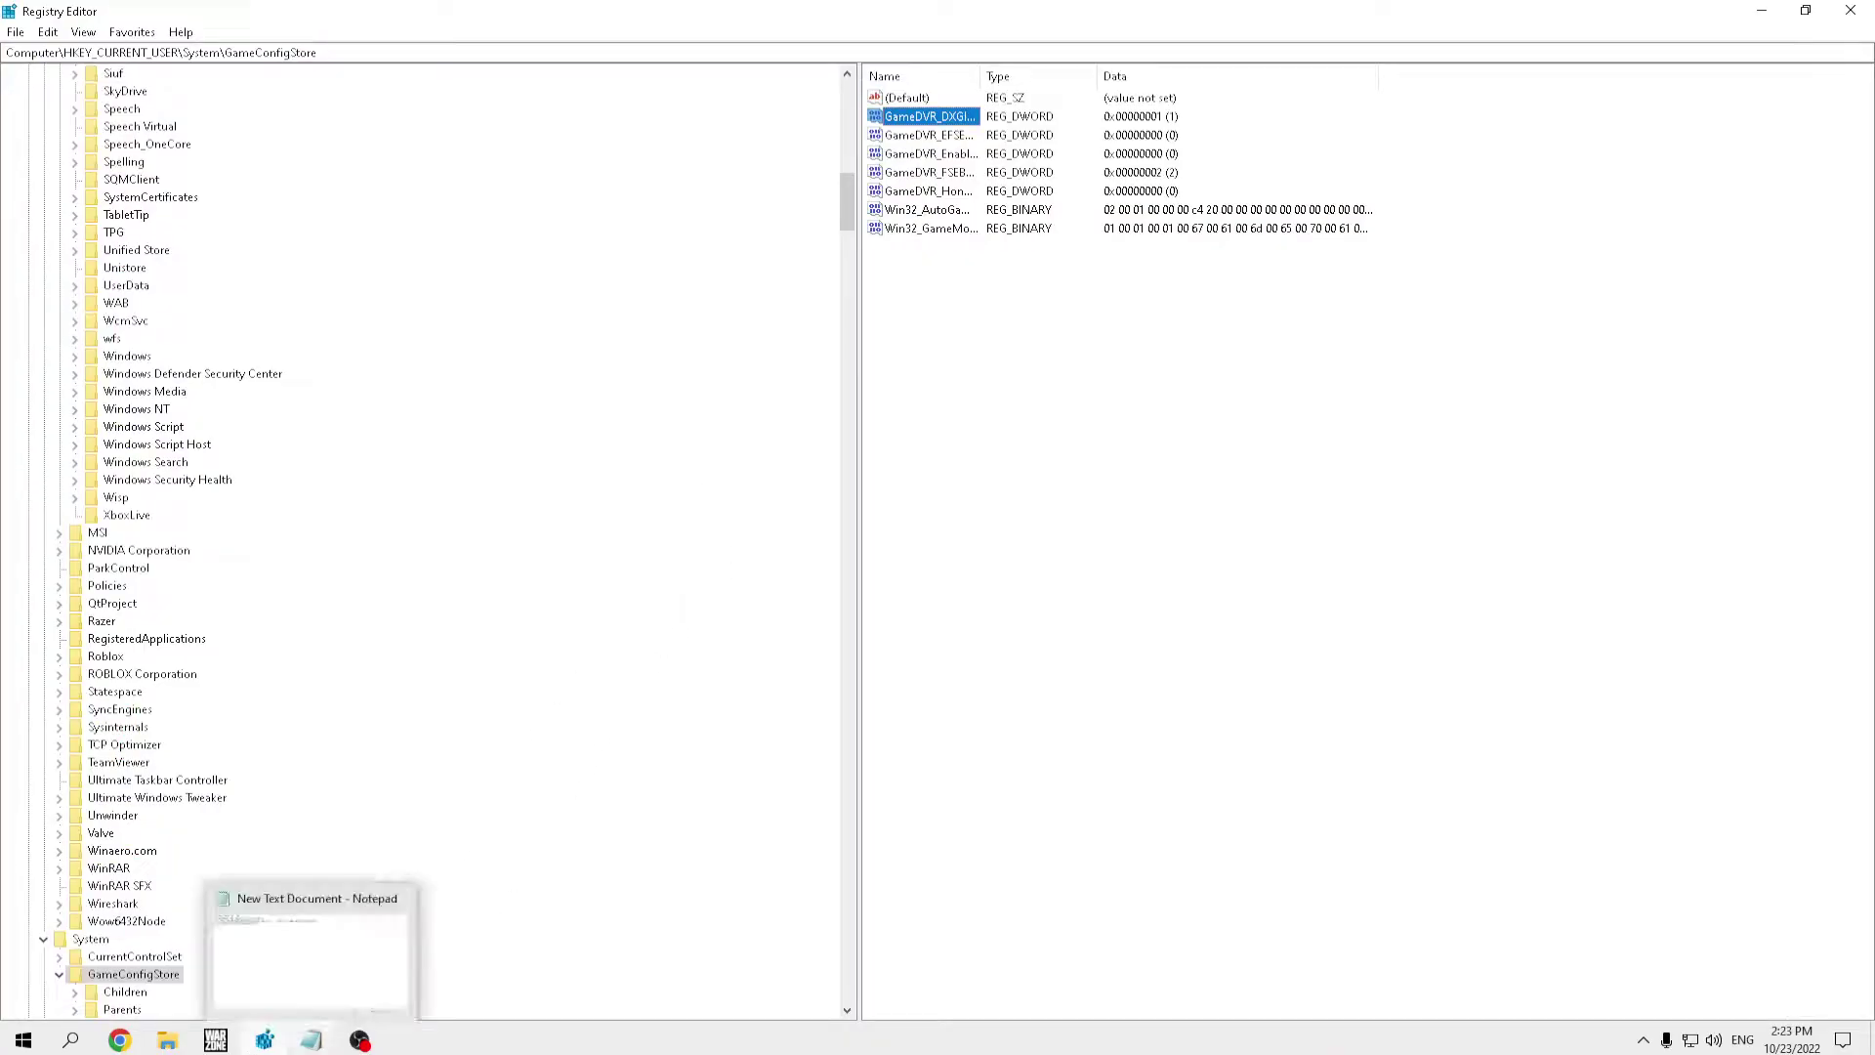
# Step: Navigate to HKEY_CURRENT_USER\SOFTWARE\Microsoft\GameBar using the path copied from the Notepad list
pyautogui.click(310, 1040)
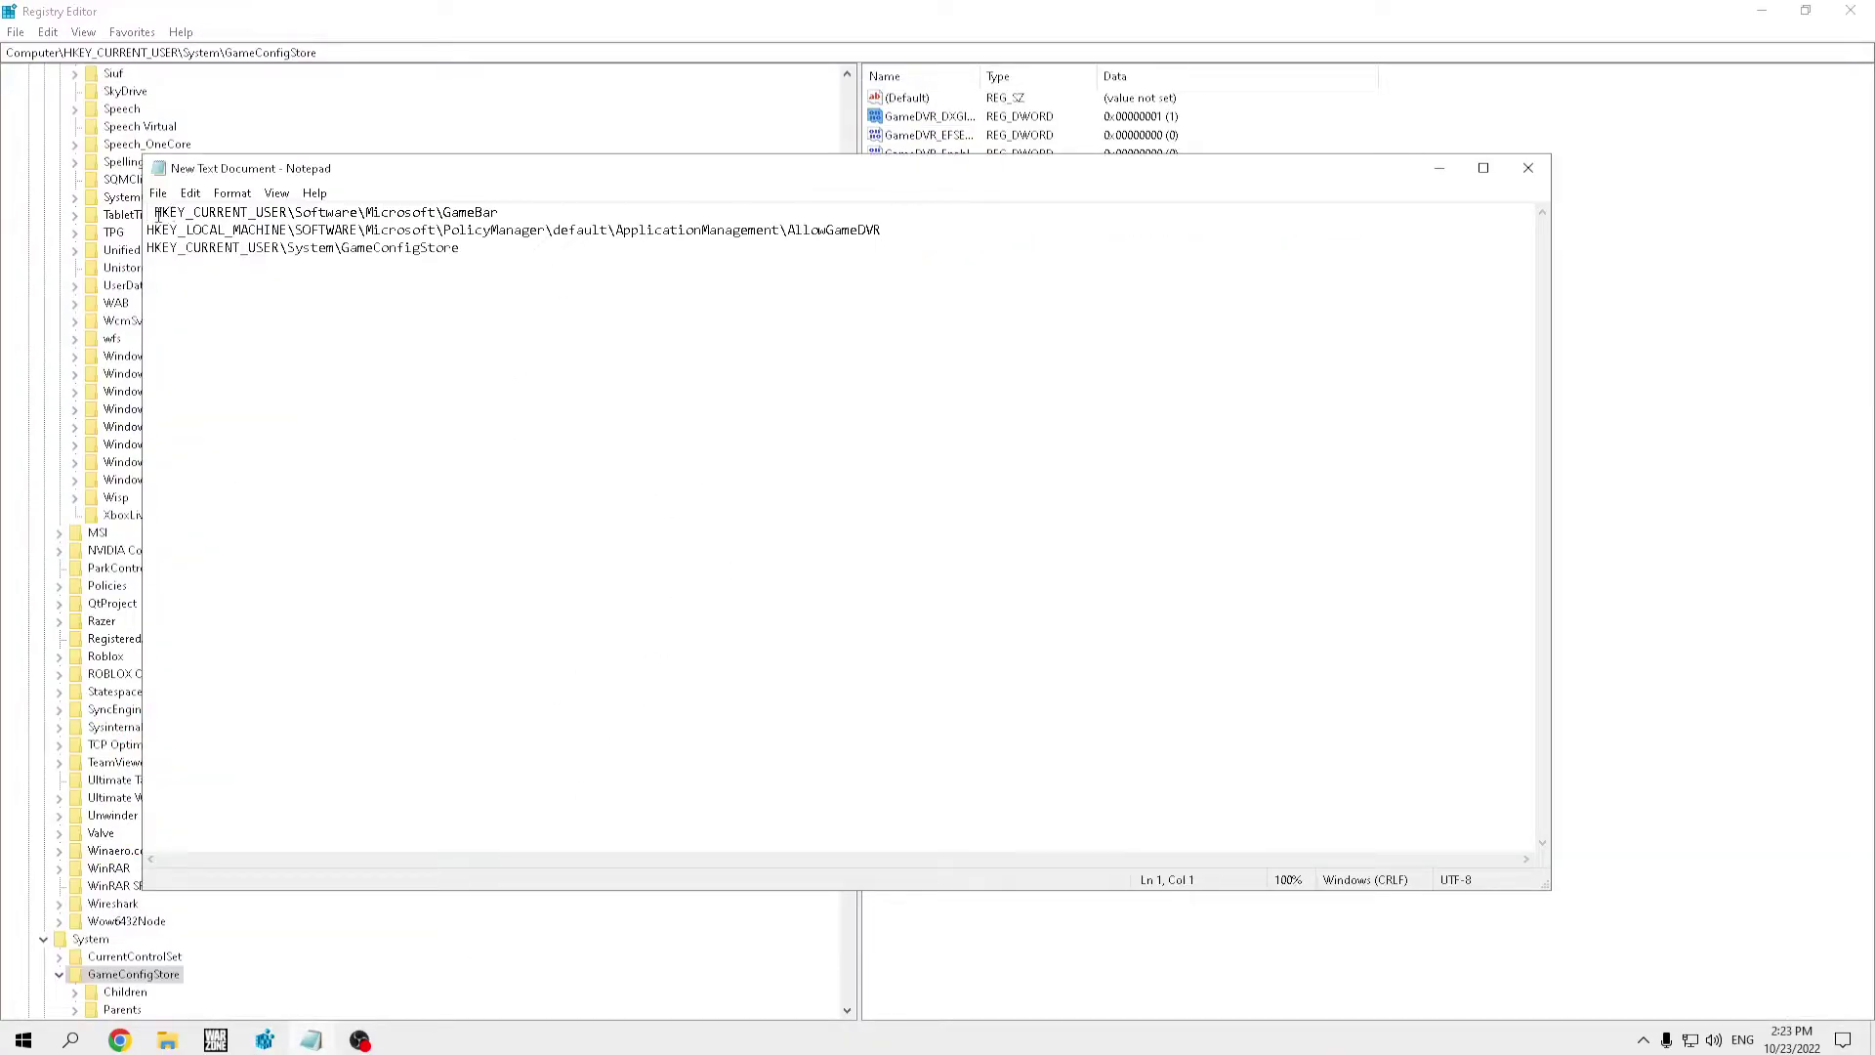
pyautogui.moveTo(157, 213); pyautogui.dragTo(551, 214)
pyautogui.hotkey('ctrl', 'c')
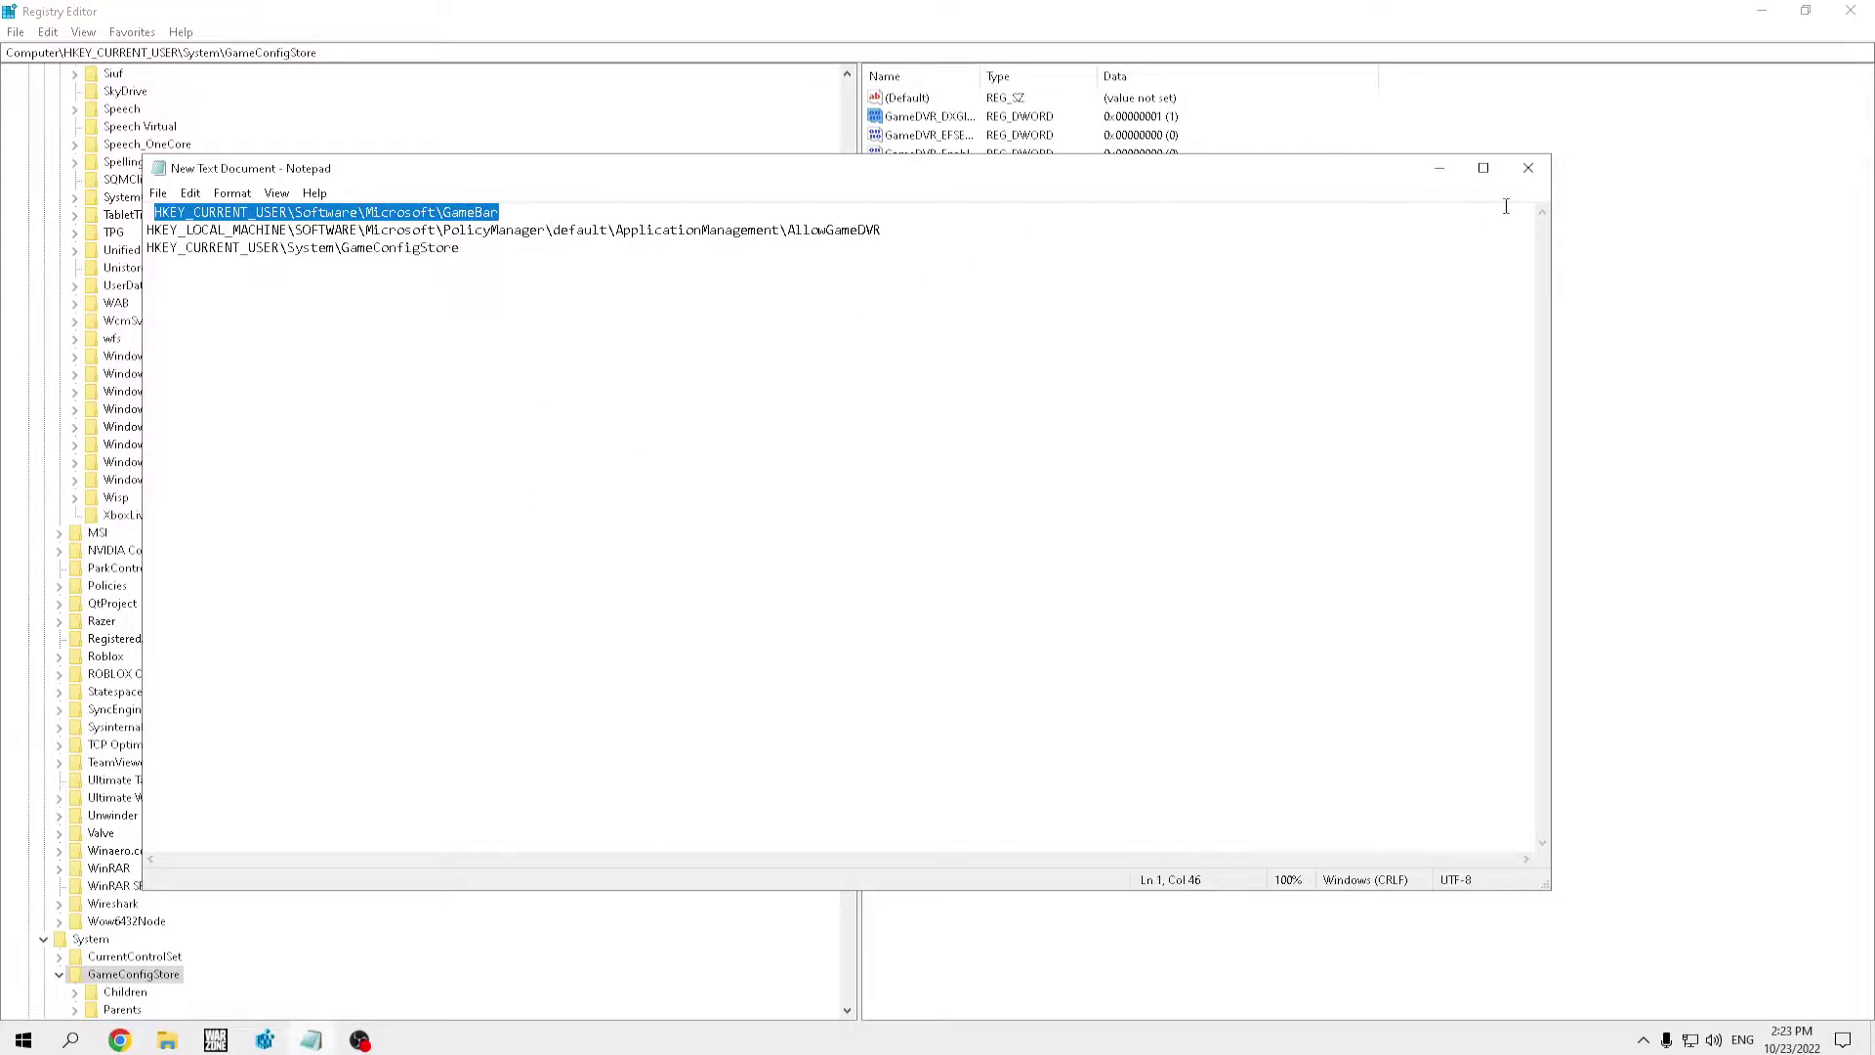
pyautogui.click(1439, 168)
pyautogui.moveTo(321, 53); pyautogui.dragTo(63, 71)
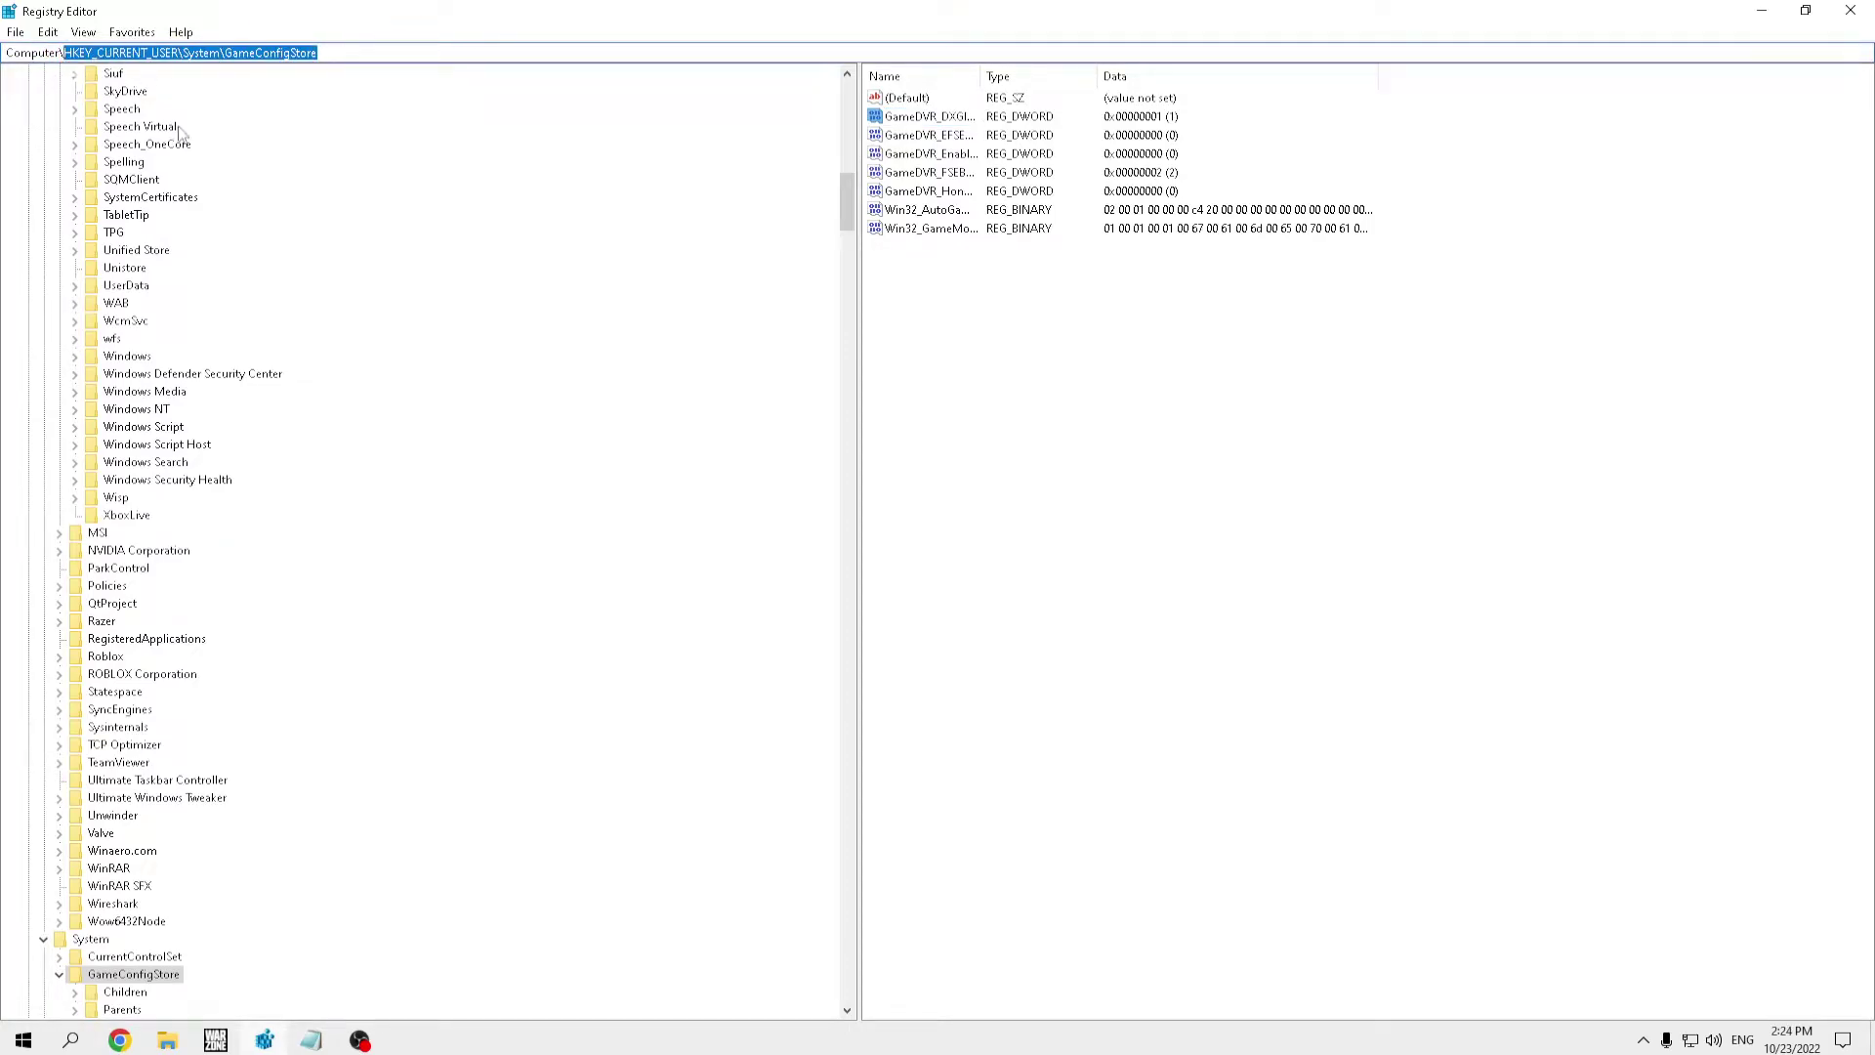
pyautogui.hotkey('ctrl', 'v')
pyautogui.press('Return')
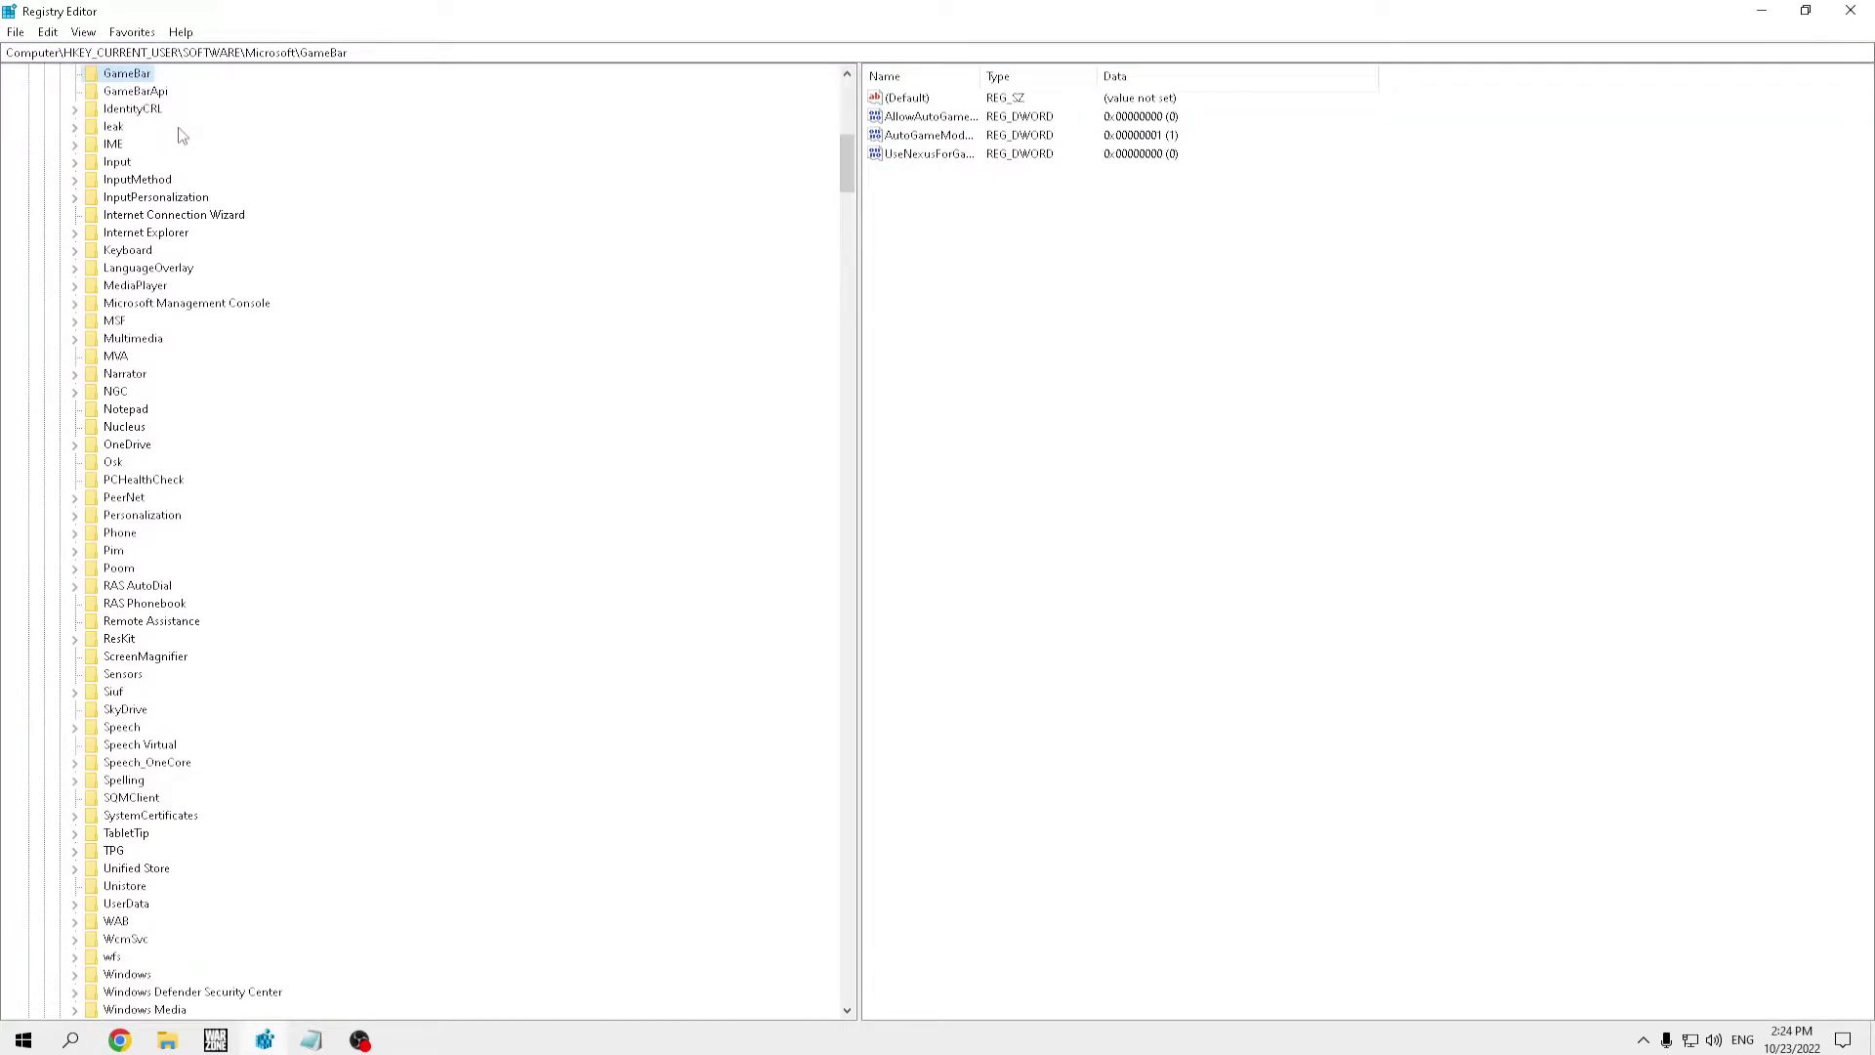
# Step: Confirm AllowAutoGameMode is 0, leaving it unchanged, and bring the Notepad path list back
pyautogui.doubleClick(915, 119)
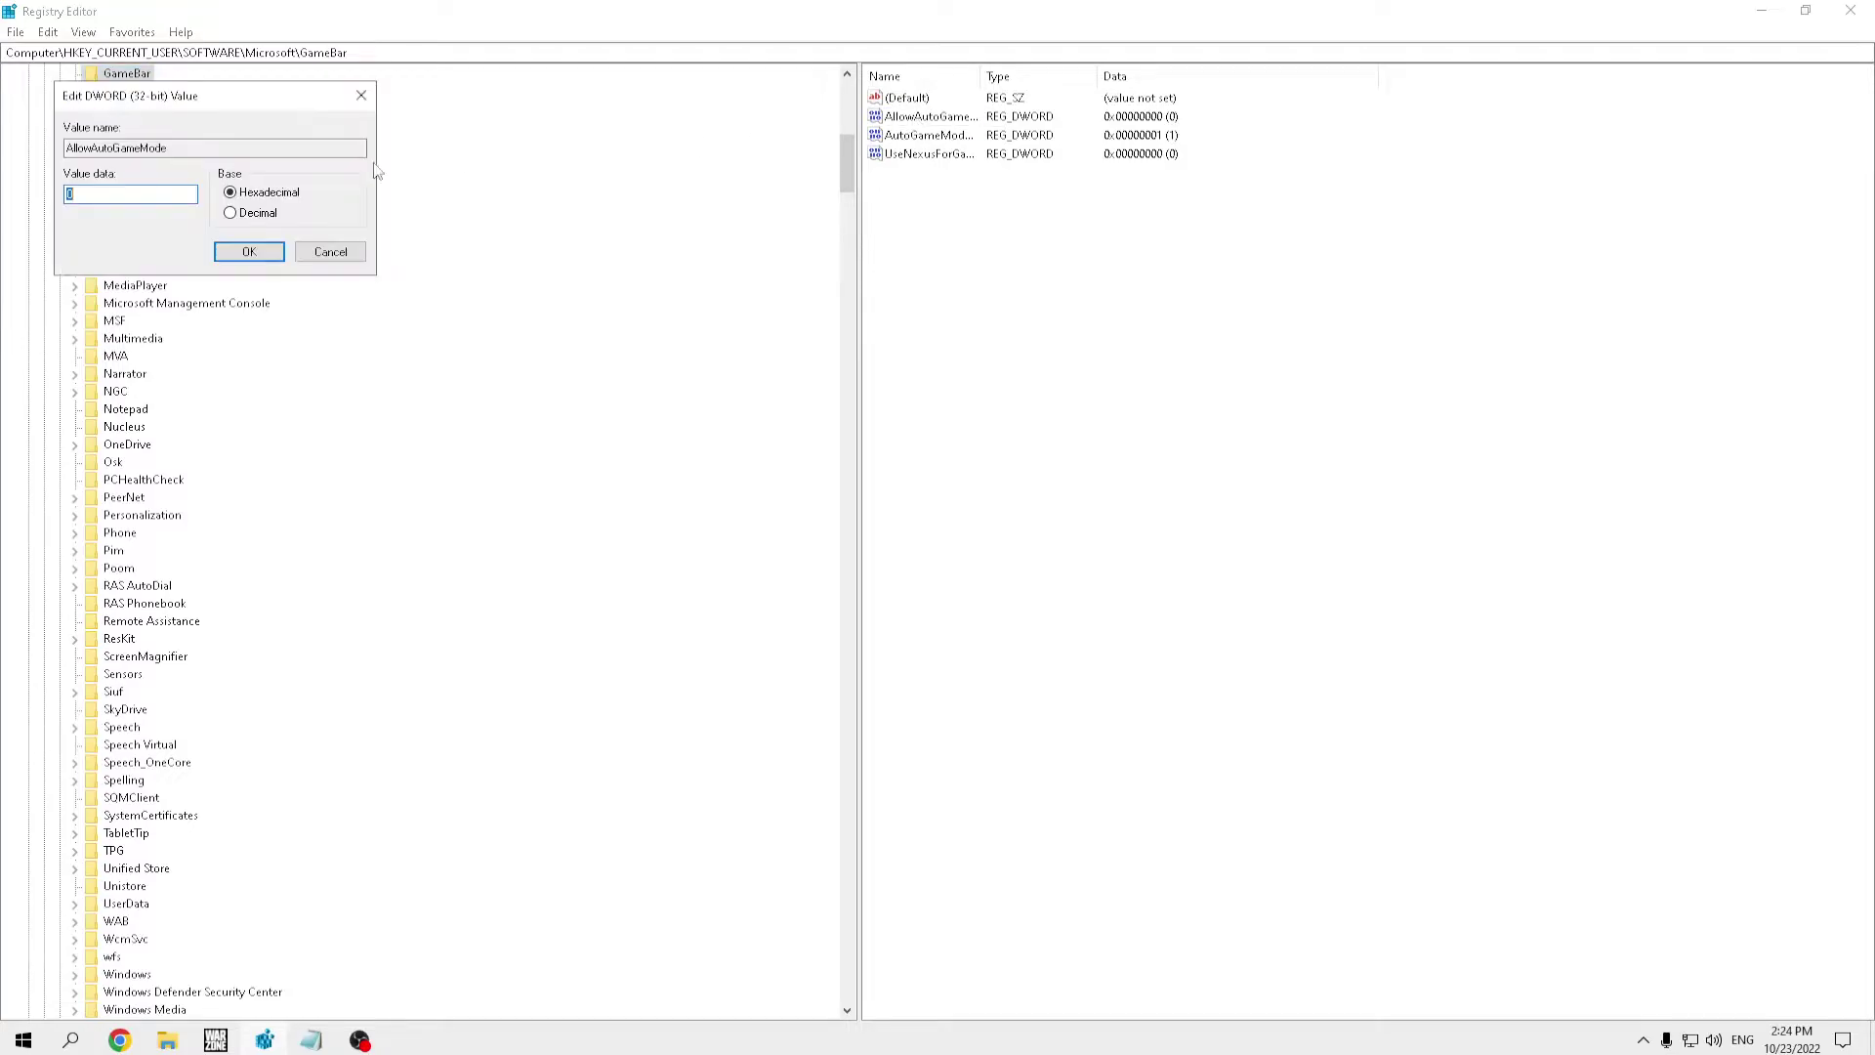
pyautogui.click(331, 252)
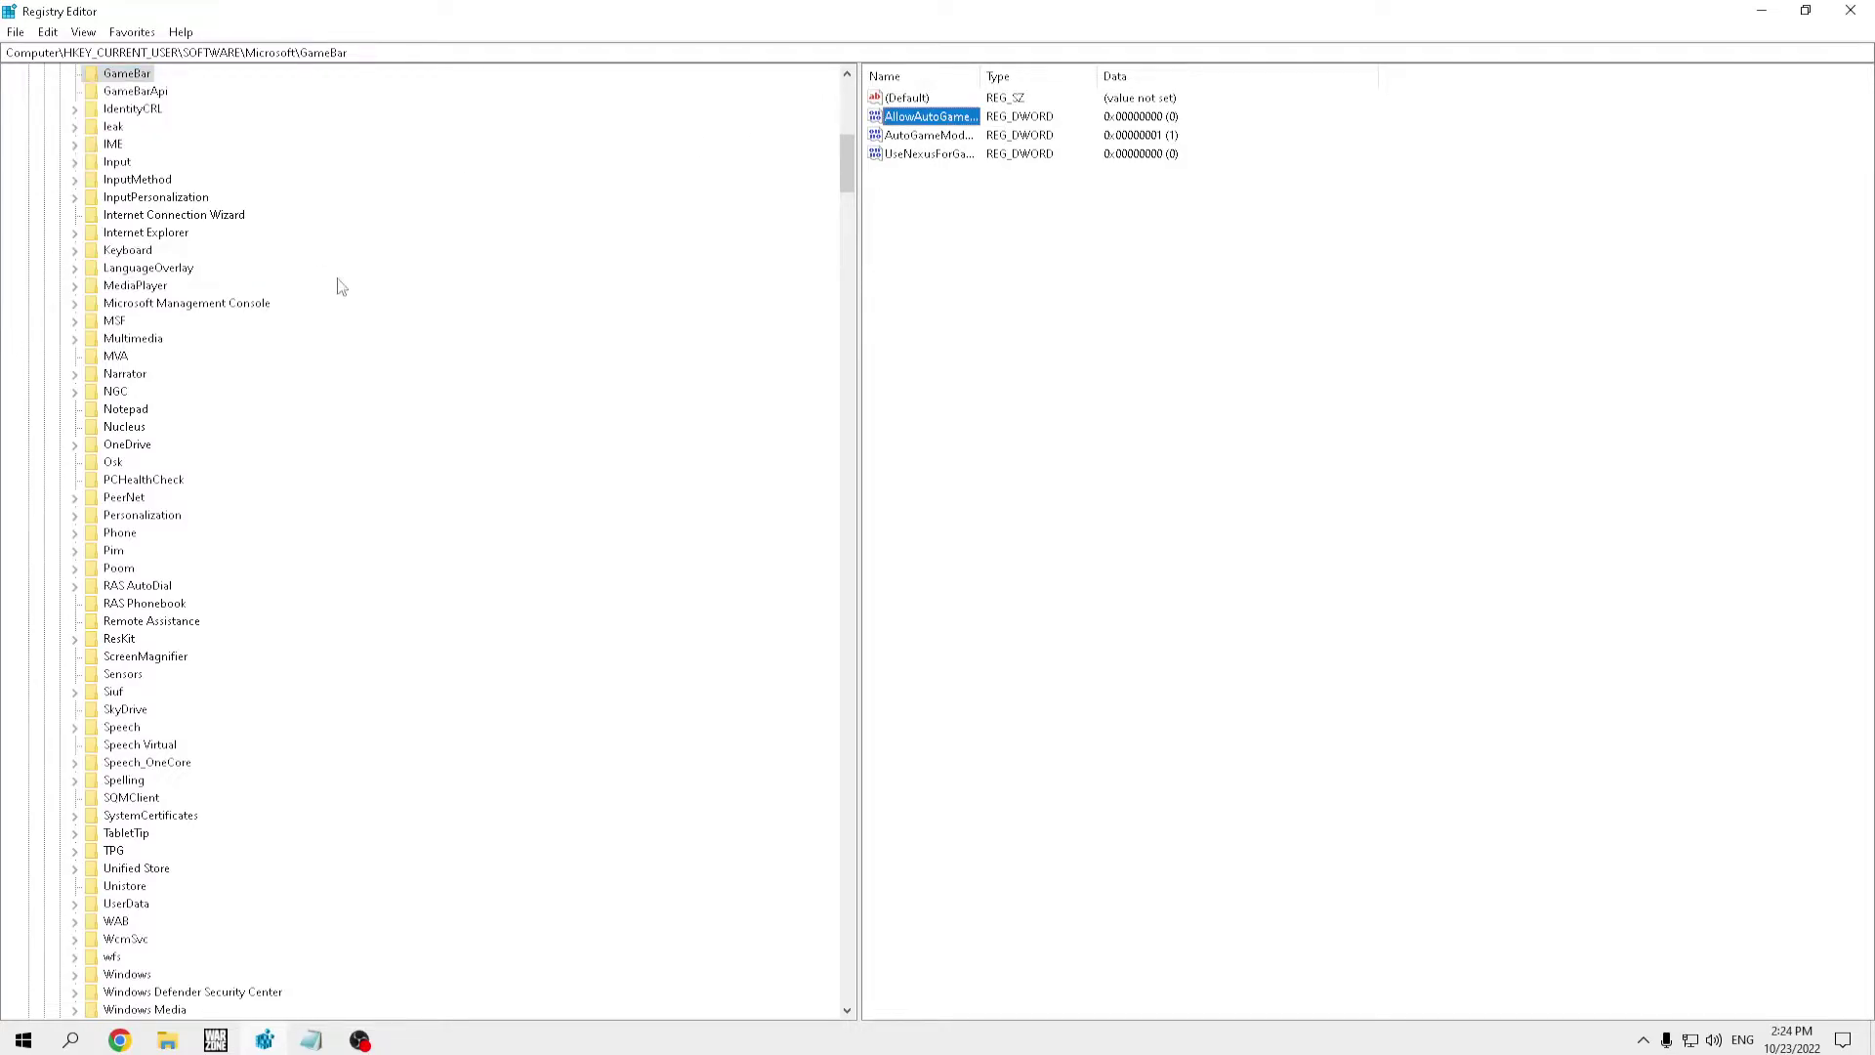
pyautogui.click(298, 1039)
# Step: Copy the AllowGameDVR key path from Notepad line two and clear the address bar
pyautogui.click(178, 247)
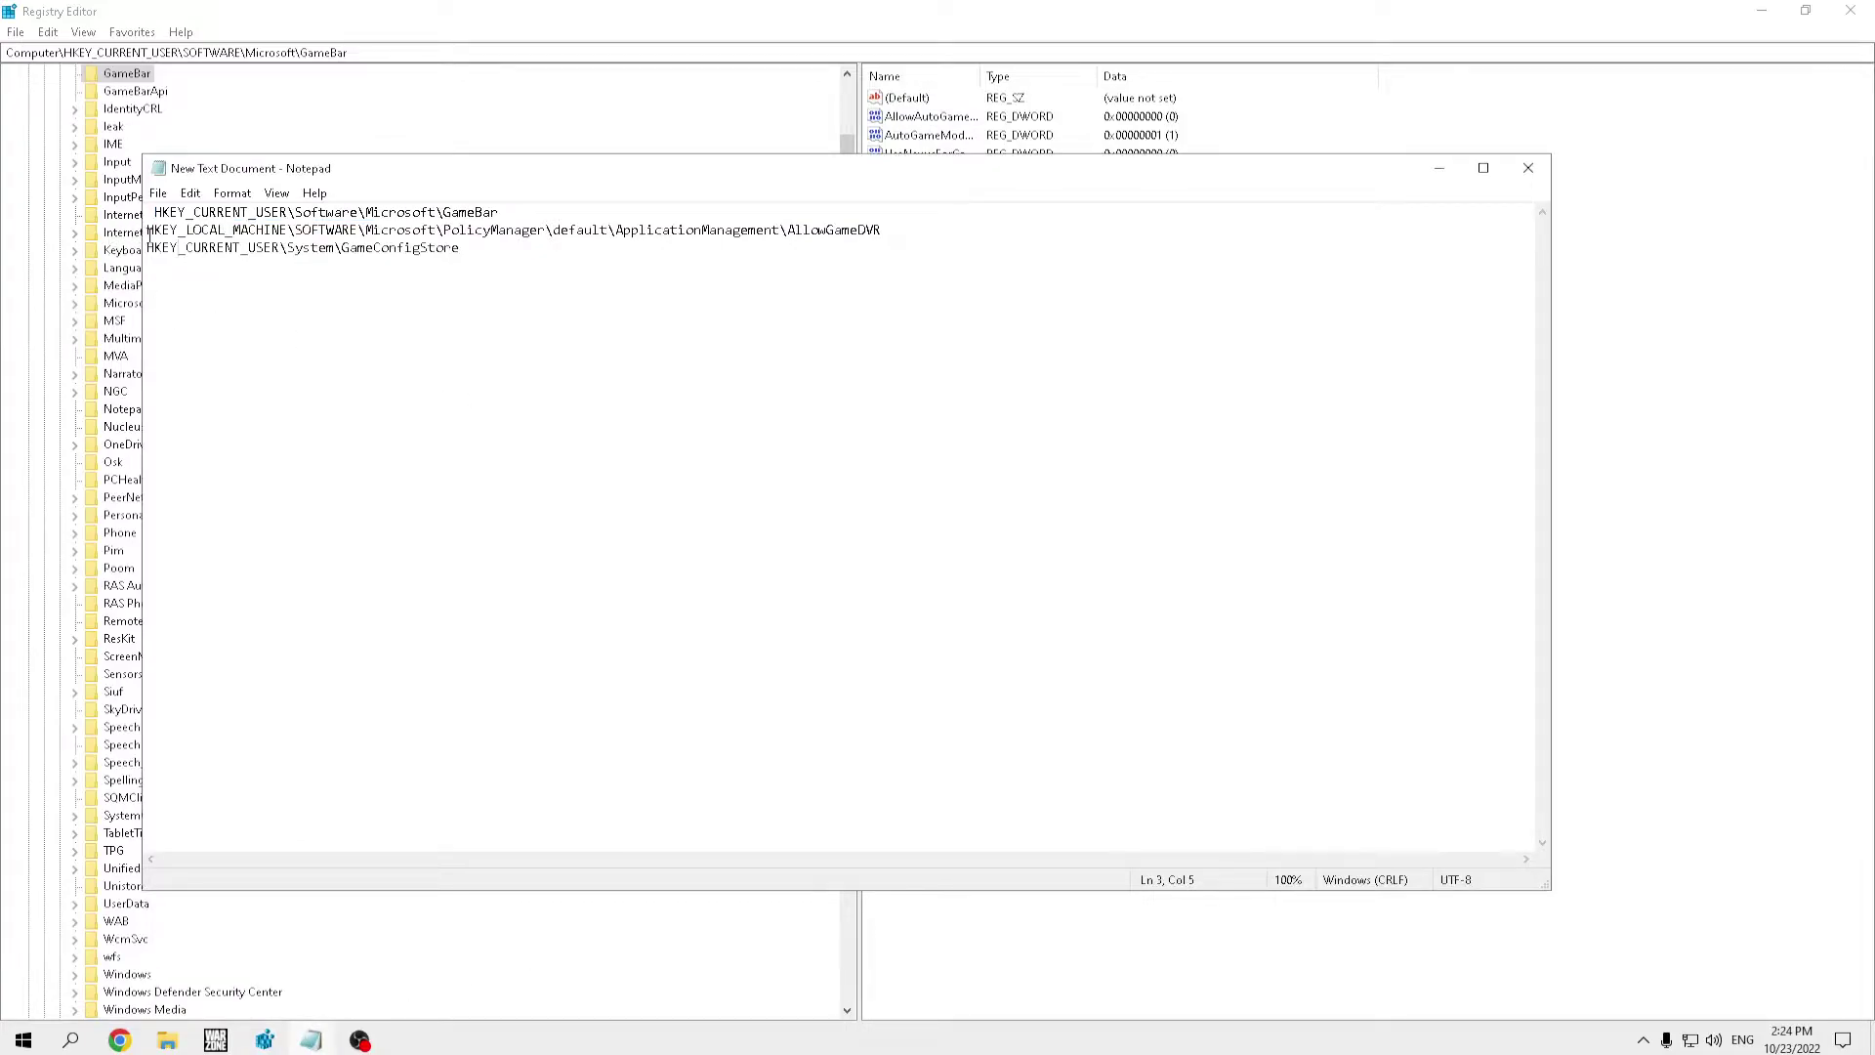
pyautogui.moveTo(149, 230); pyautogui.dragTo(956, 236)
pyautogui.hotkey('ctrl', 'c')
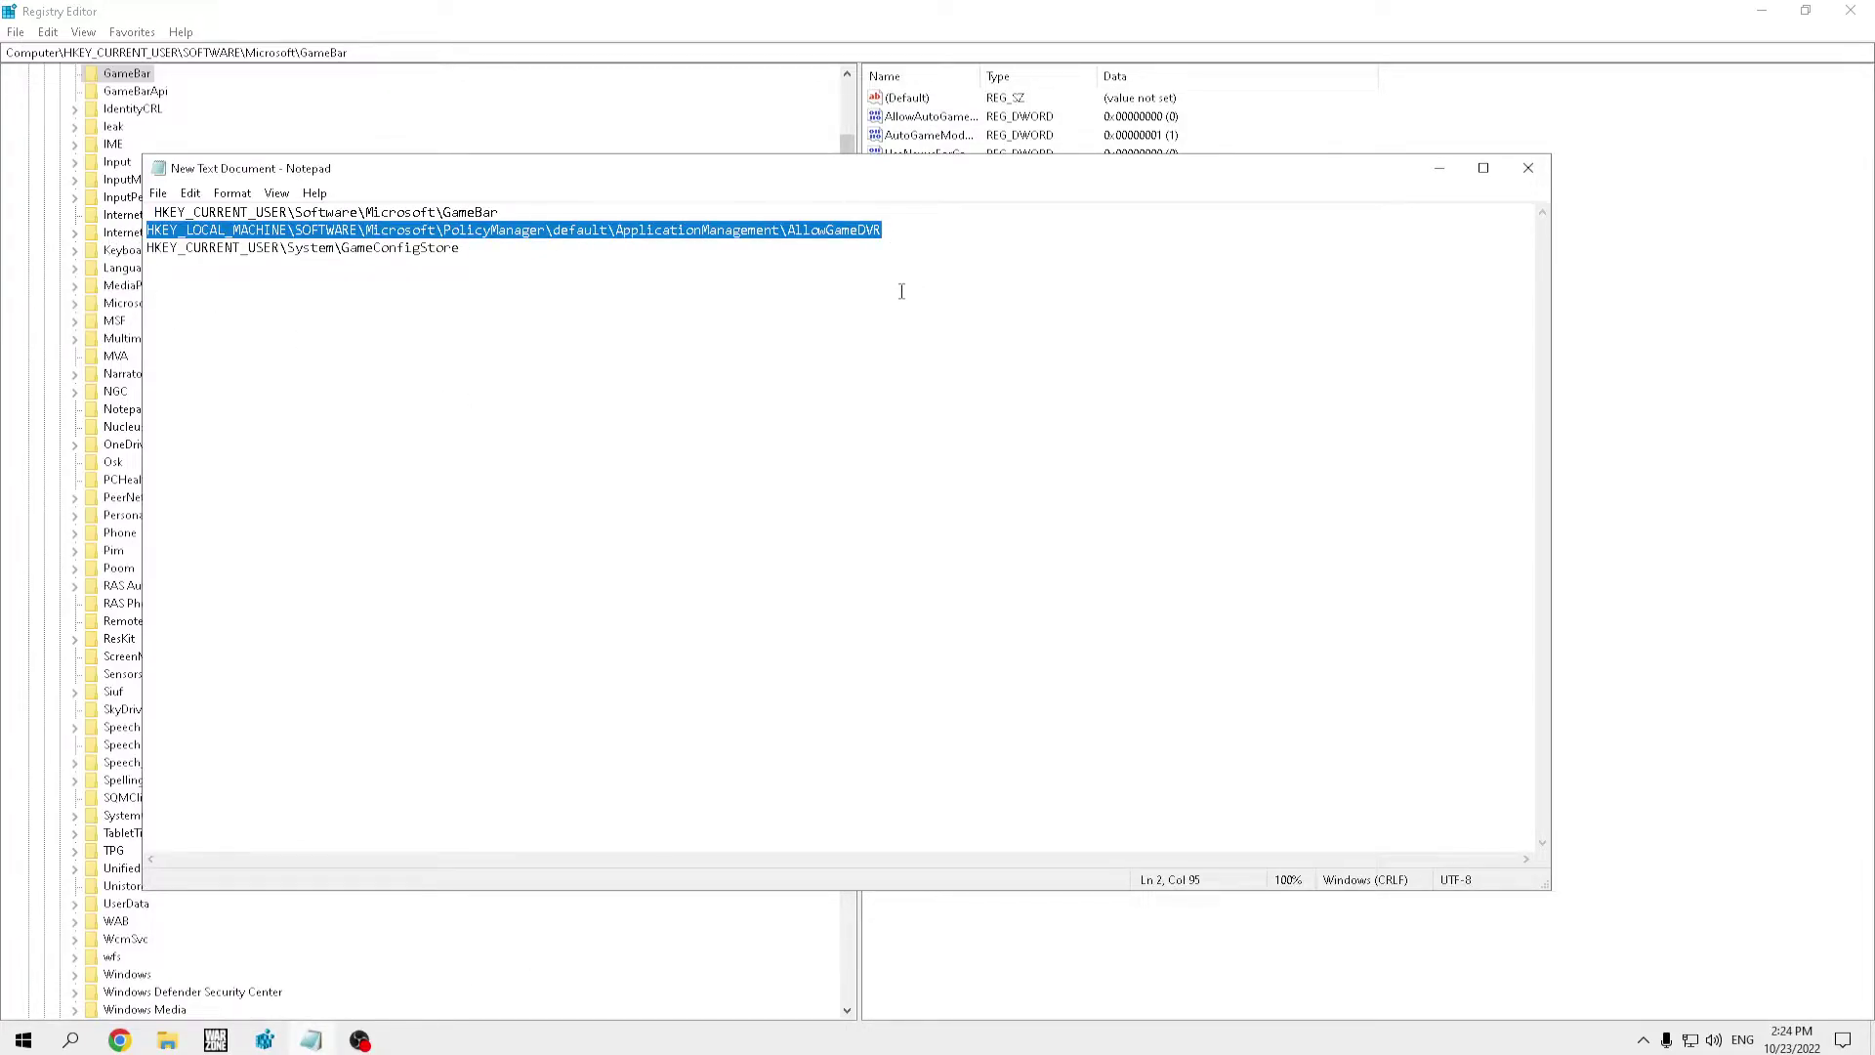
pyautogui.click(1439, 168)
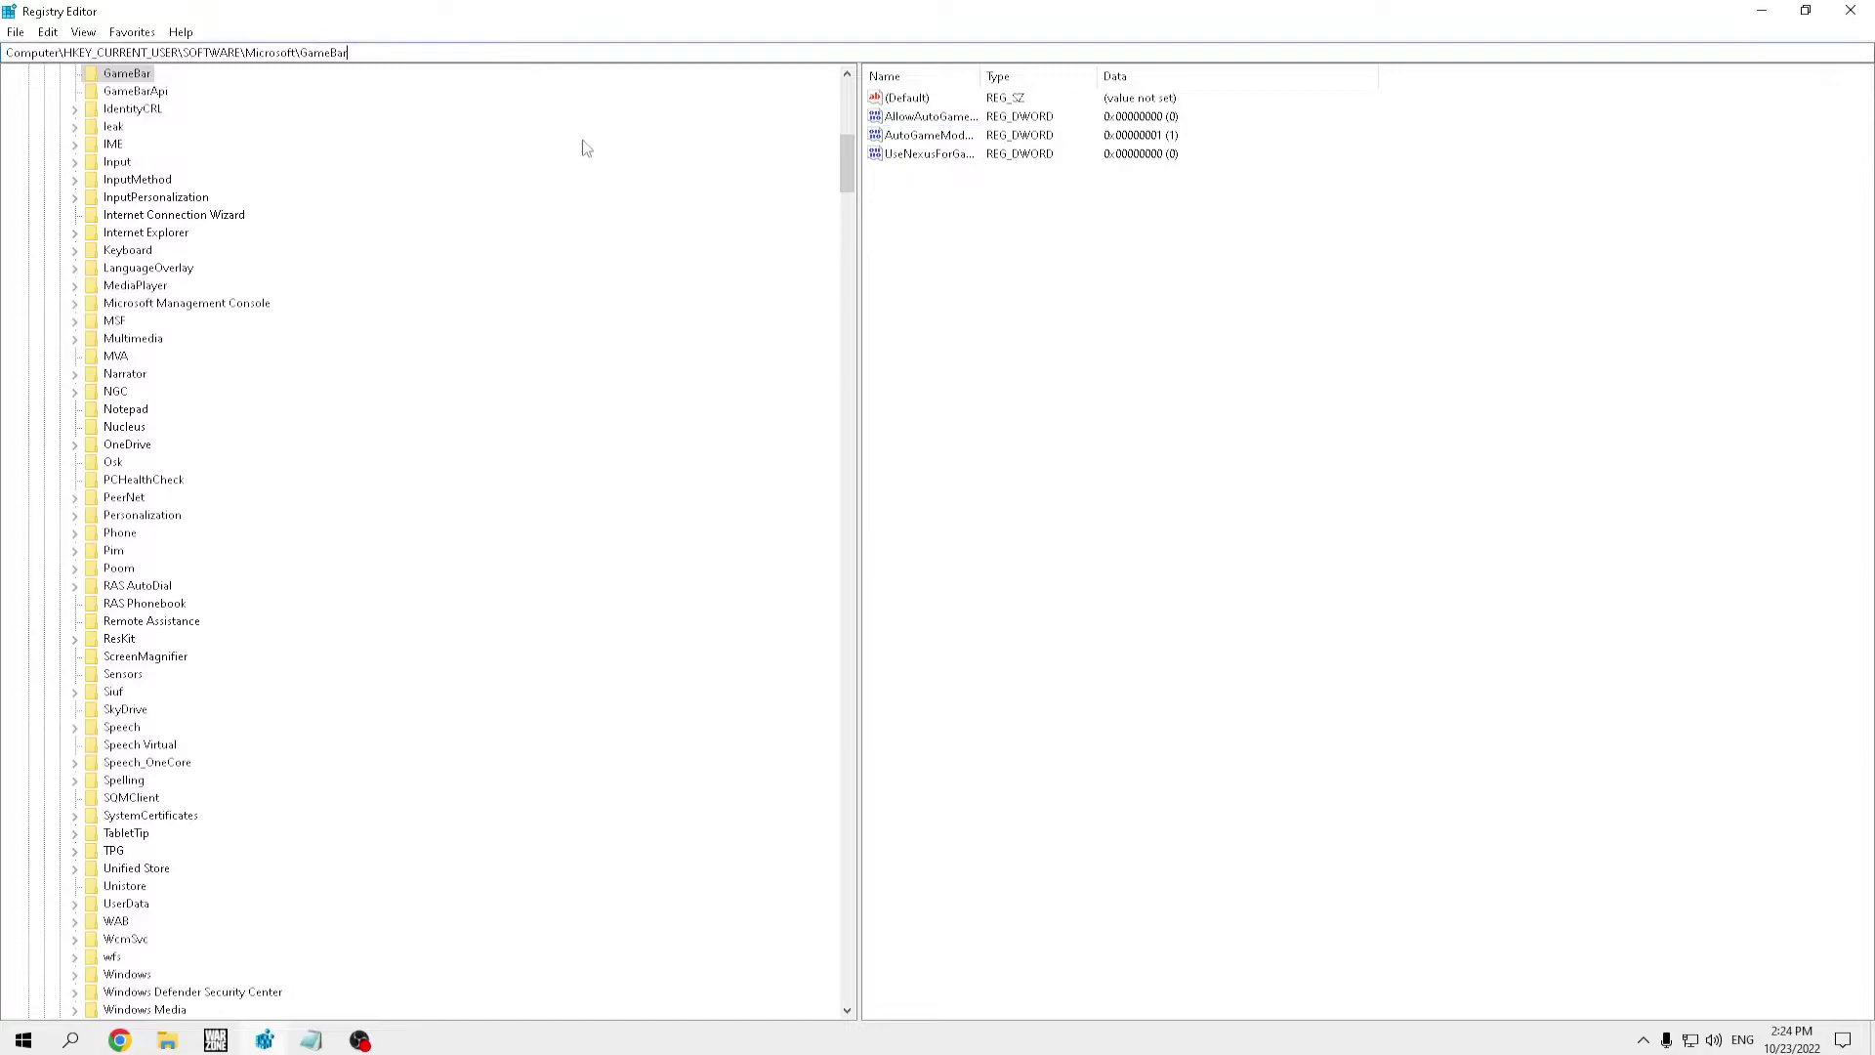
pyautogui.hotkey('alt', 'd')
pyautogui.press('BackSpace')
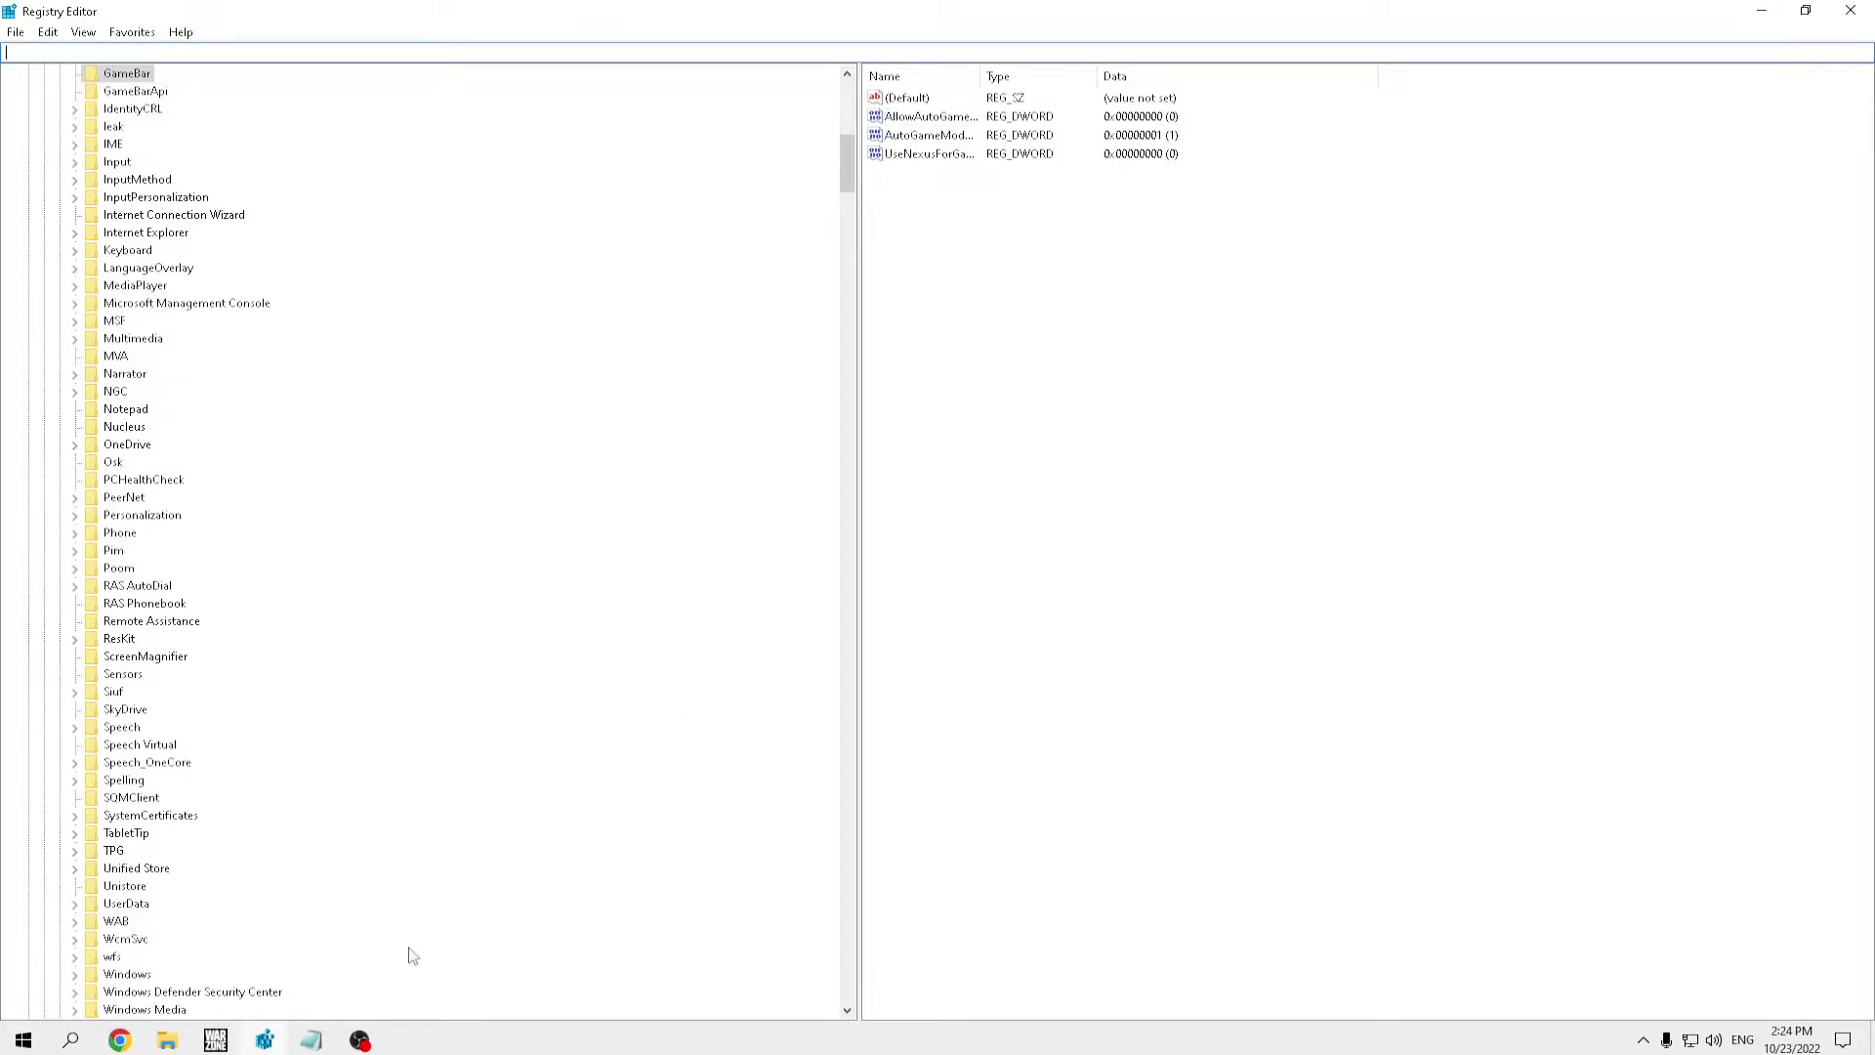
pyautogui.click(115, 251)
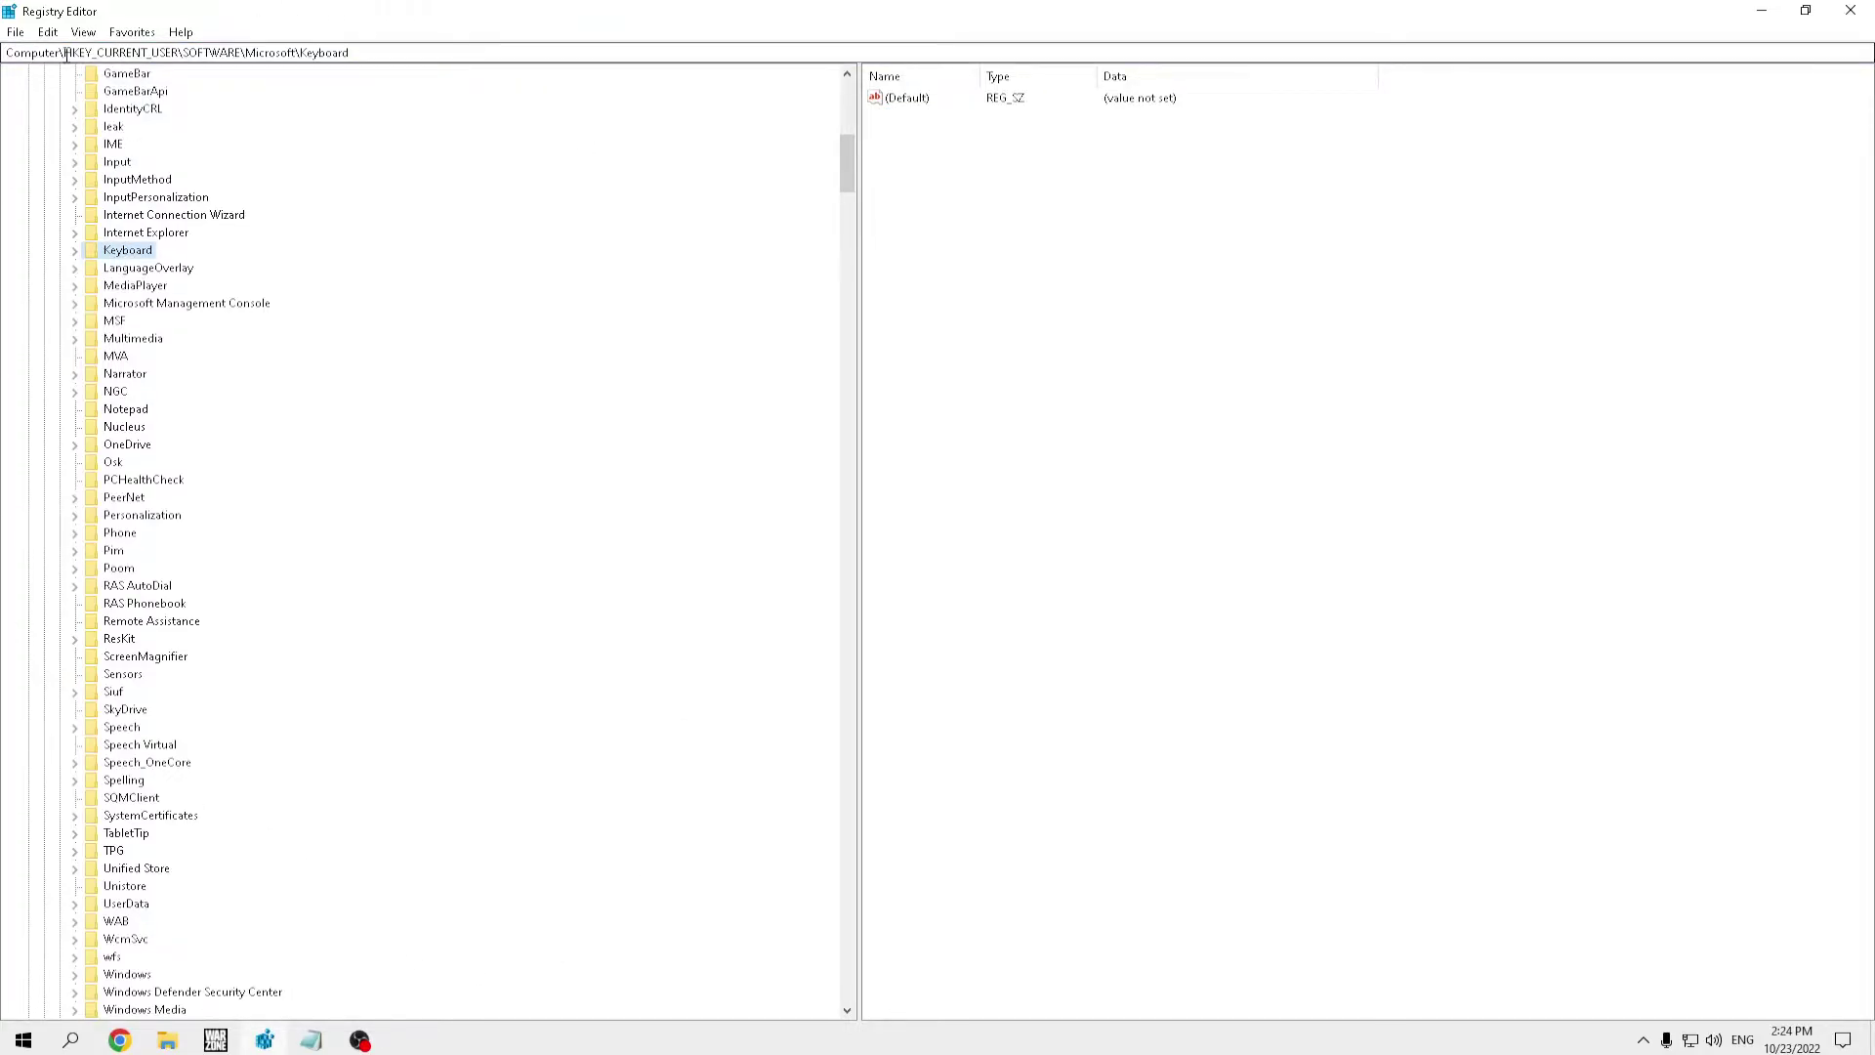
pyautogui.moveTo(62, 53); pyautogui.dragTo(436, 35)
pyautogui.press('BackSpace')
# Step: Go to the PolicyManager AllowGameDVR key and confirm its value entry stays 0
pyautogui.hotkey('ctrl', 'v')
pyautogui.press('Return')
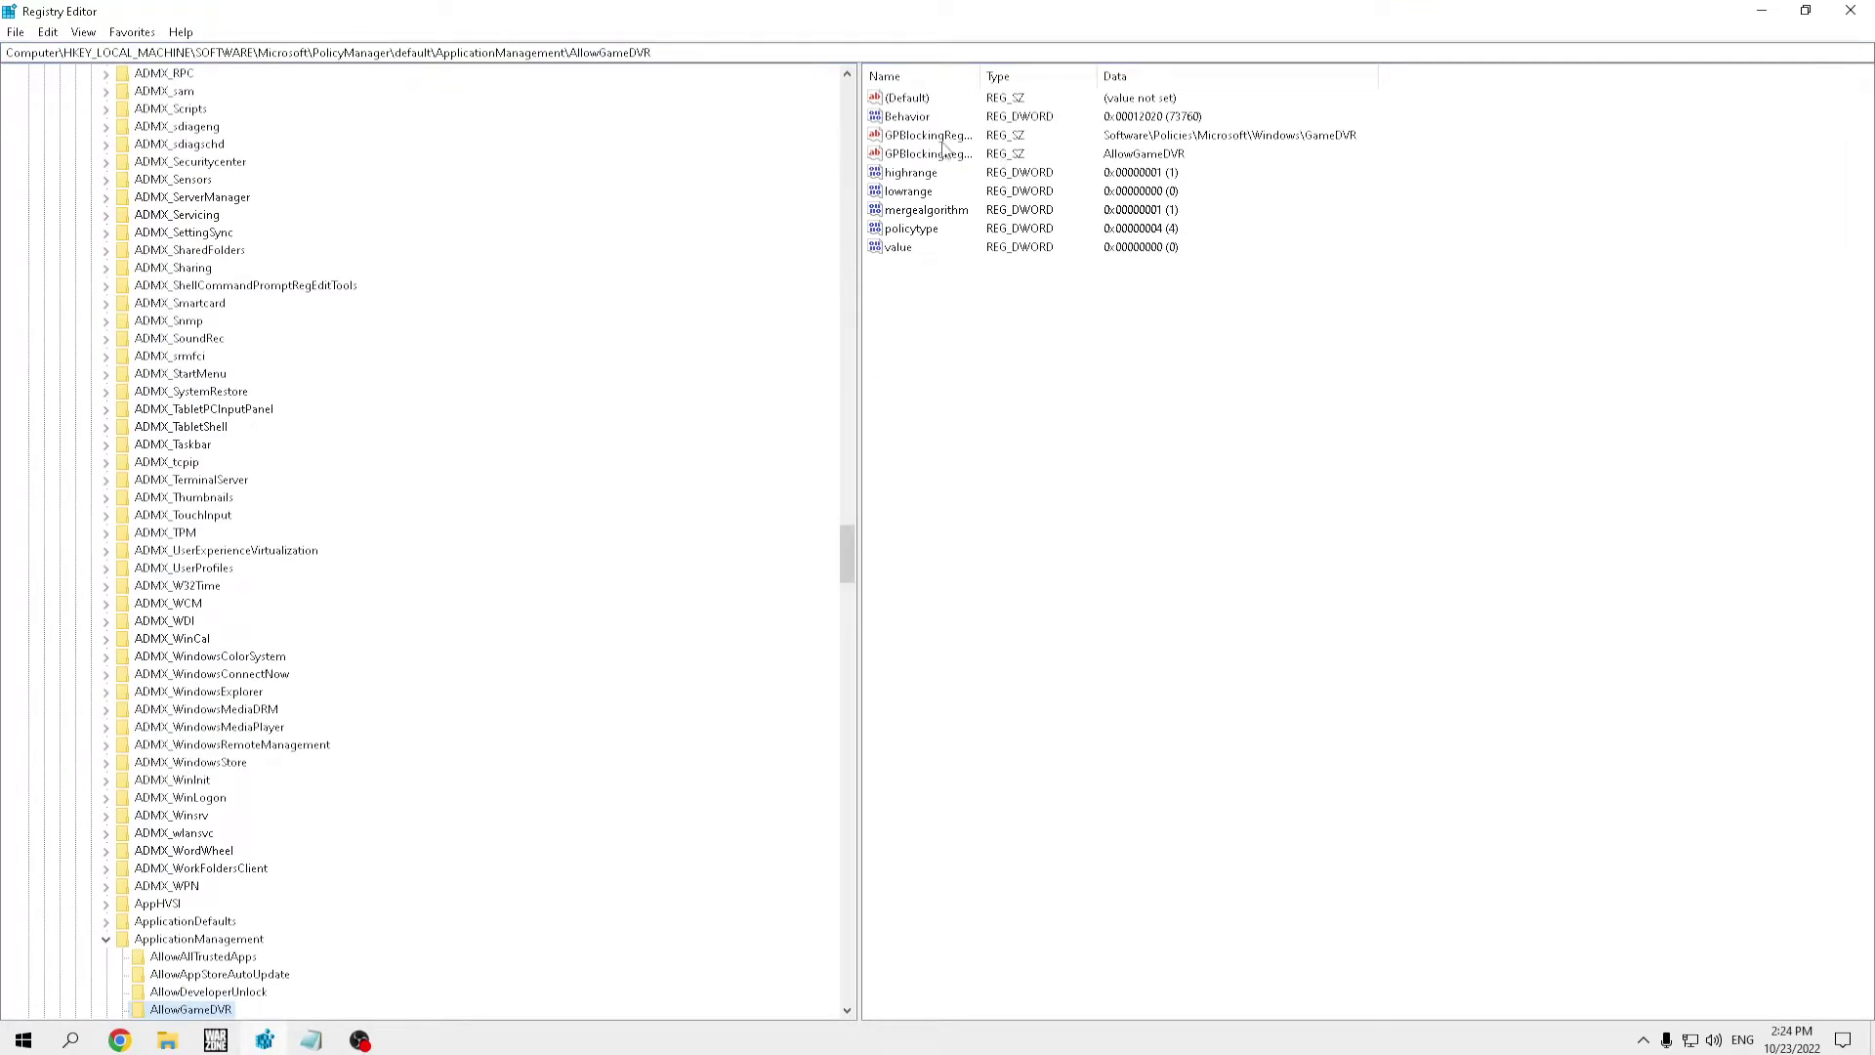
pyautogui.doubleClick(898, 248)
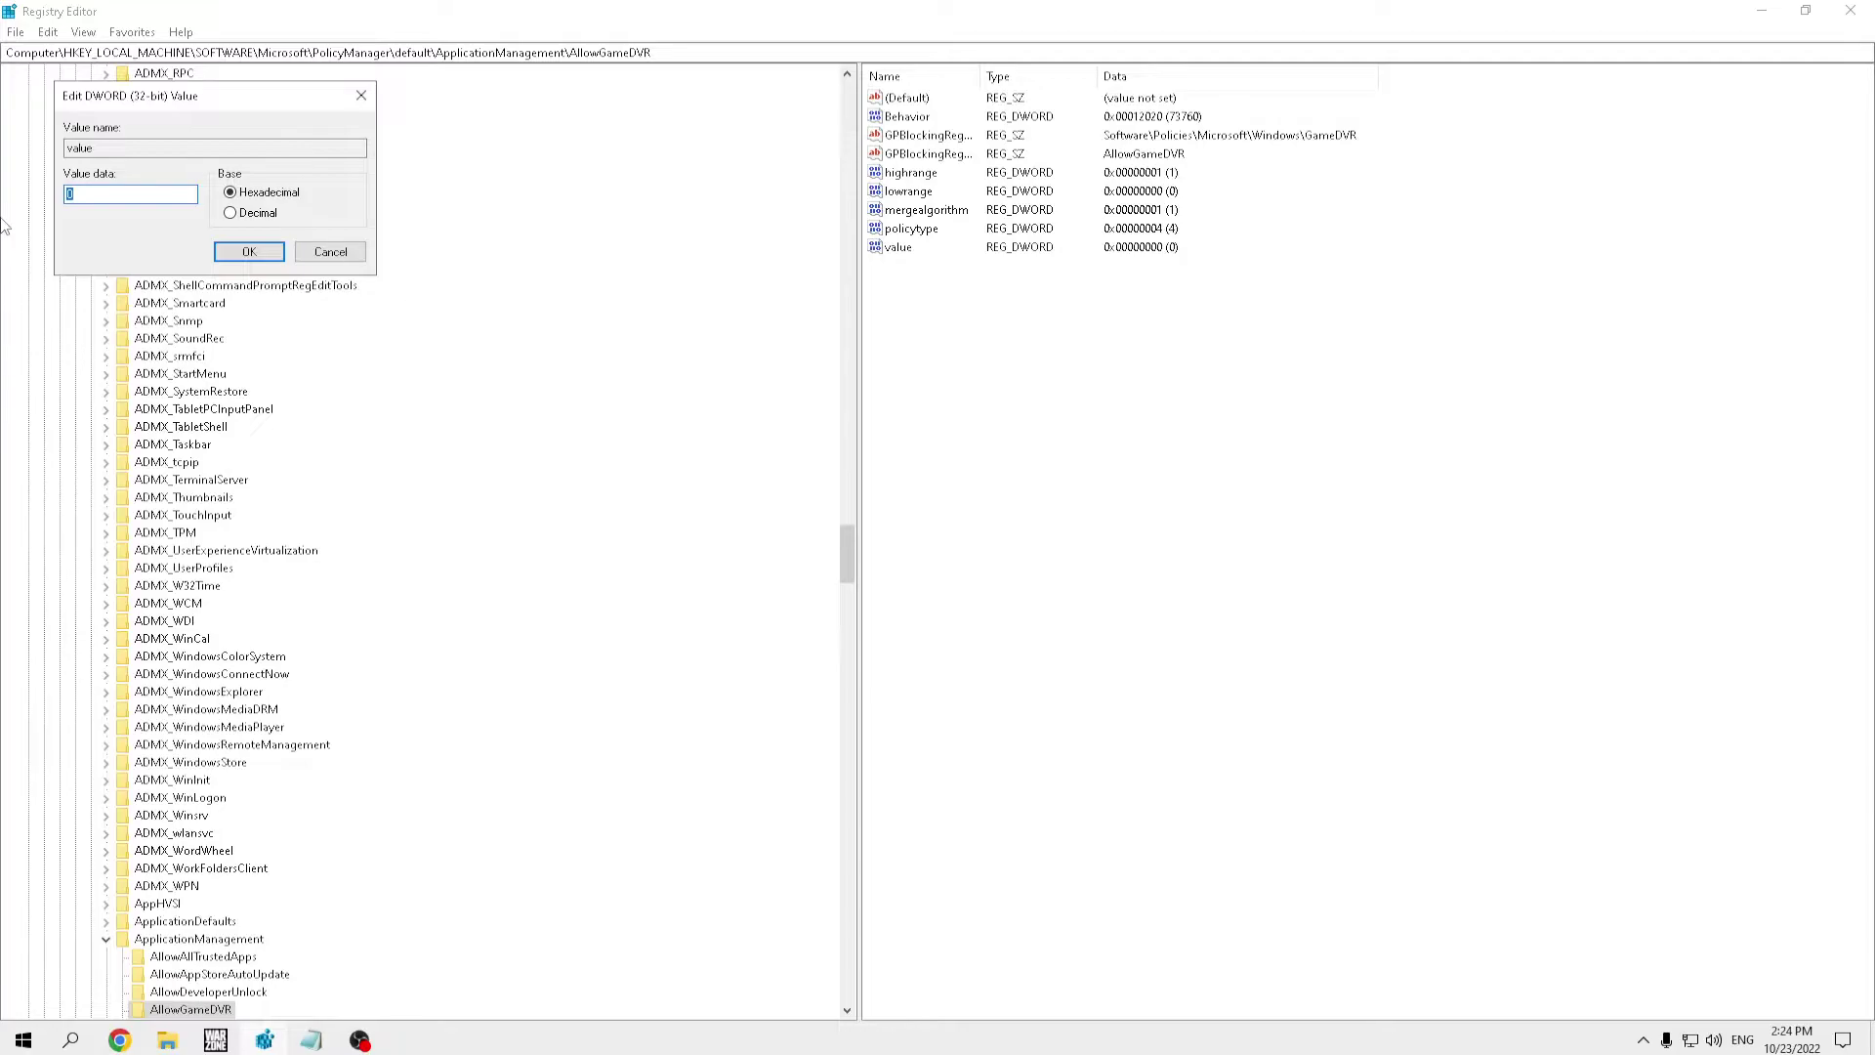
pyautogui.click(250, 252)
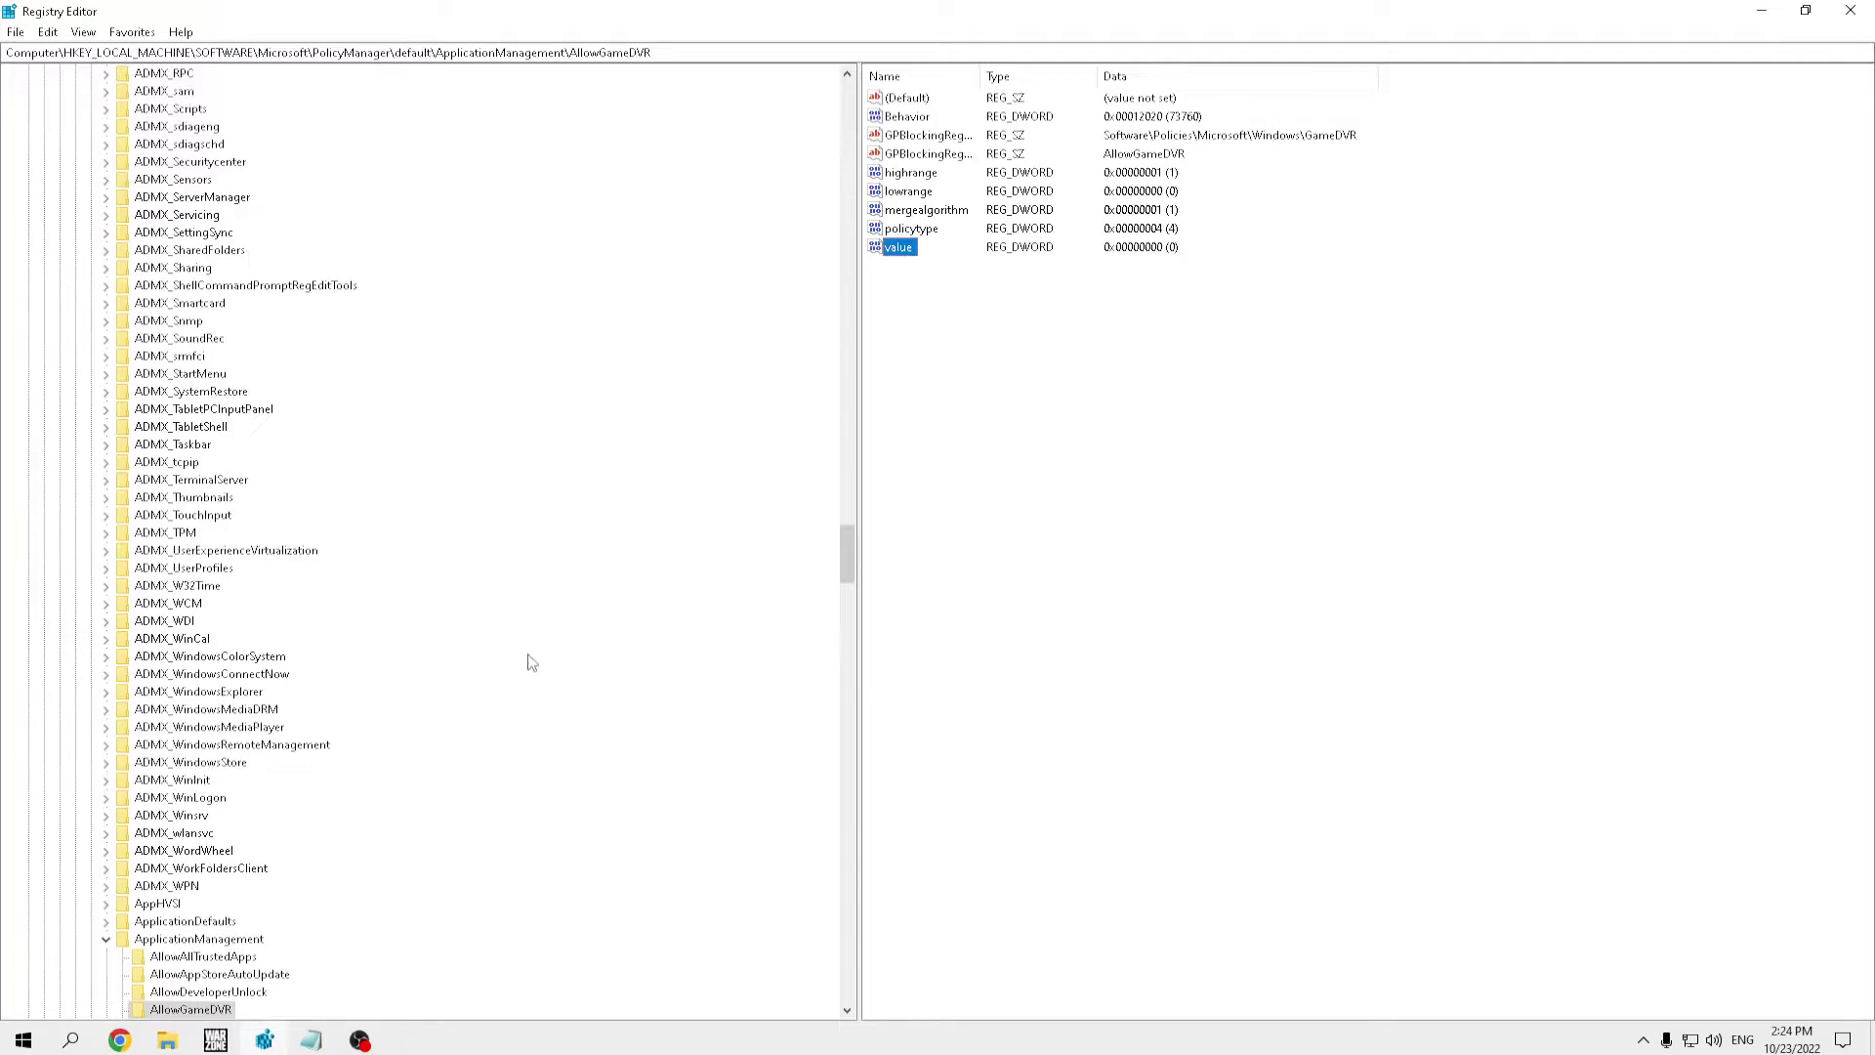
# Step: Copy the GameConfigStore path from line three of the Notepad list
pyautogui.click(312, 1040)
pyautogui.click(479, 333)
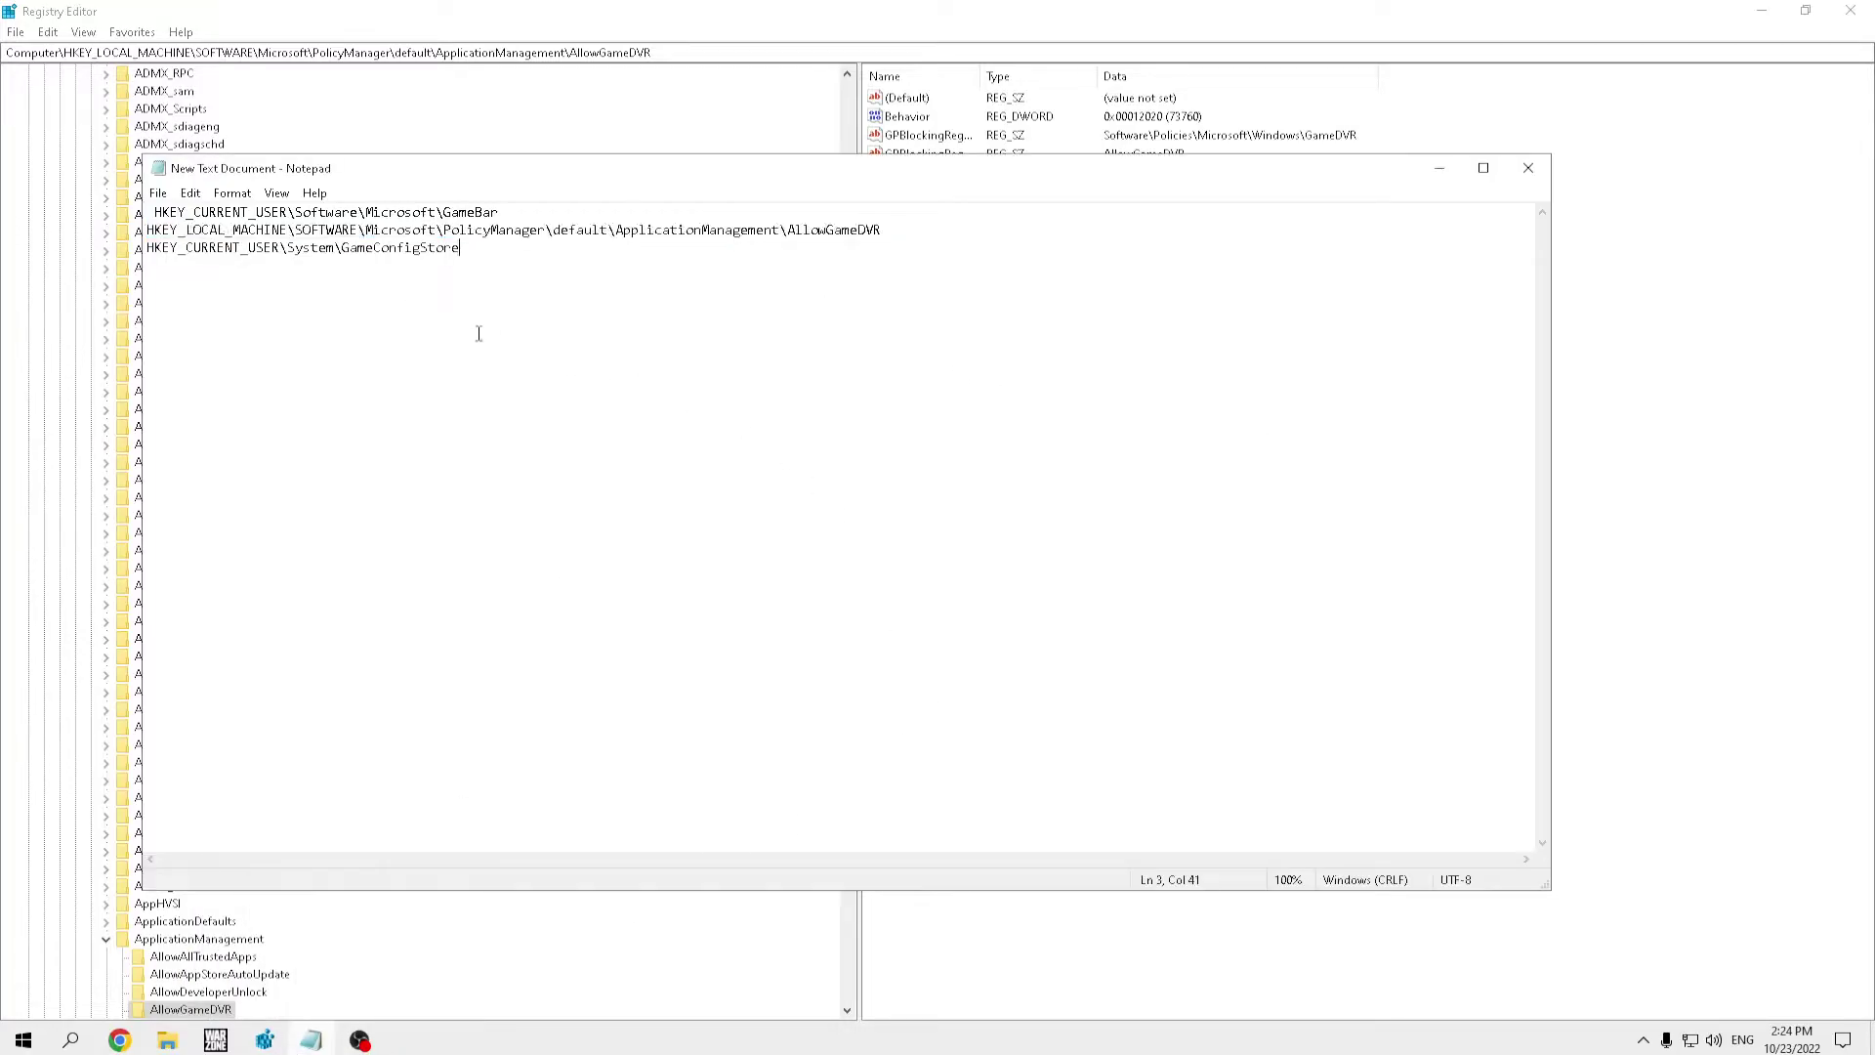
pyautogui.moveTo(147, 252); pyautogui.dragTo(485, 277)
pyautogui.hotkey('ctrl', 'c')
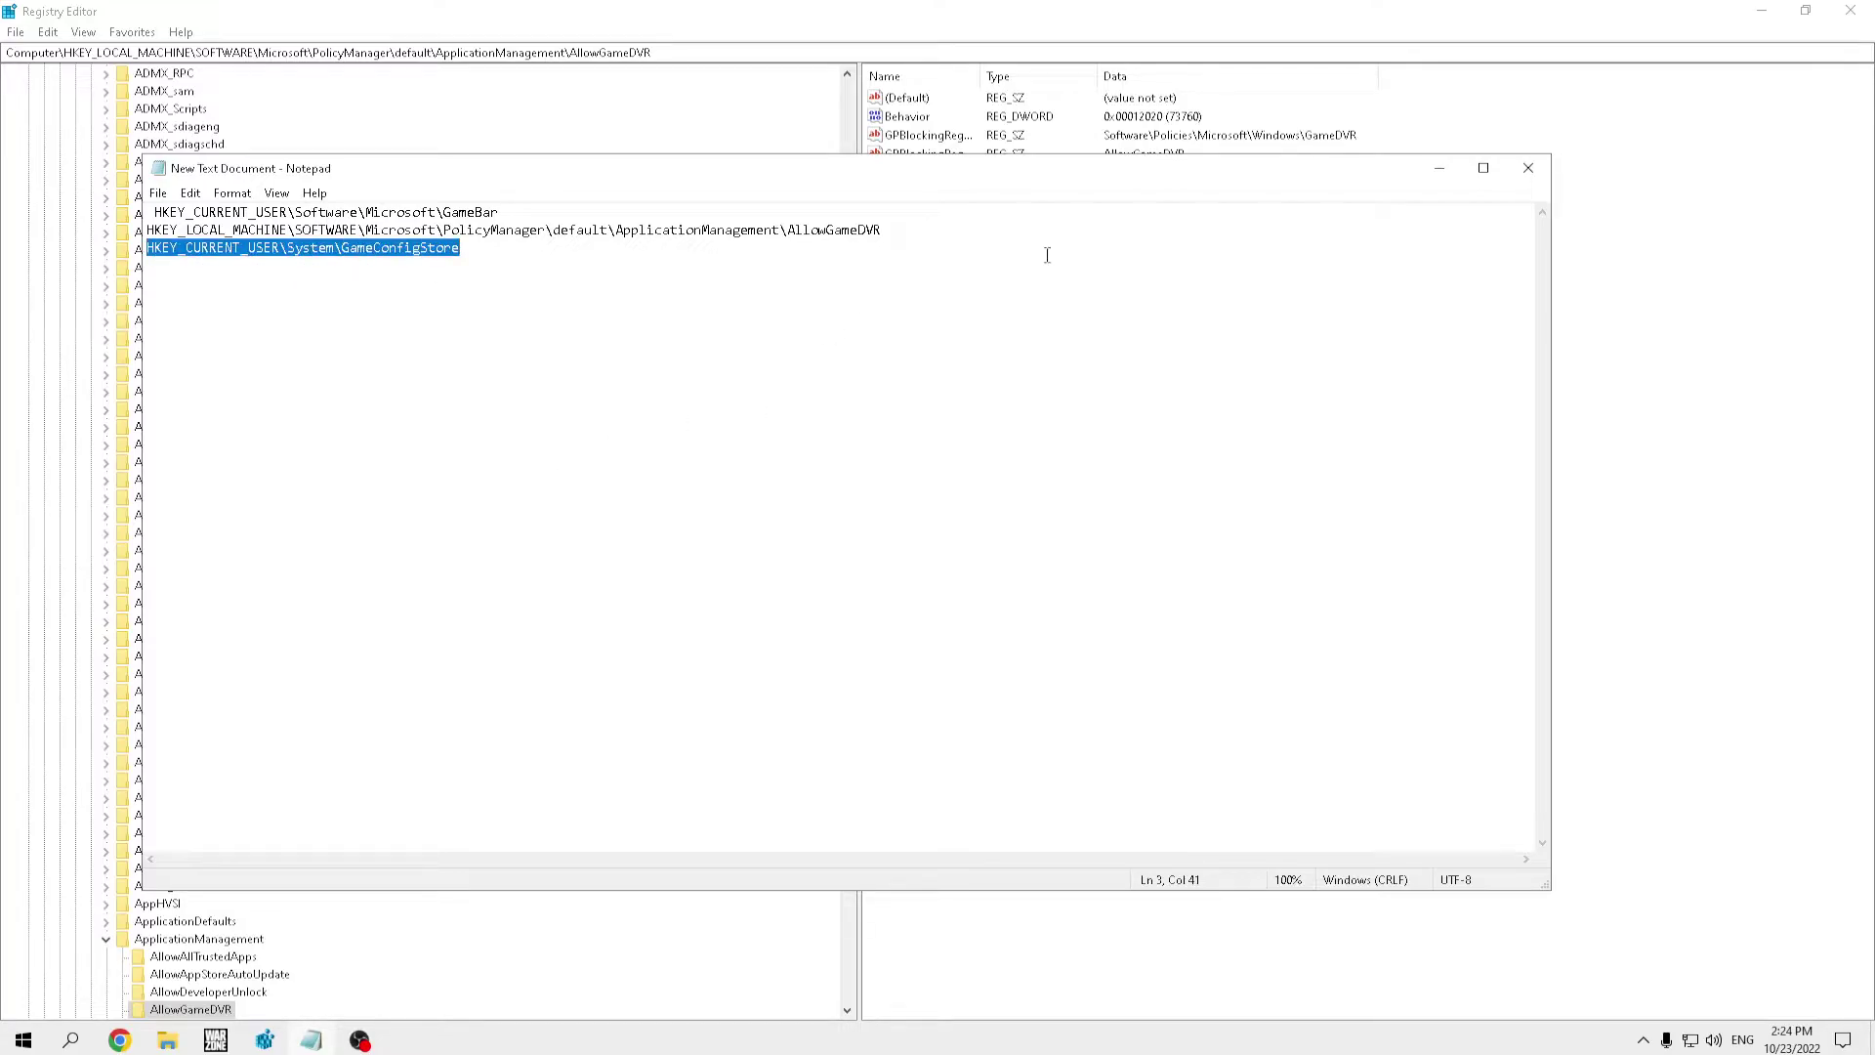
pyautogui.click(1439, 168)
# Step: Jump to HKEY_CURRENT_USER\System\GameConfigStore and step through its GameDVR values
pyautogui.moveTo(653, 53); pyautogui.dragTo(70, 120)
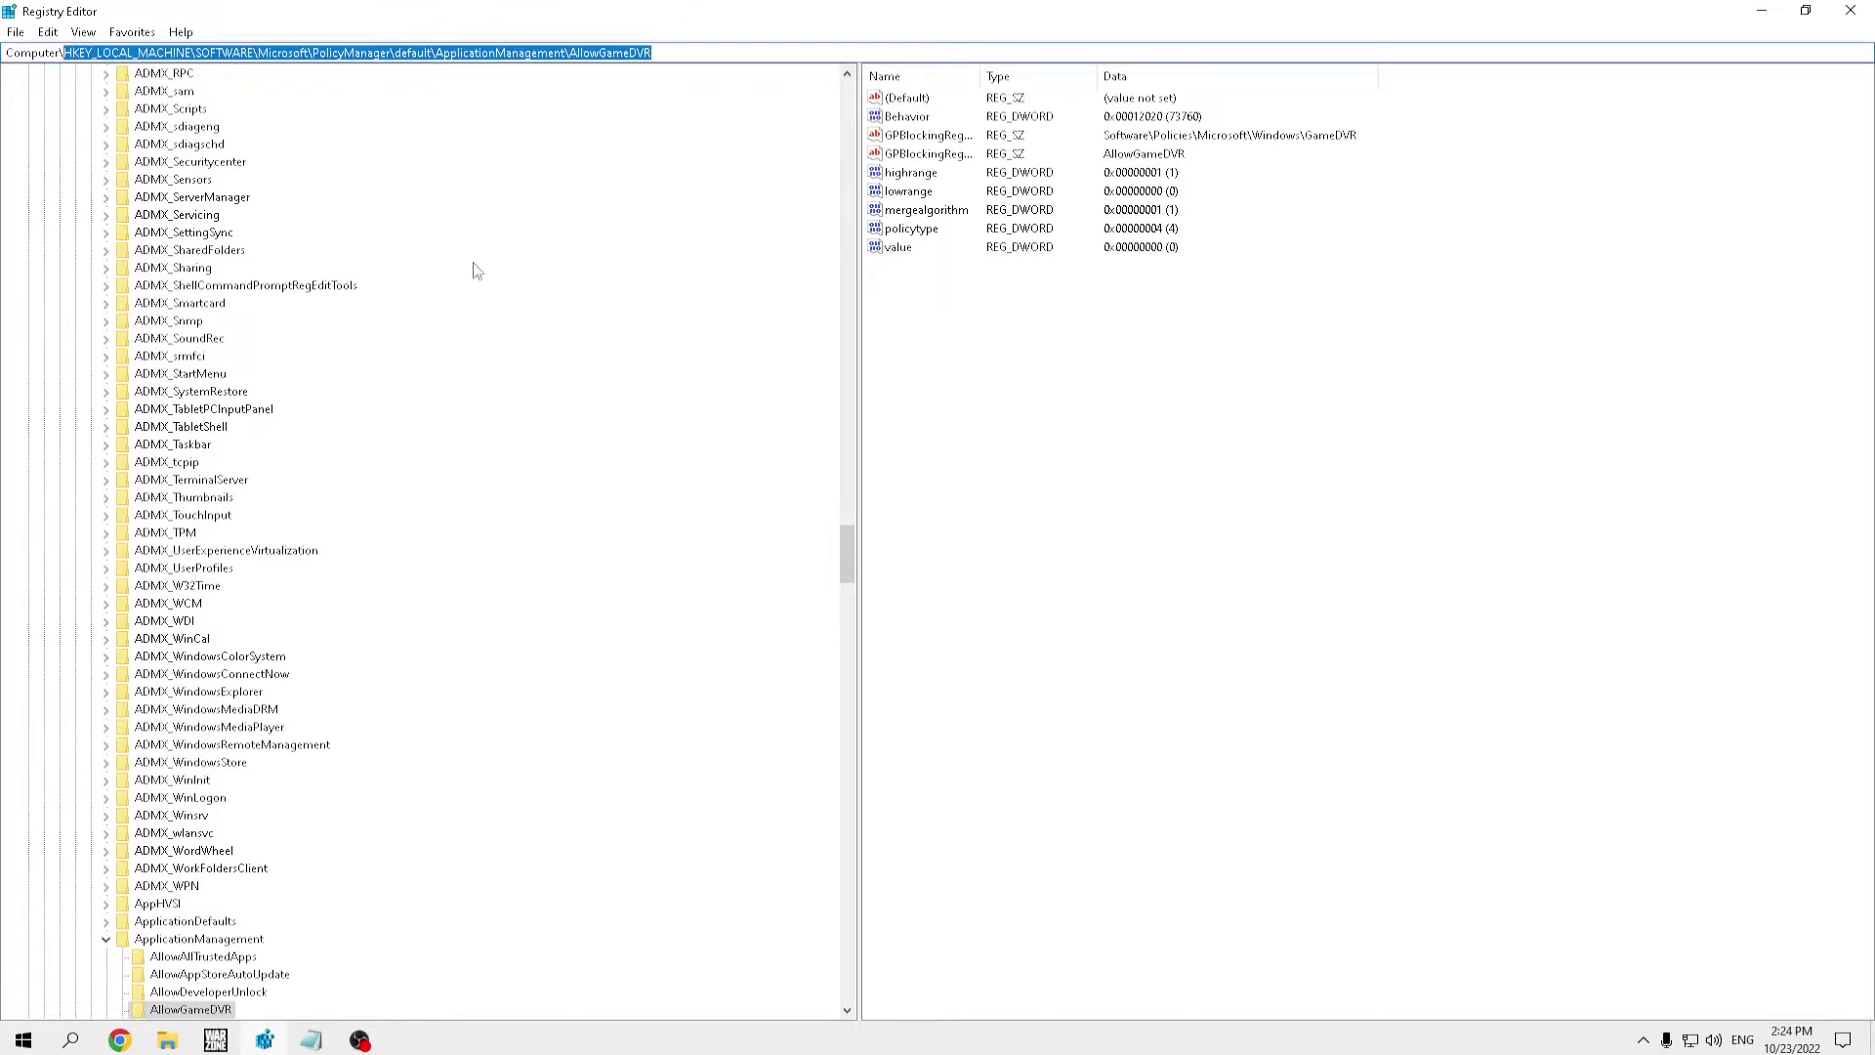
pyautogui.hotkey('ctrl', 'v')
pyautogui.press('Return')
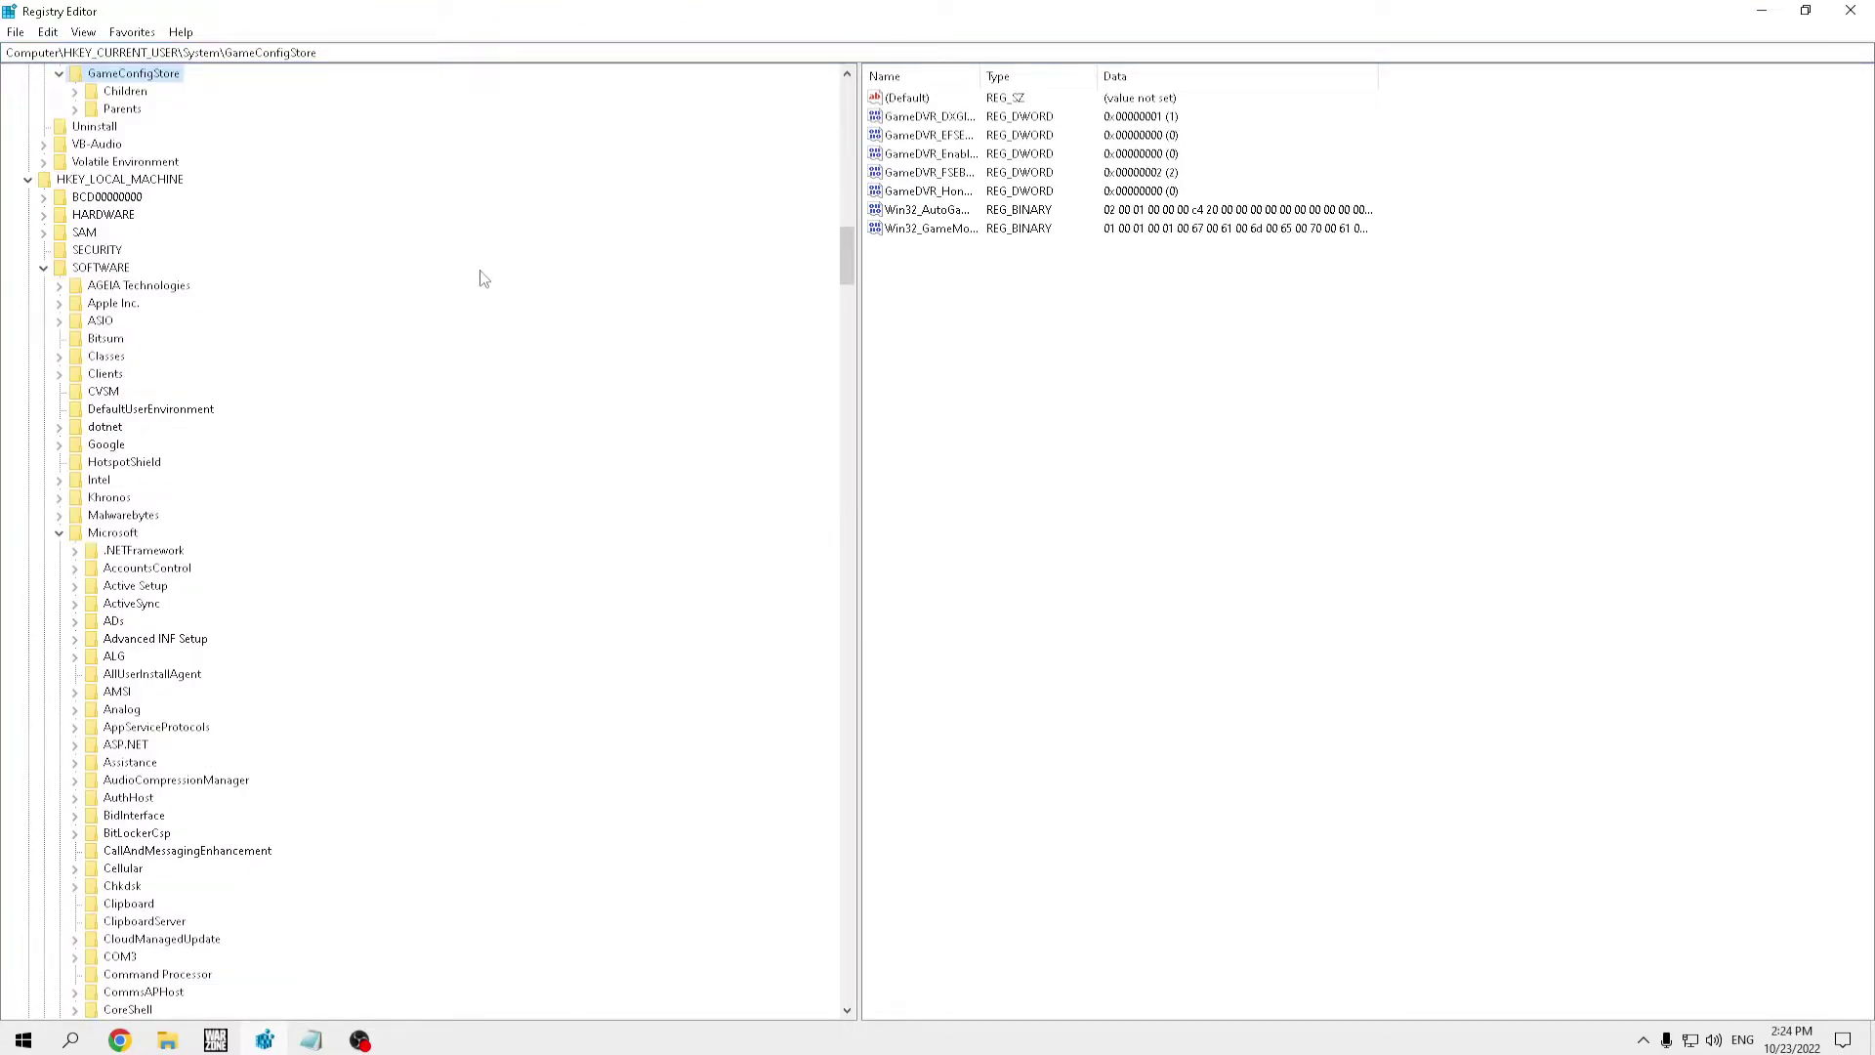
pyautogui.click(929, 118)
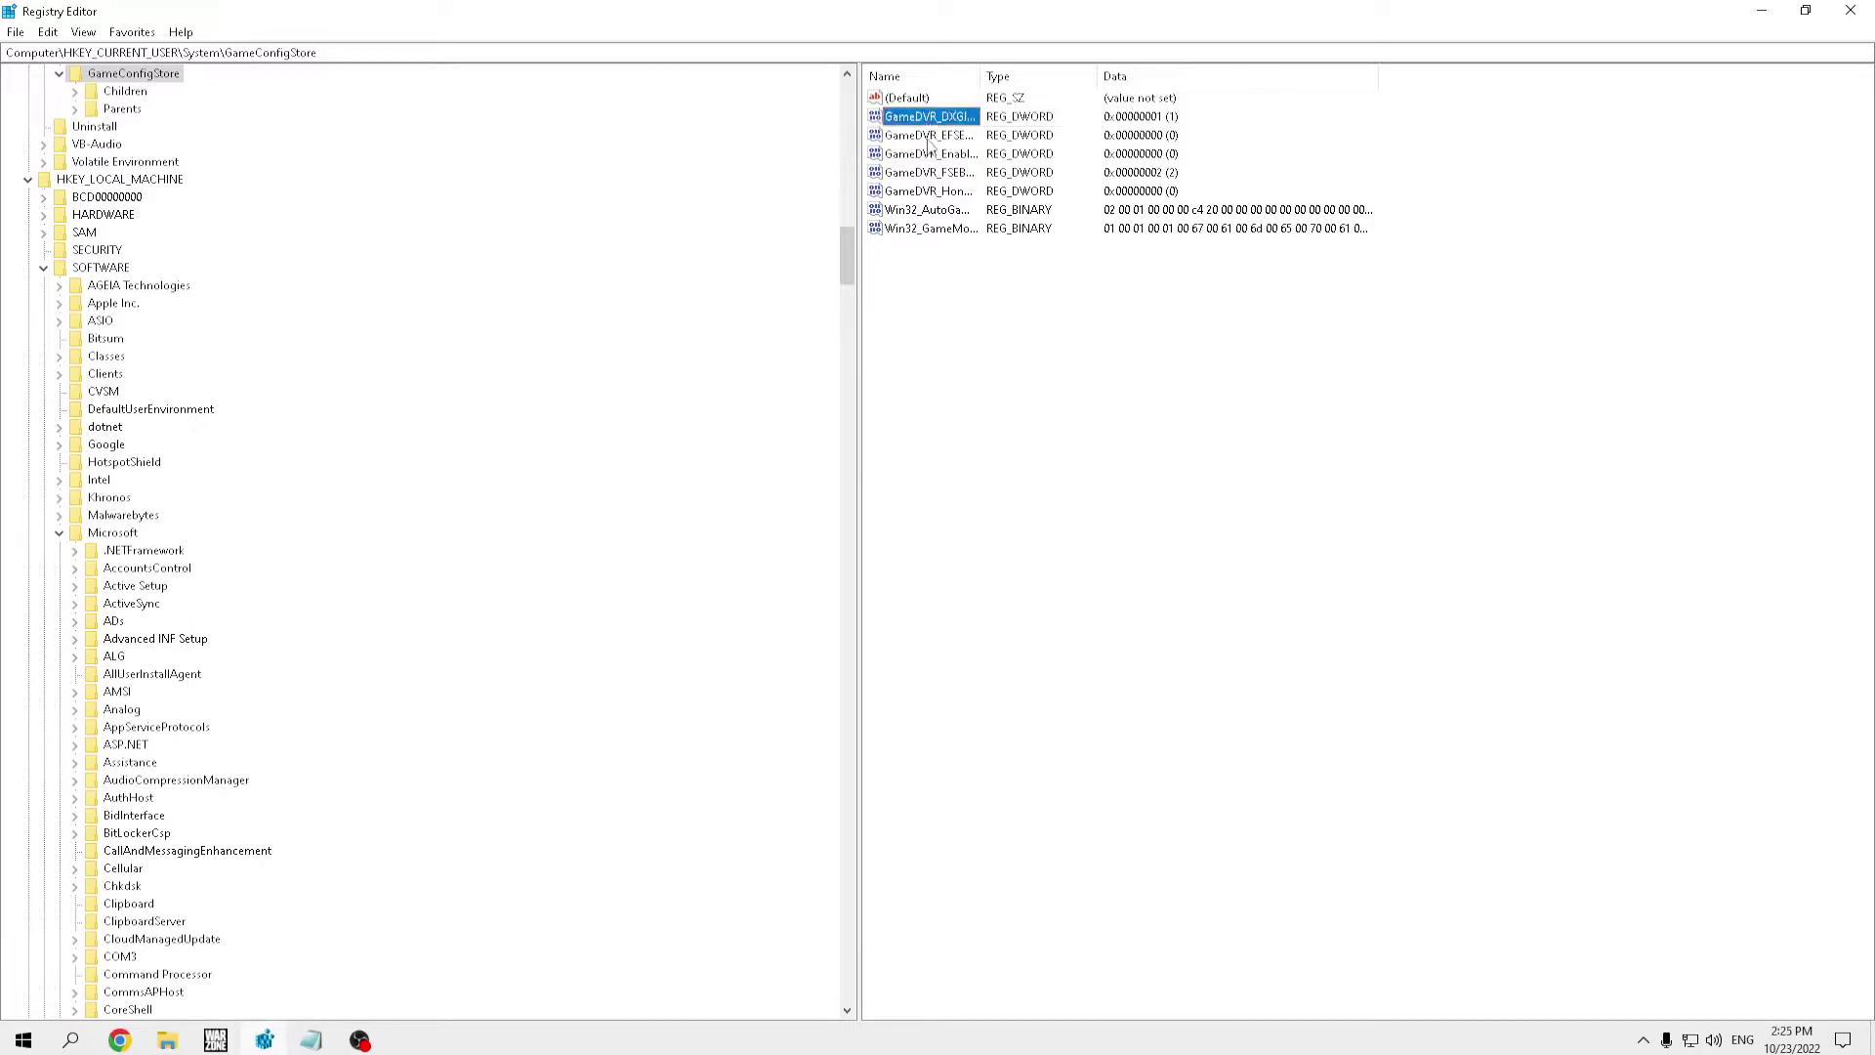
pyautogui.press('Down')
pyautogui.press('Down')
pyautogui.press('Down')
pyautogui.press('Down')
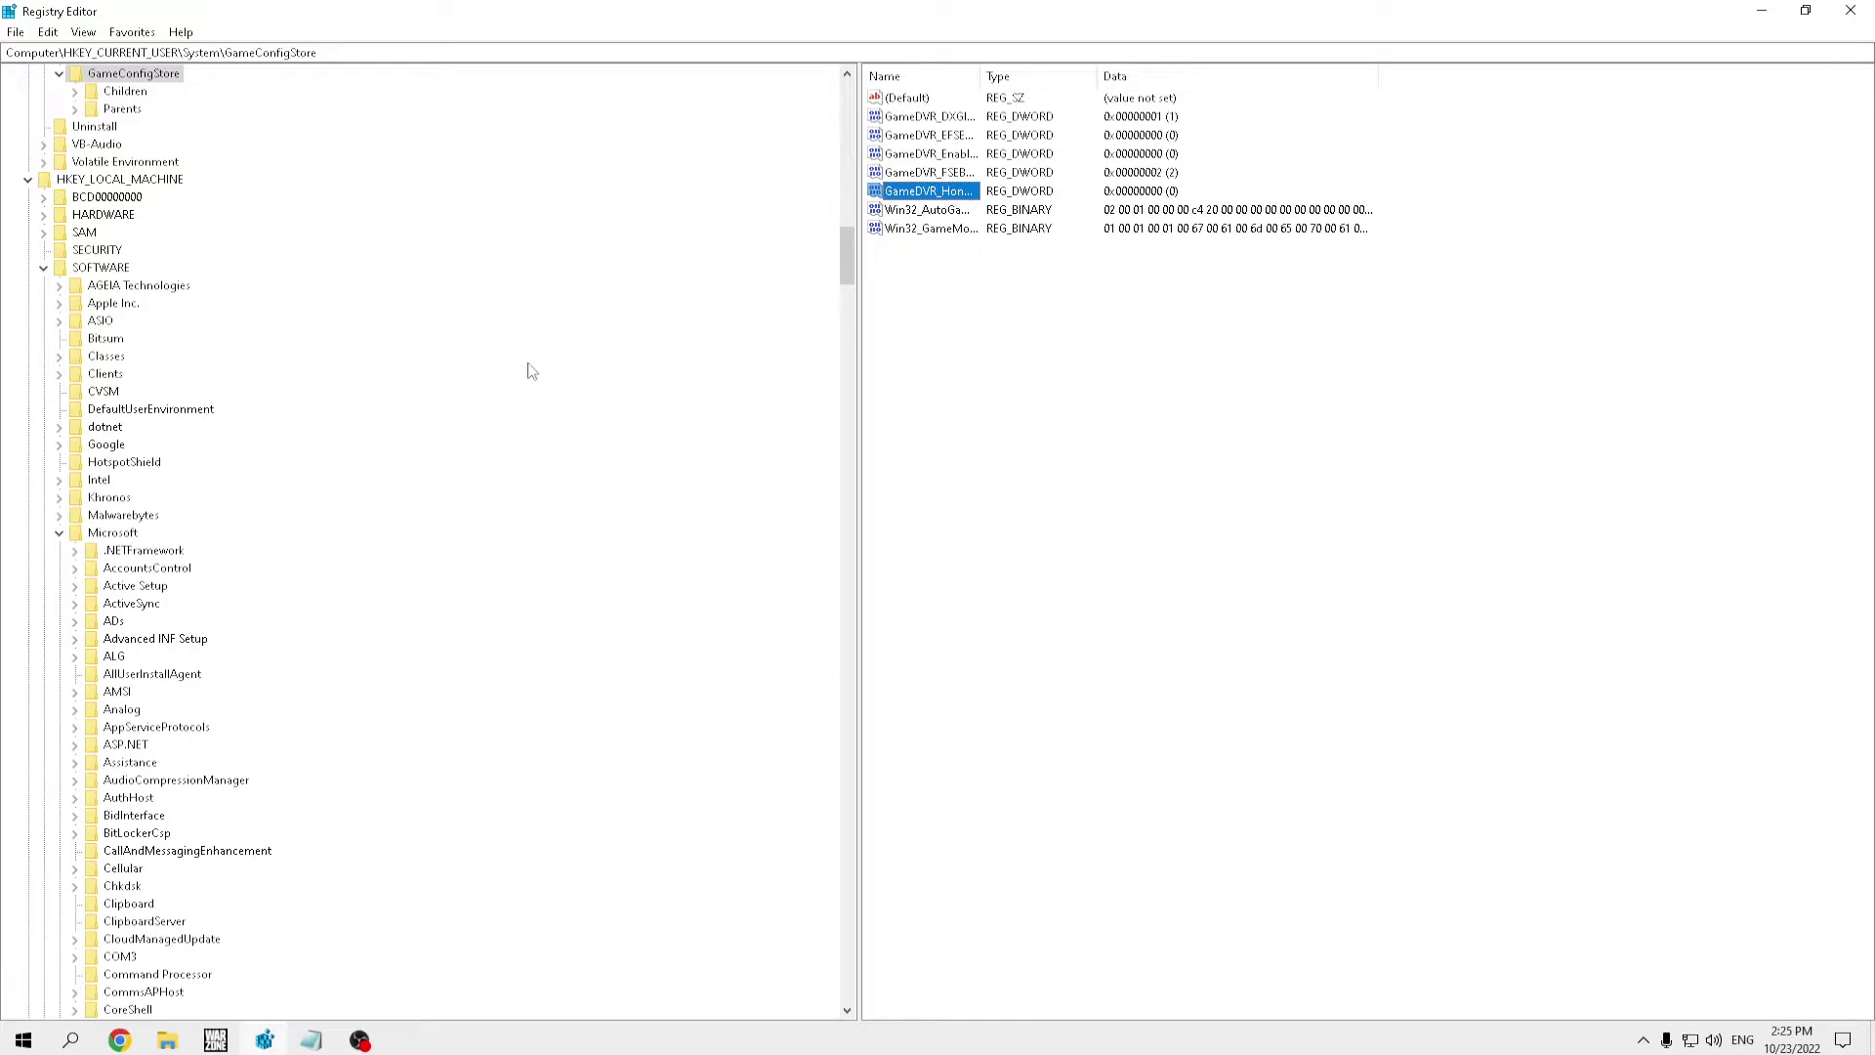
pyautogui.scroll(-18, 202, 406)
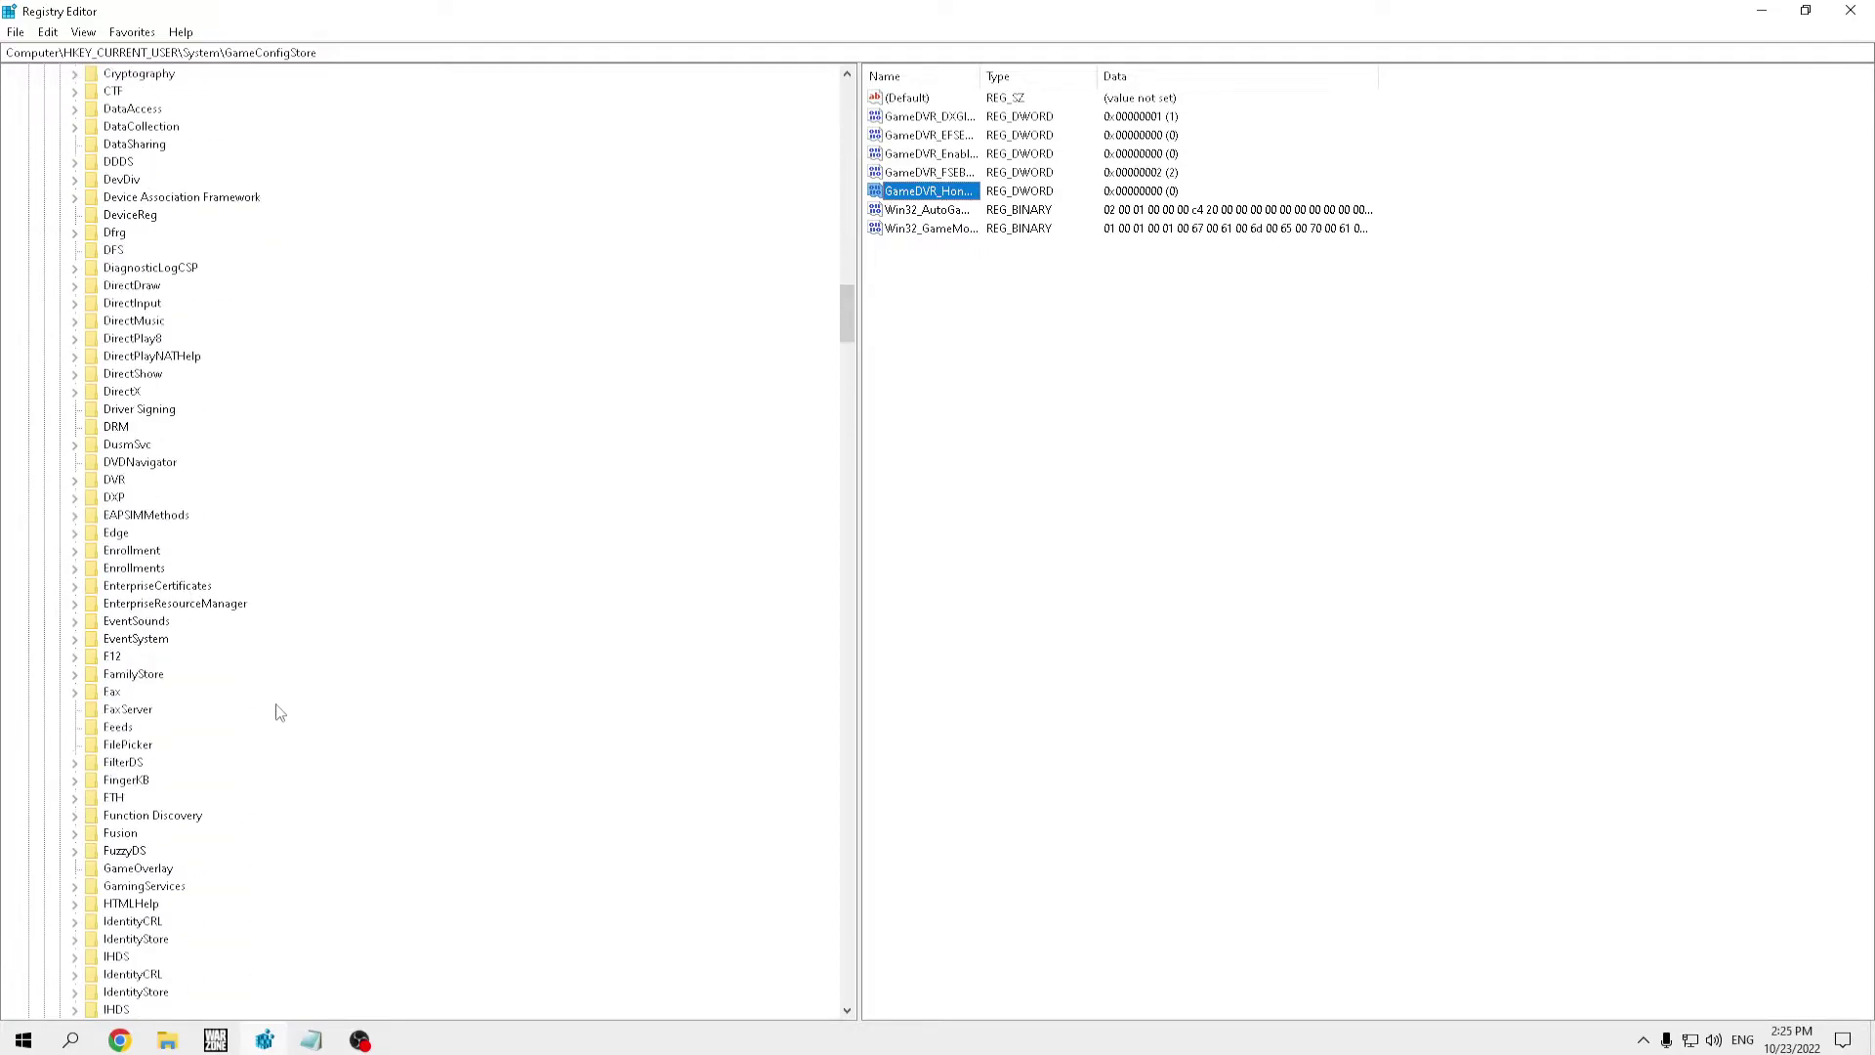
pyautogui.scroll(-20, 278, 712)
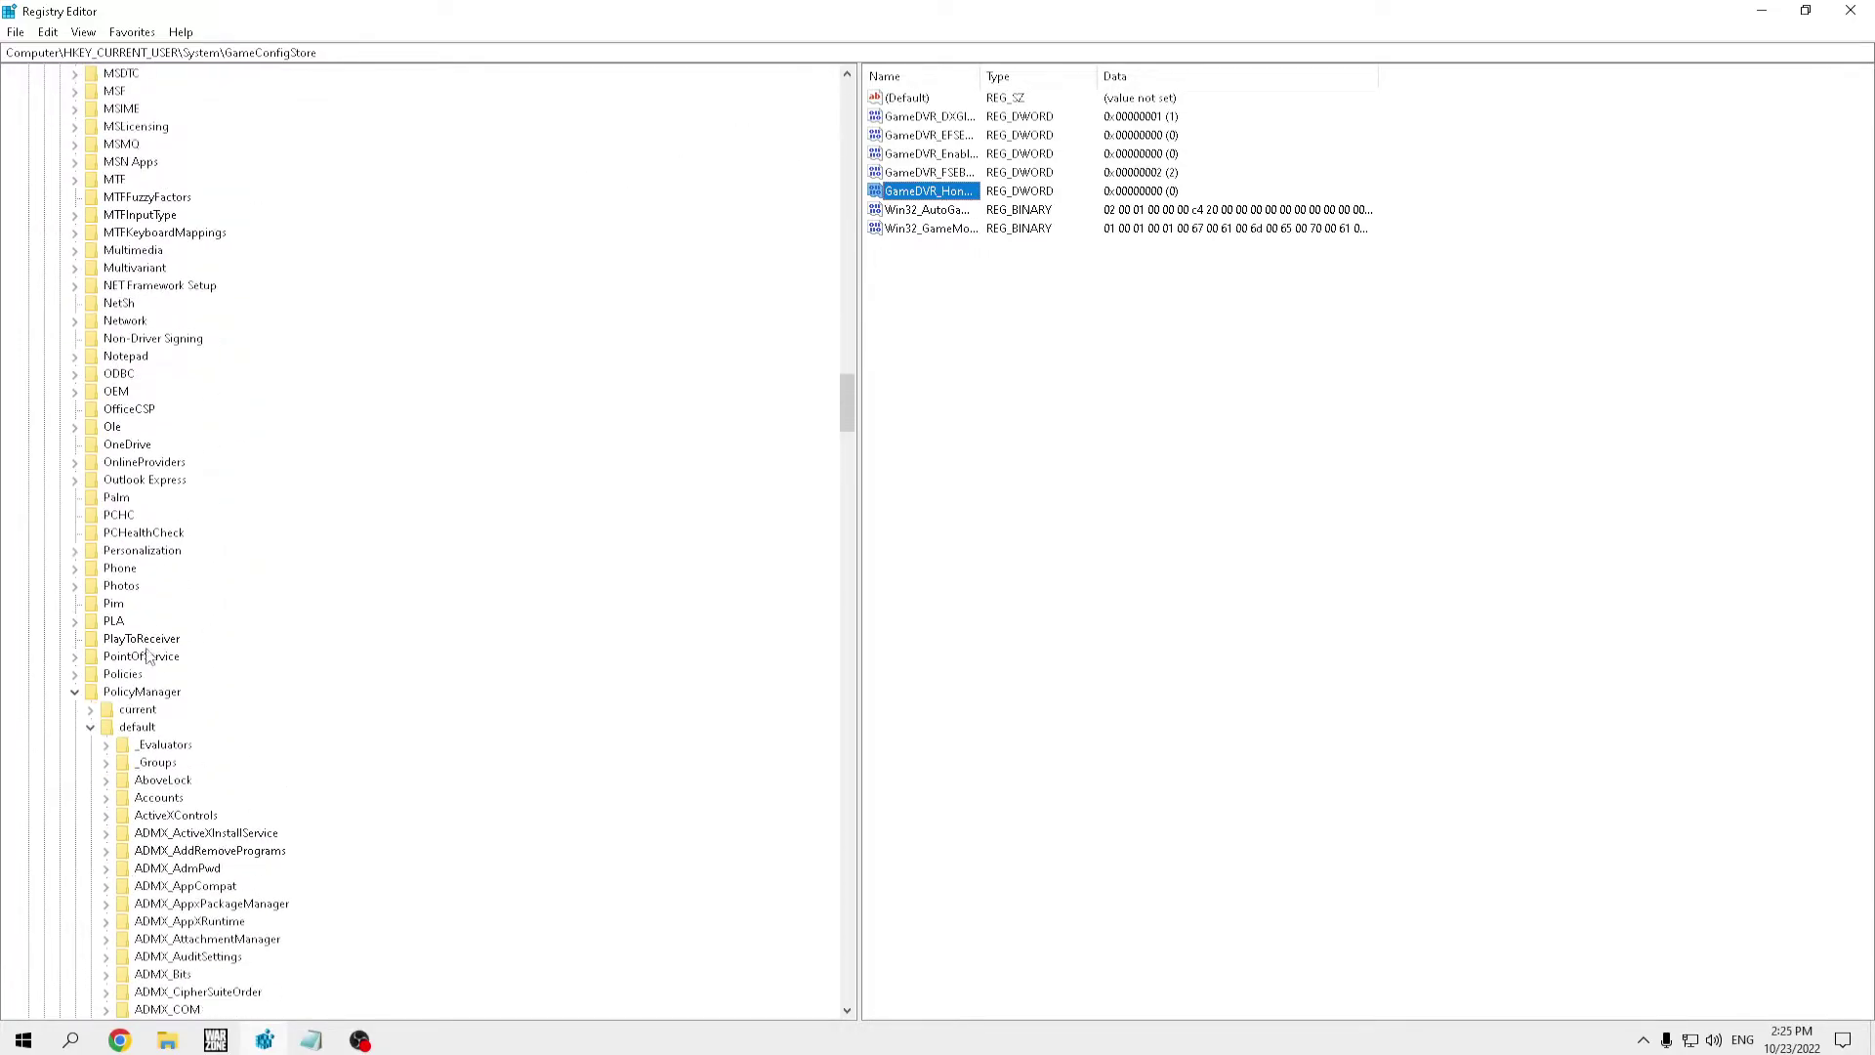
pyautogui.scroll(-20, 146, 658)
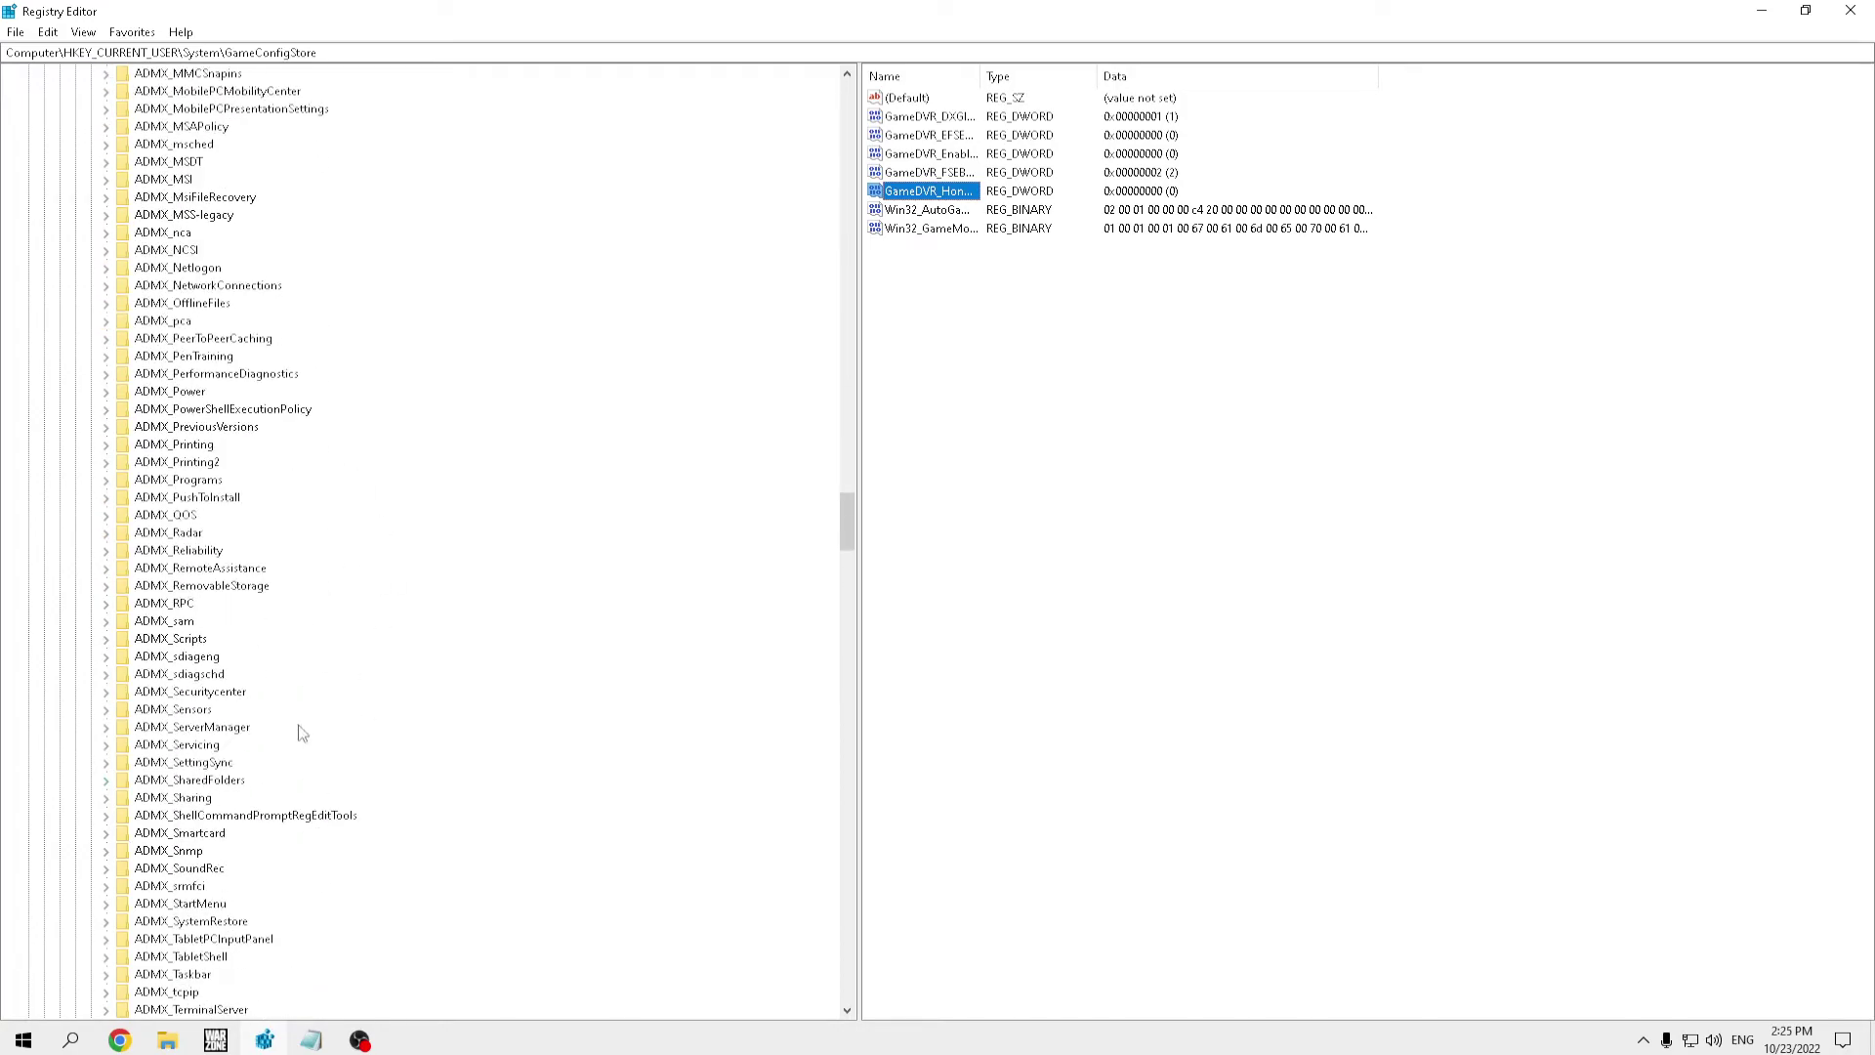
pyautogui.scroll(-20, 301, 733)
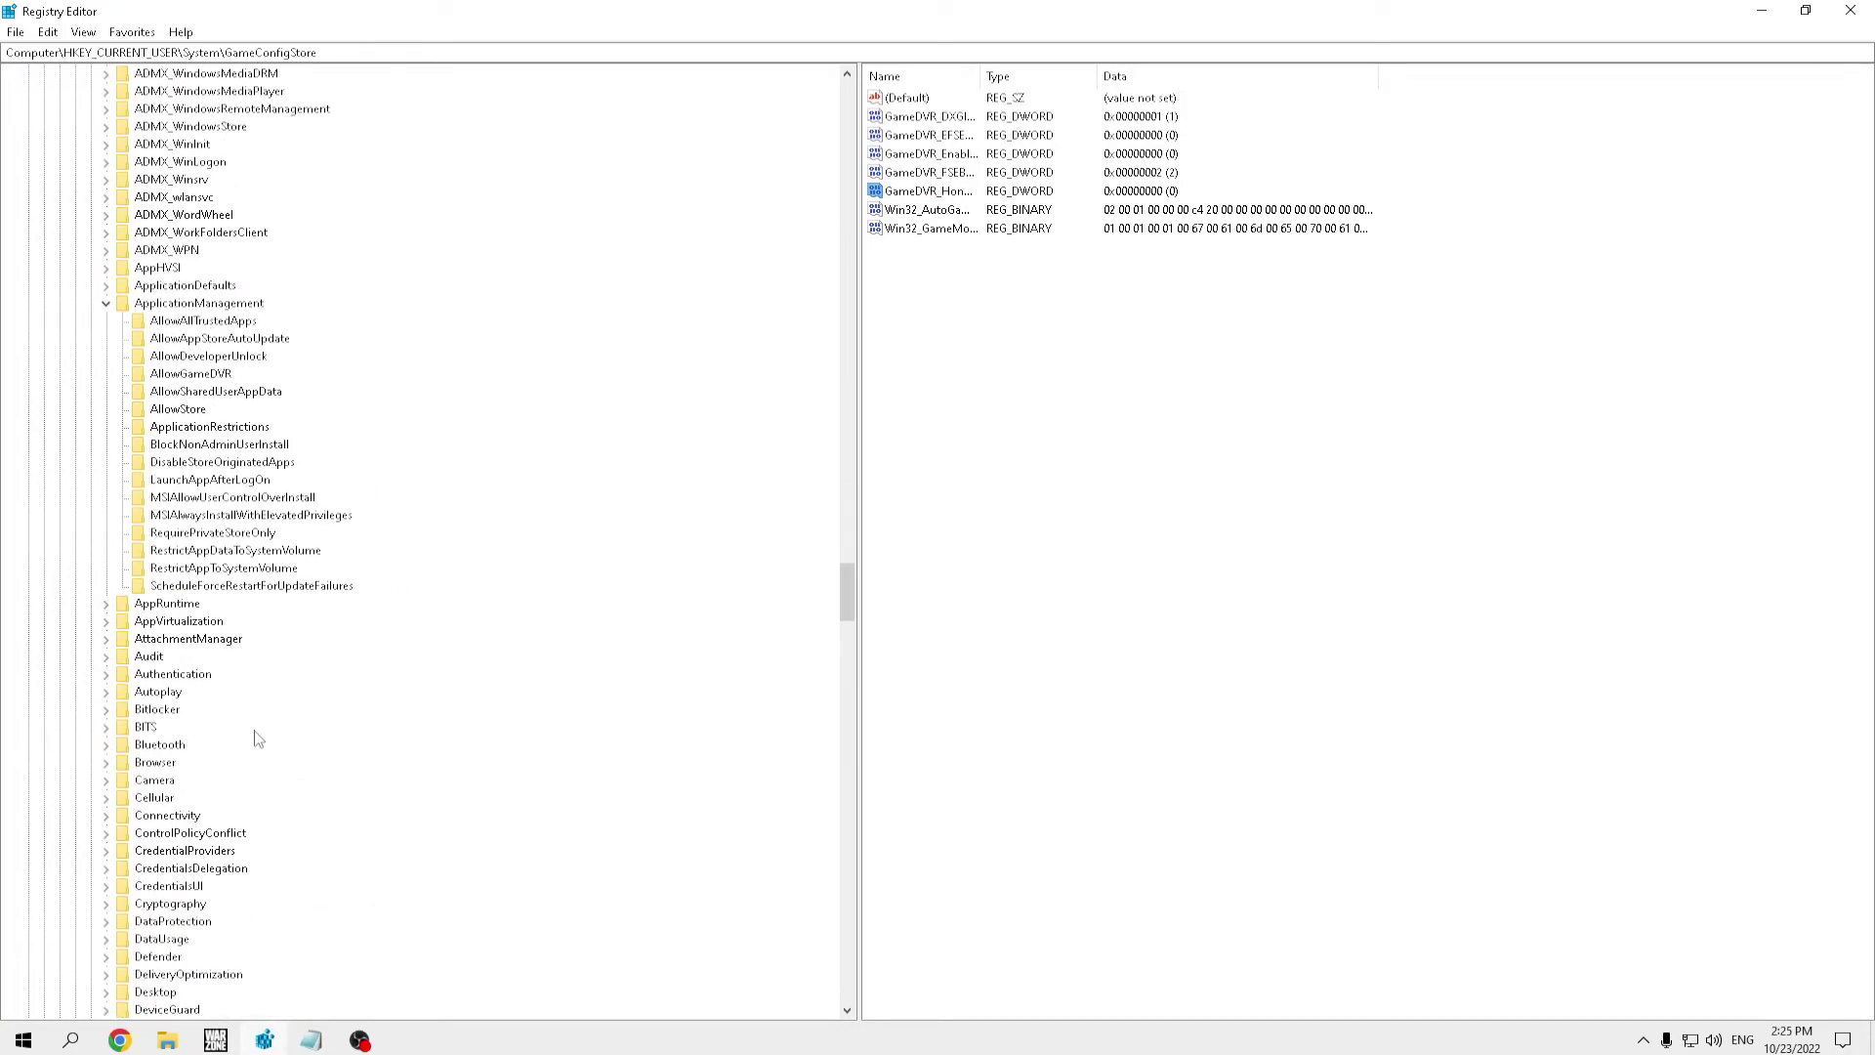
pyautogui.scroll(-20, 207, 570)
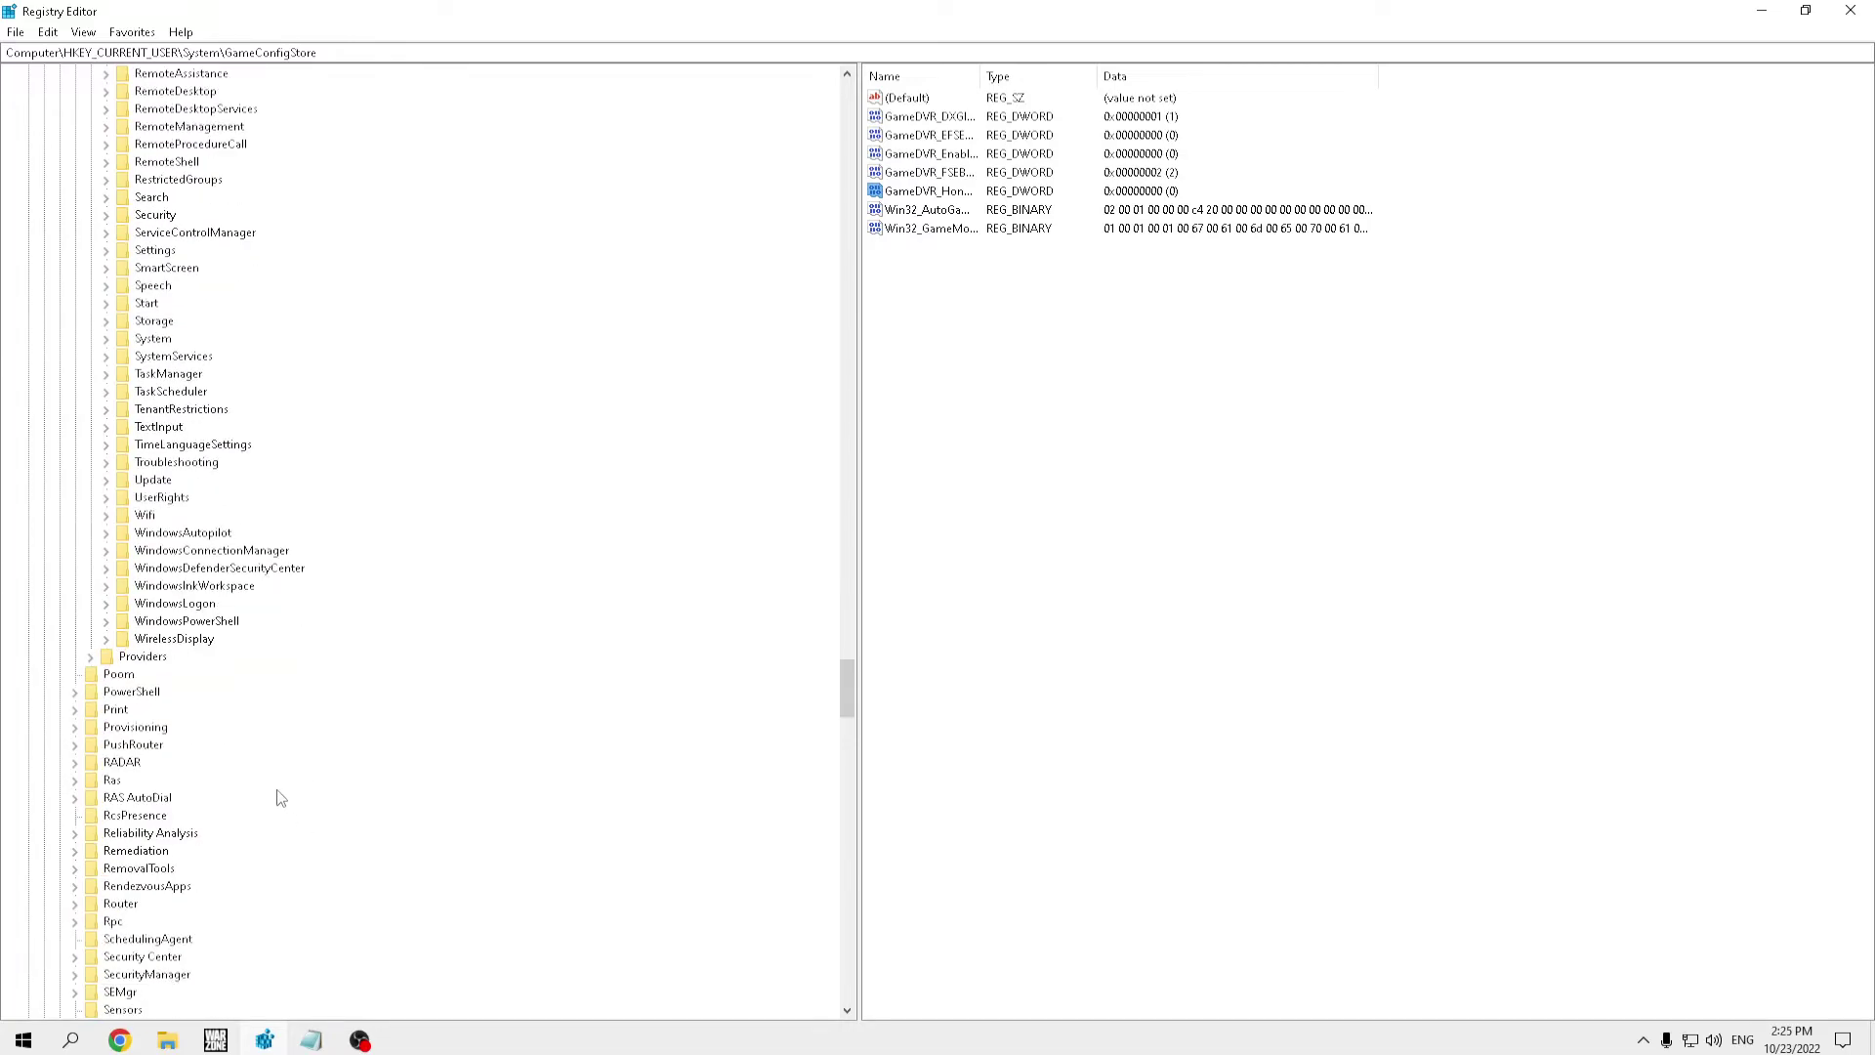
pyautogui.scroll(-20, 290, 787)
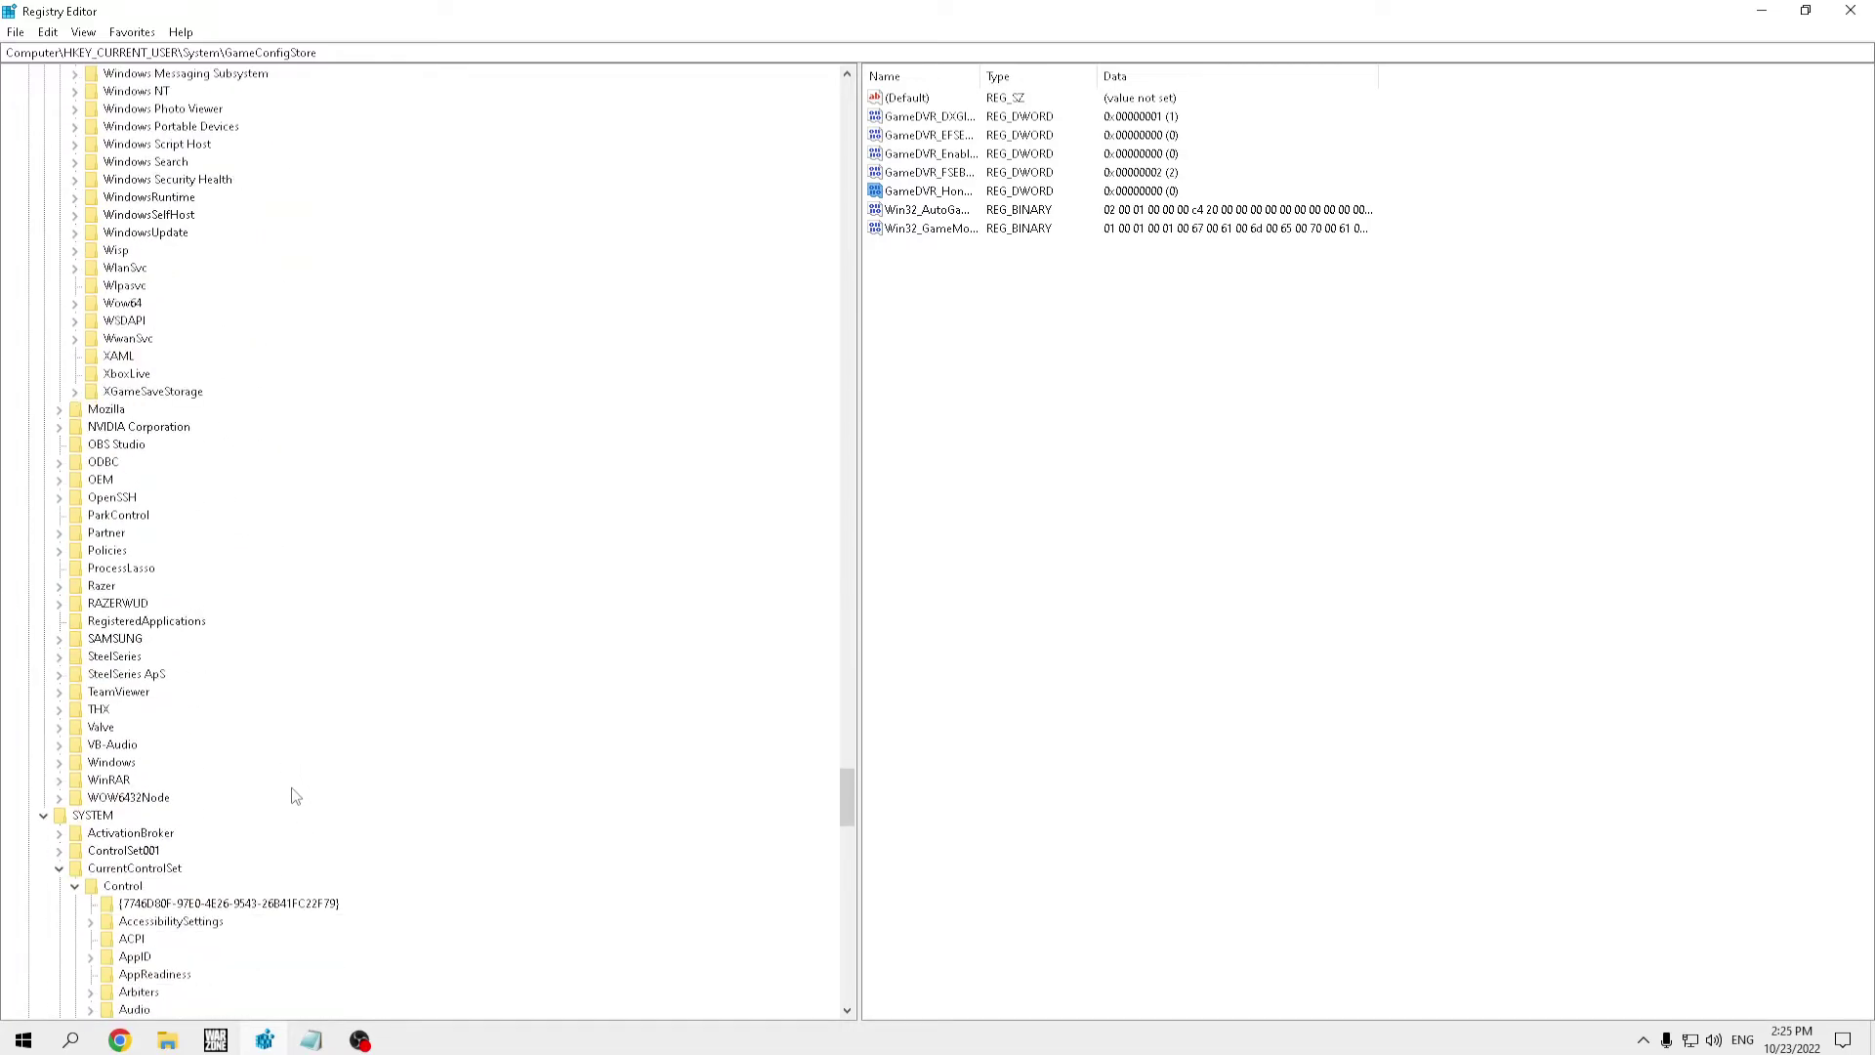
pyautogui.scroll(-2, 289, 790)
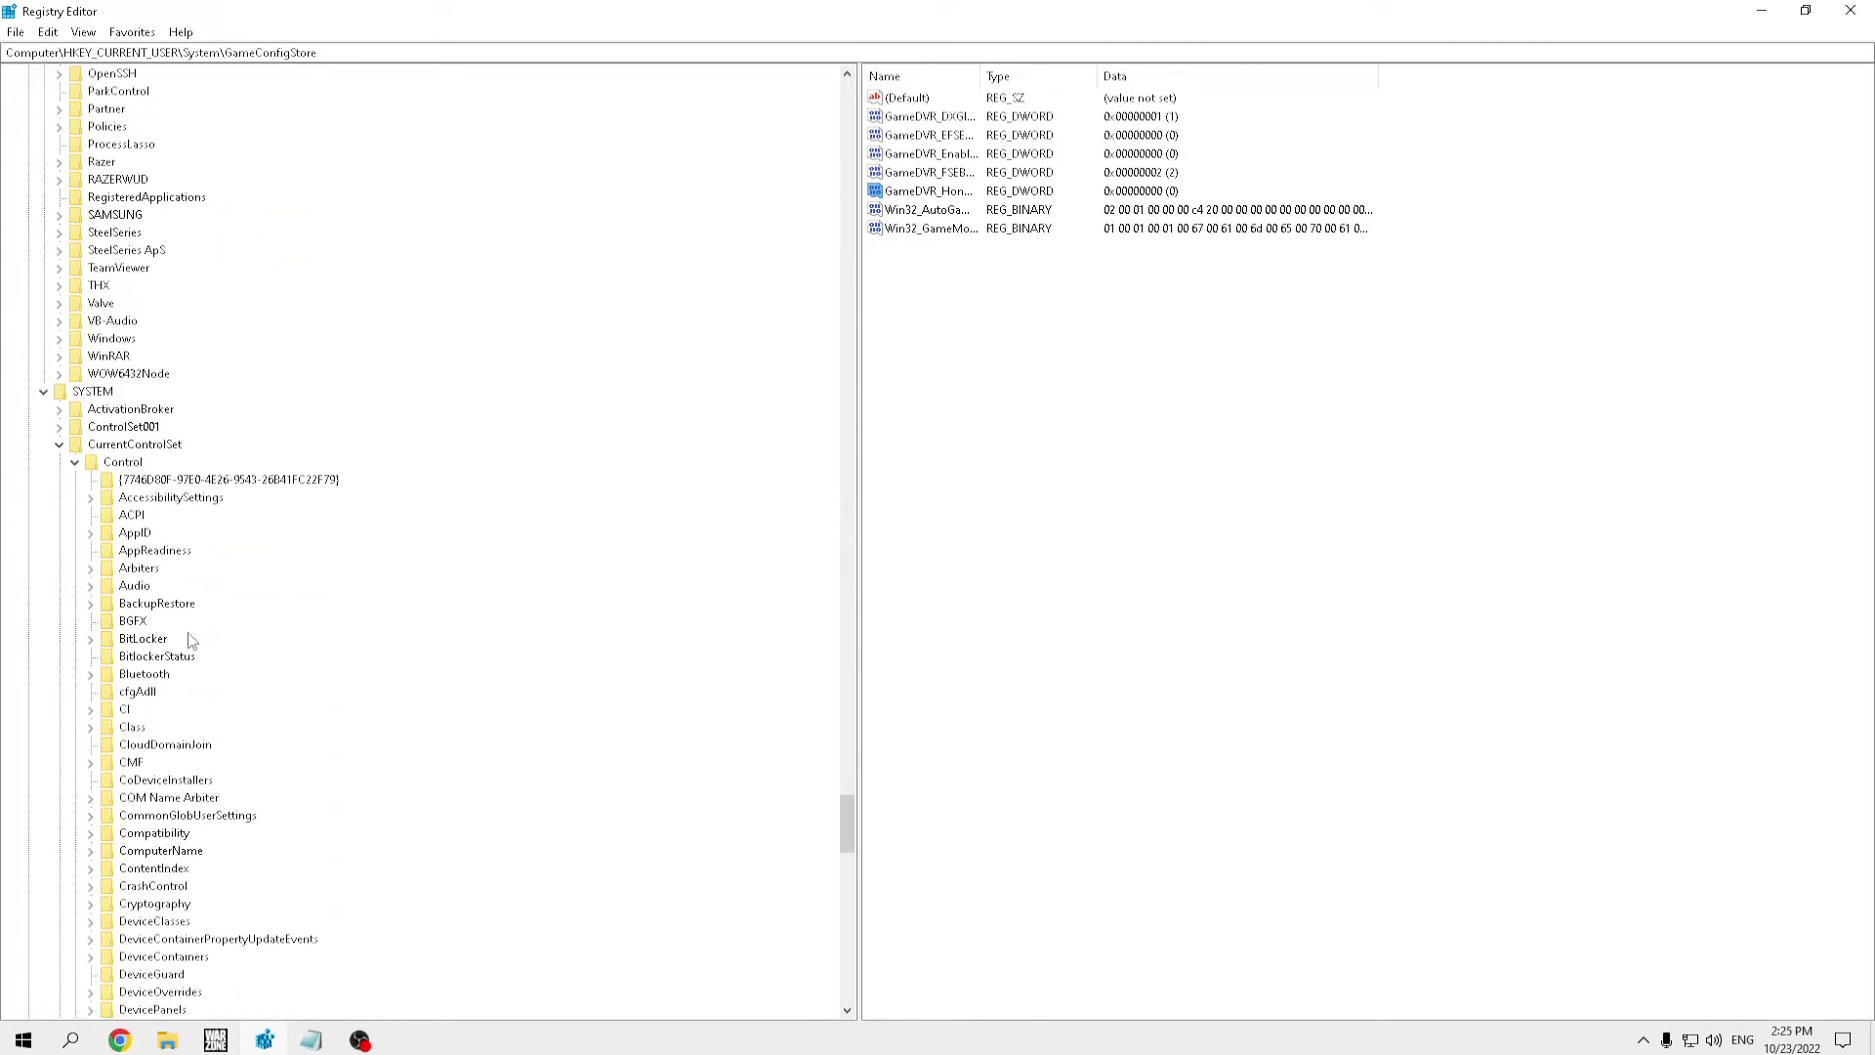
pyautogui.scroll(-20, 293, 669)
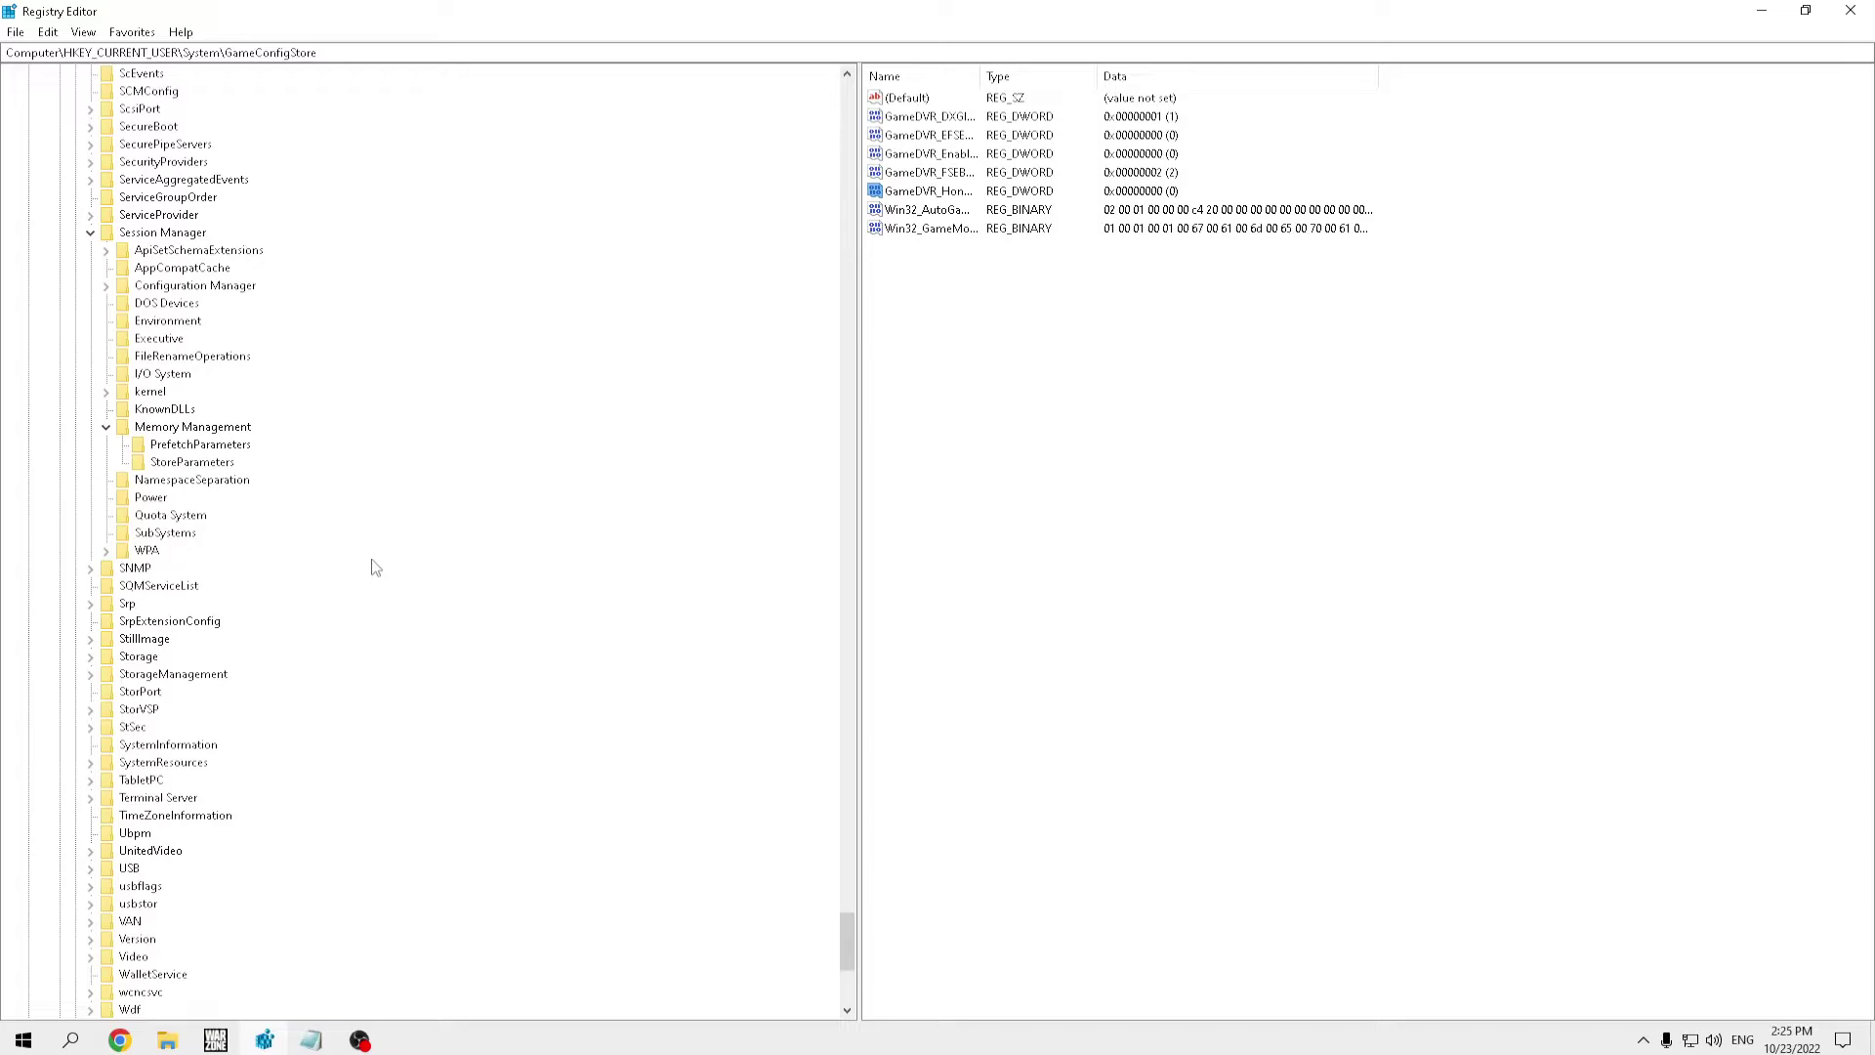
pyautogui.scroll(-9, 379, 635)
pyautogui.click(351, 54)
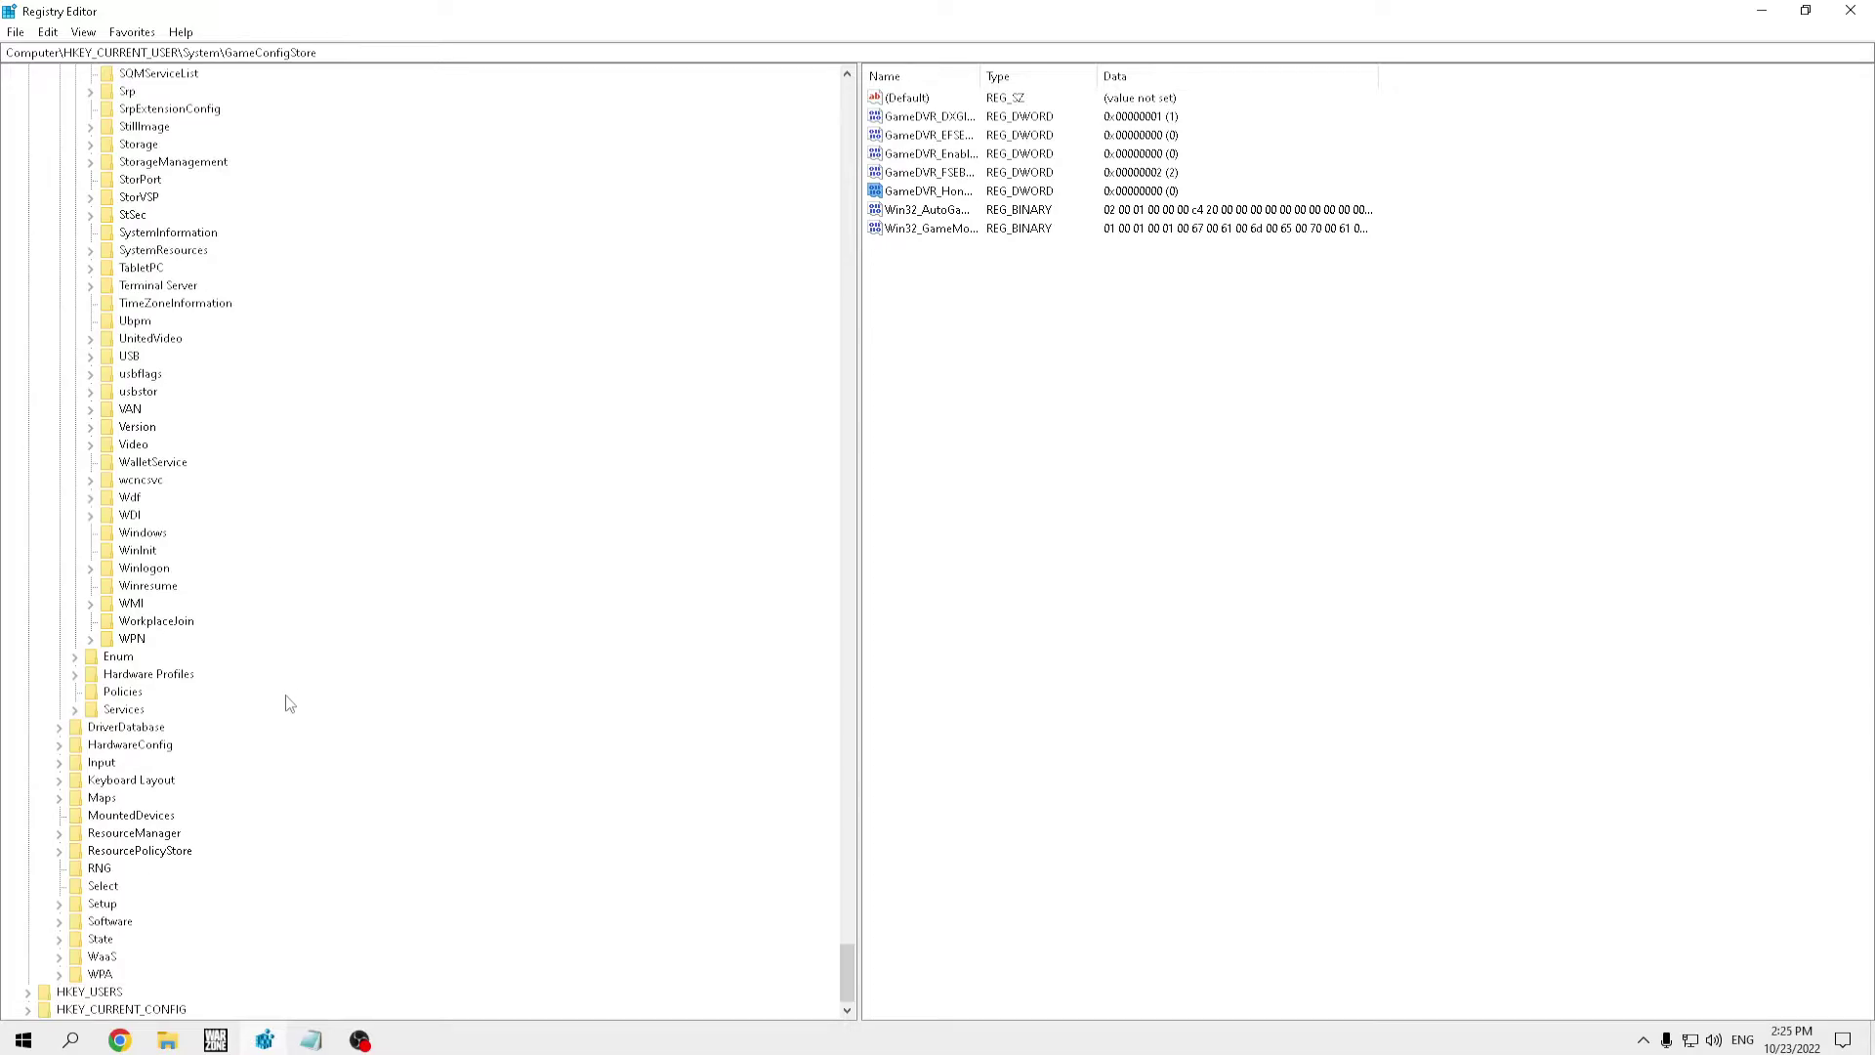
pyautogui.scroll(5, 239, 928)
pyautogui.moveTo(262, 1038)
pyautogui.scroll(20, 557, 577)
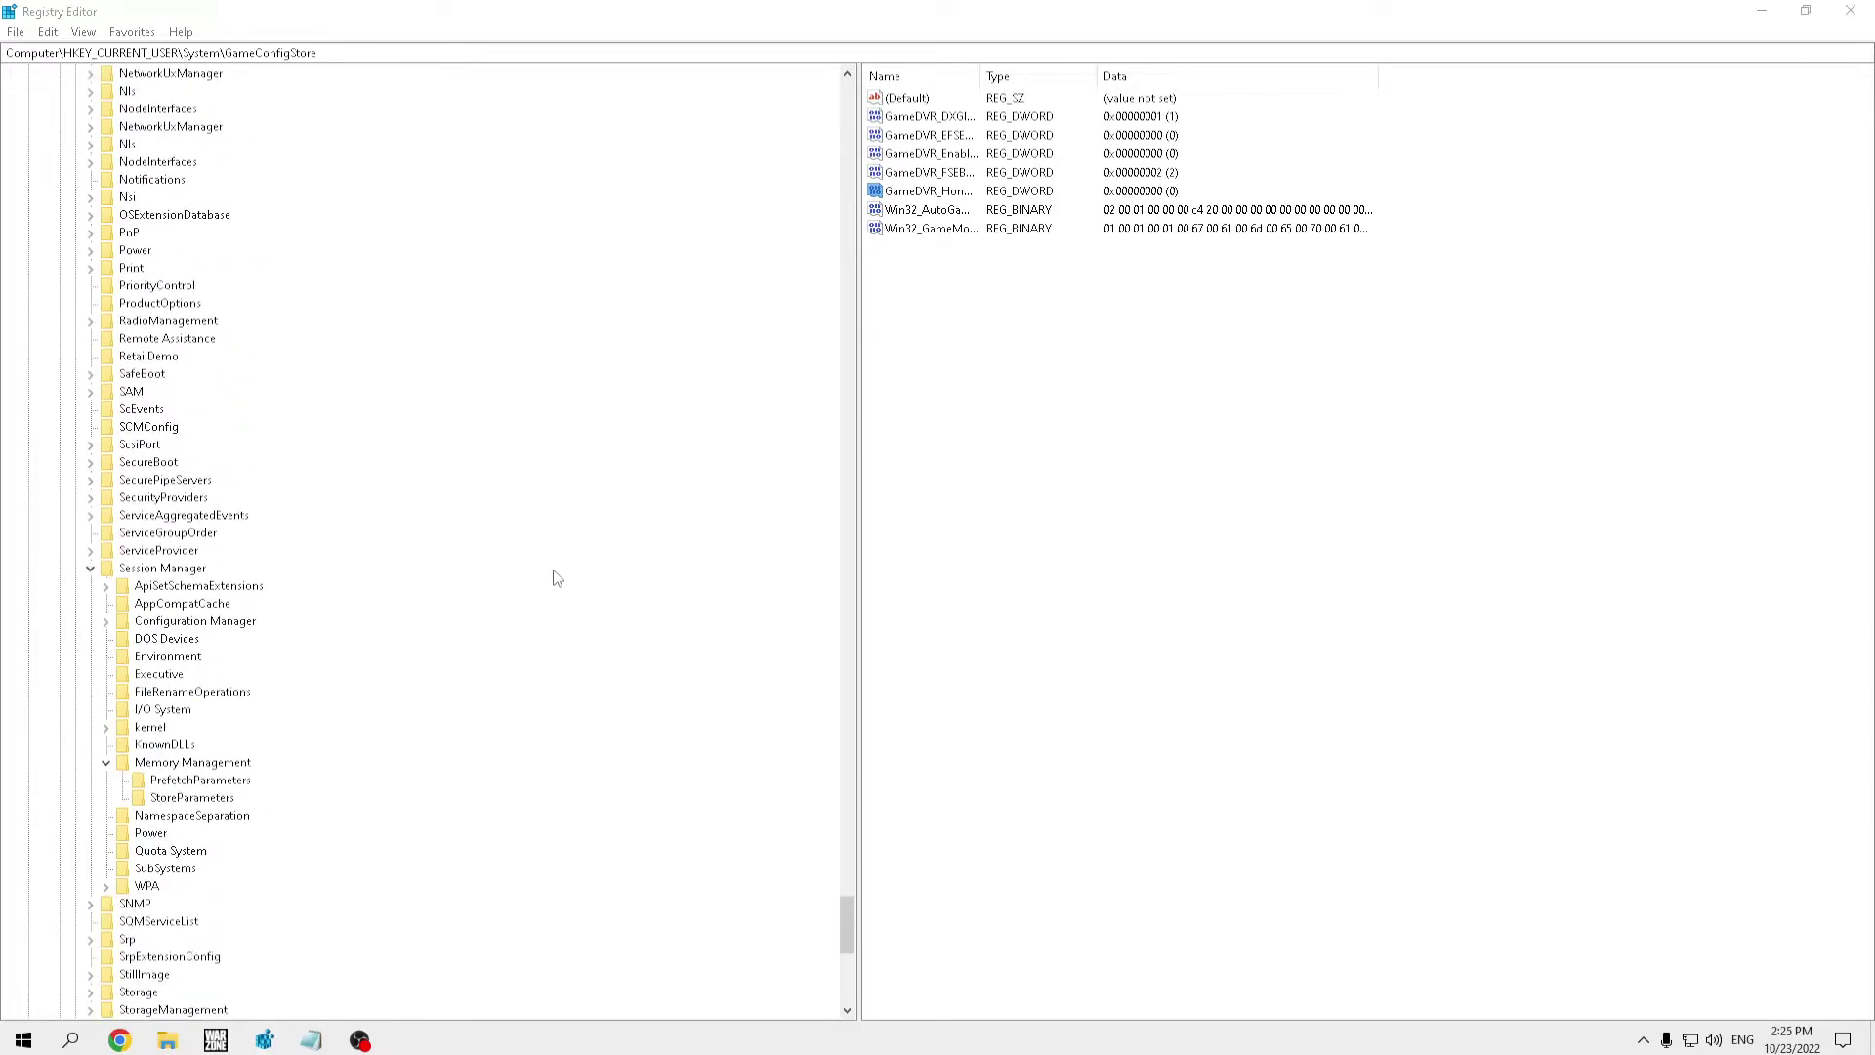
pyautogui.scroll(20, 600, 589)
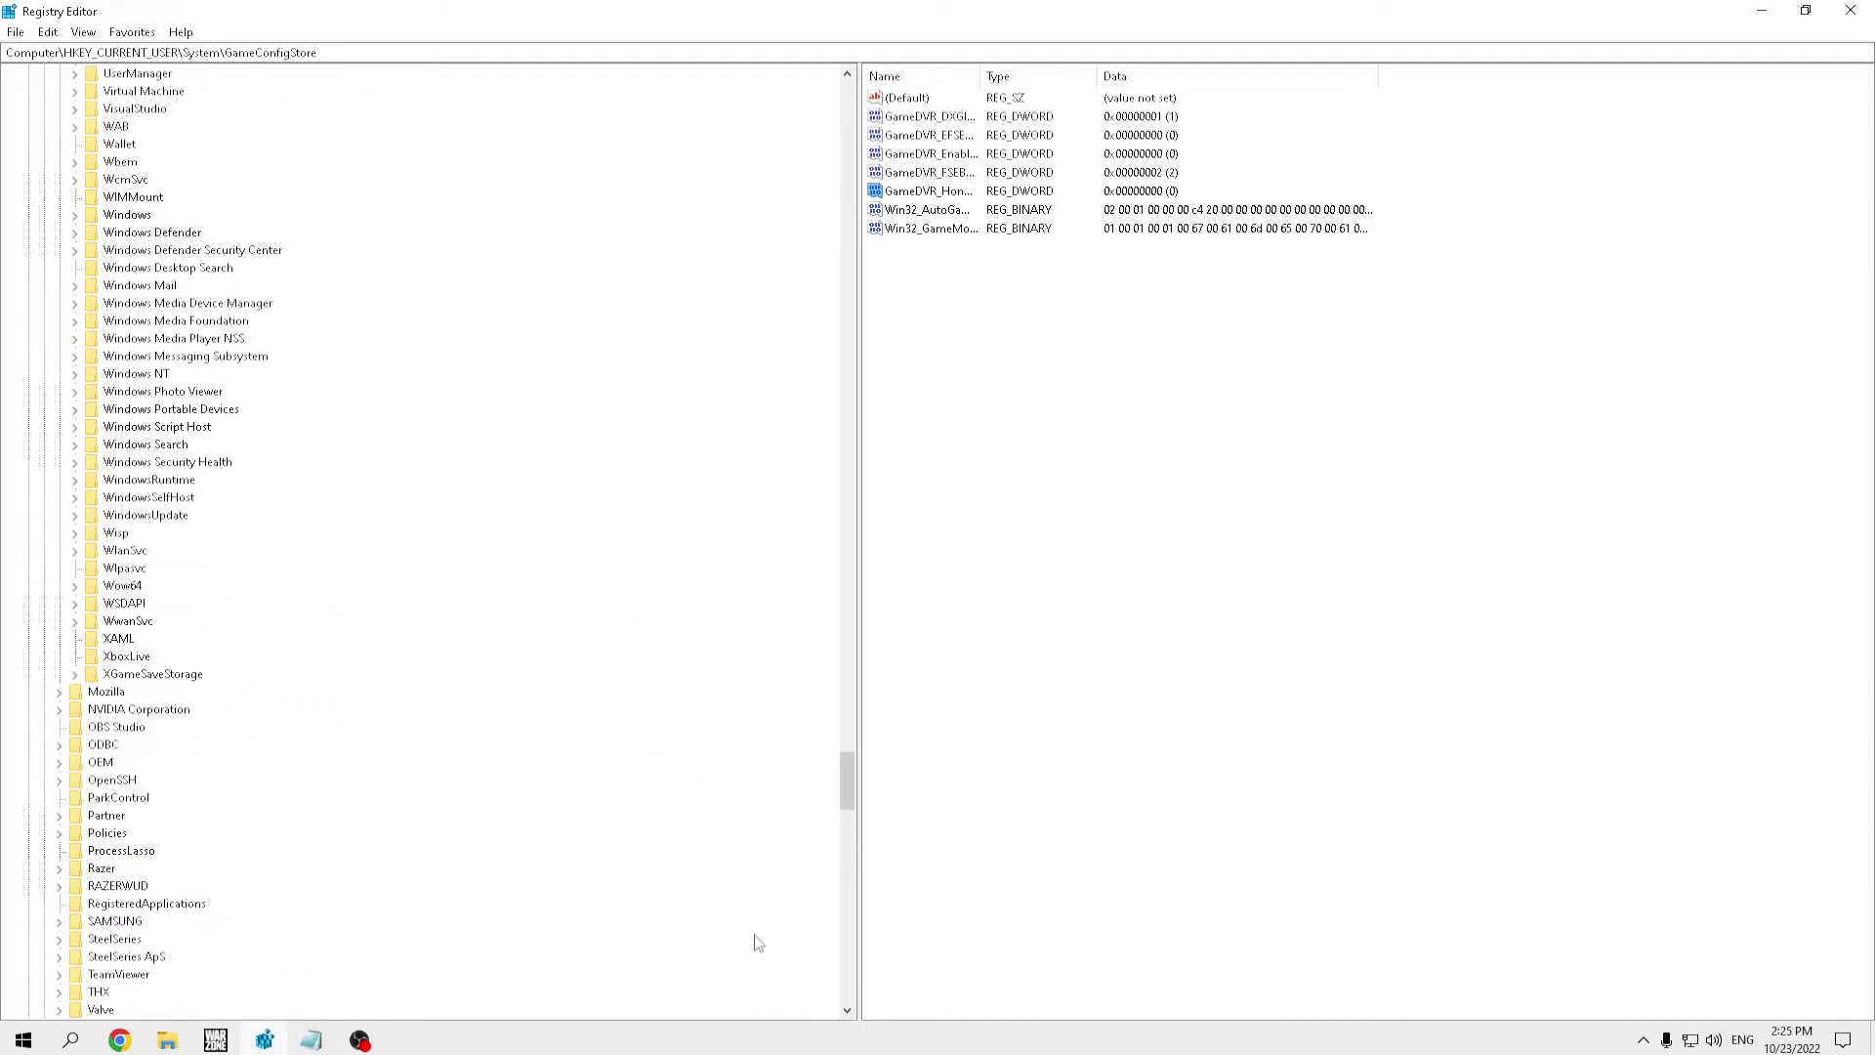
pyautogui.scroll(5, 448, 632)
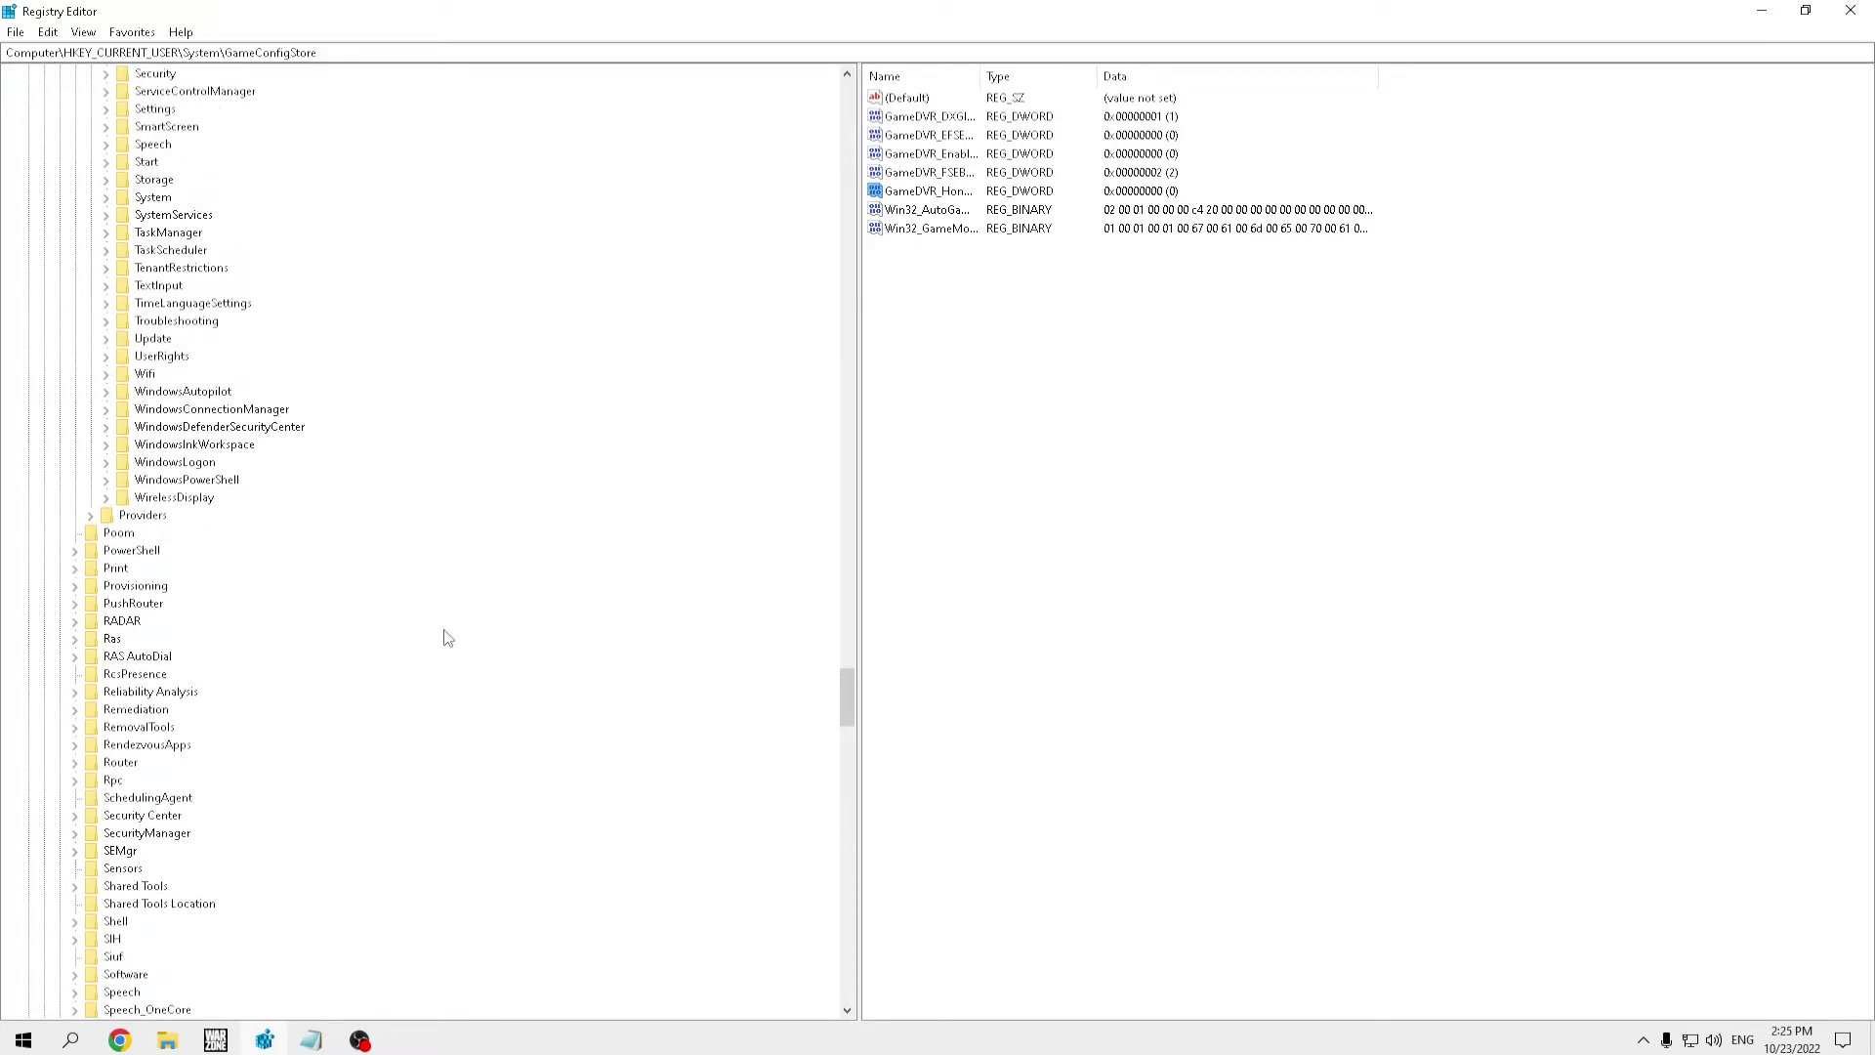
pyautogui.scroll(20, 447, 638)
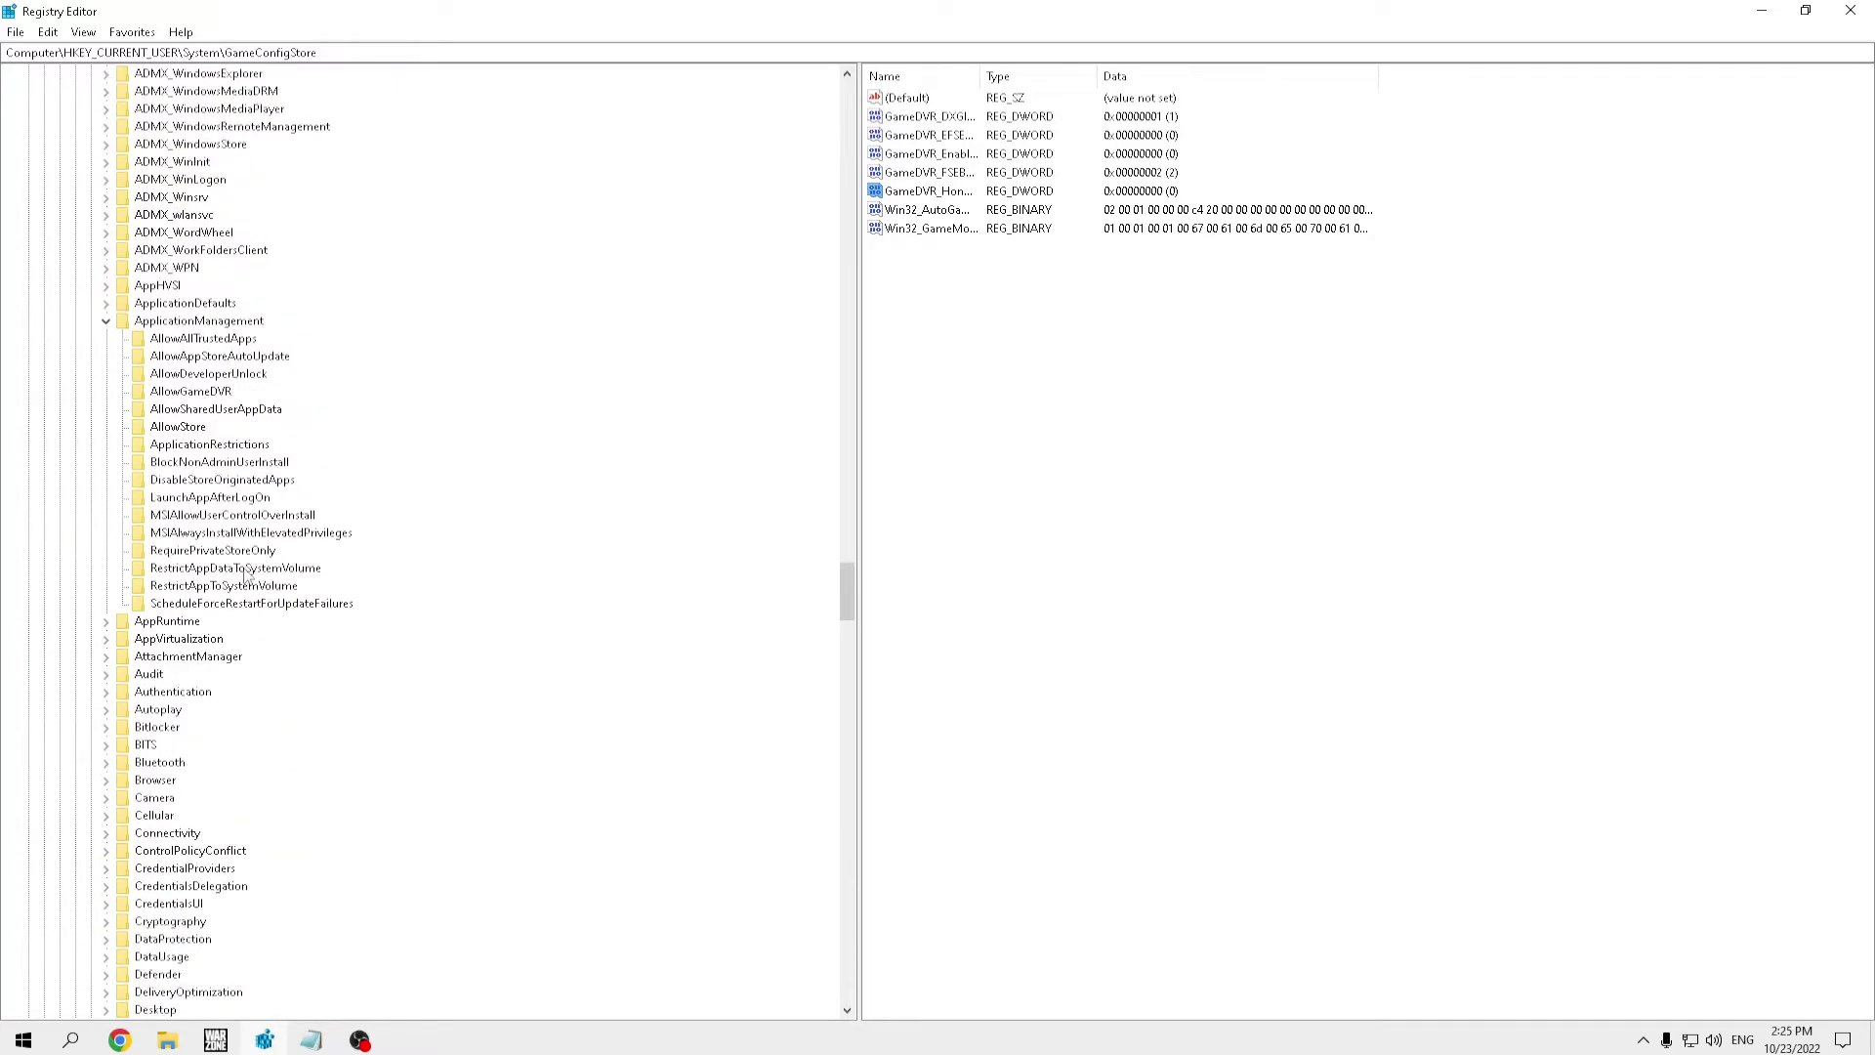
pyautogui.scroll(1, 247, 578)
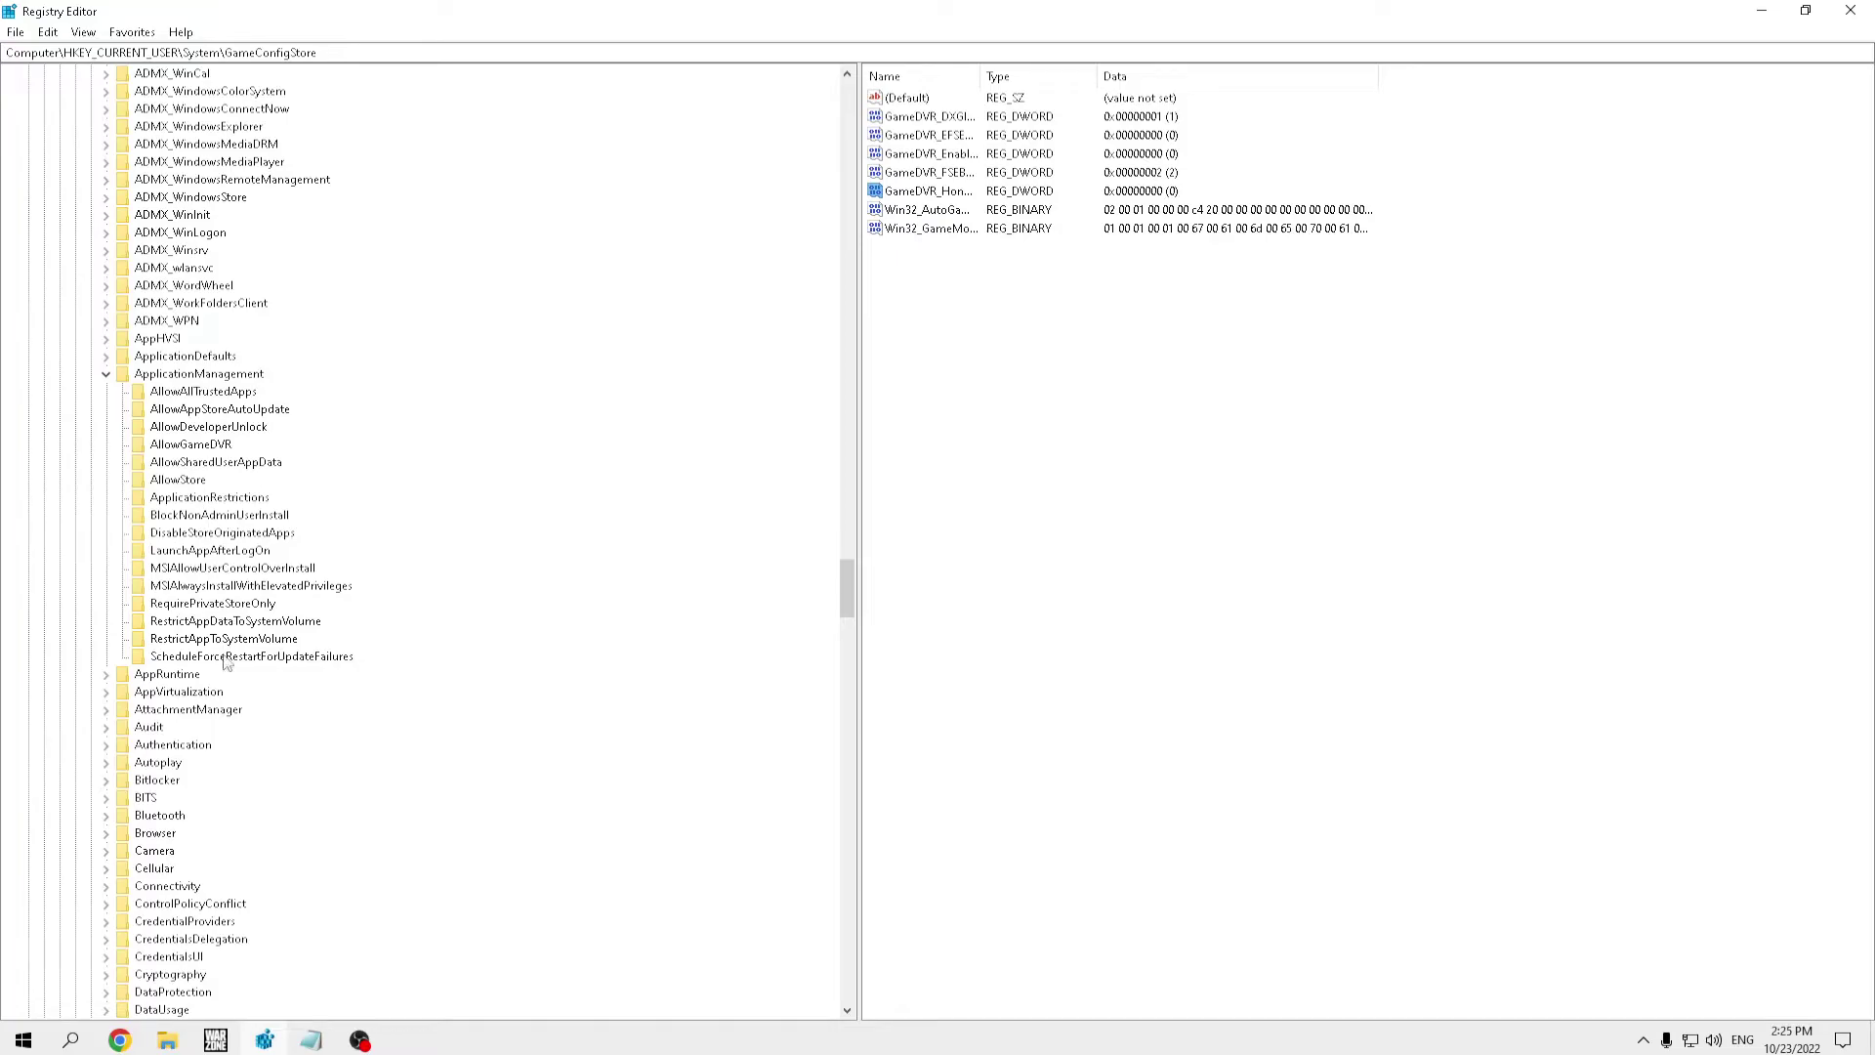
pyautogui.scroll(20, 254, 586)
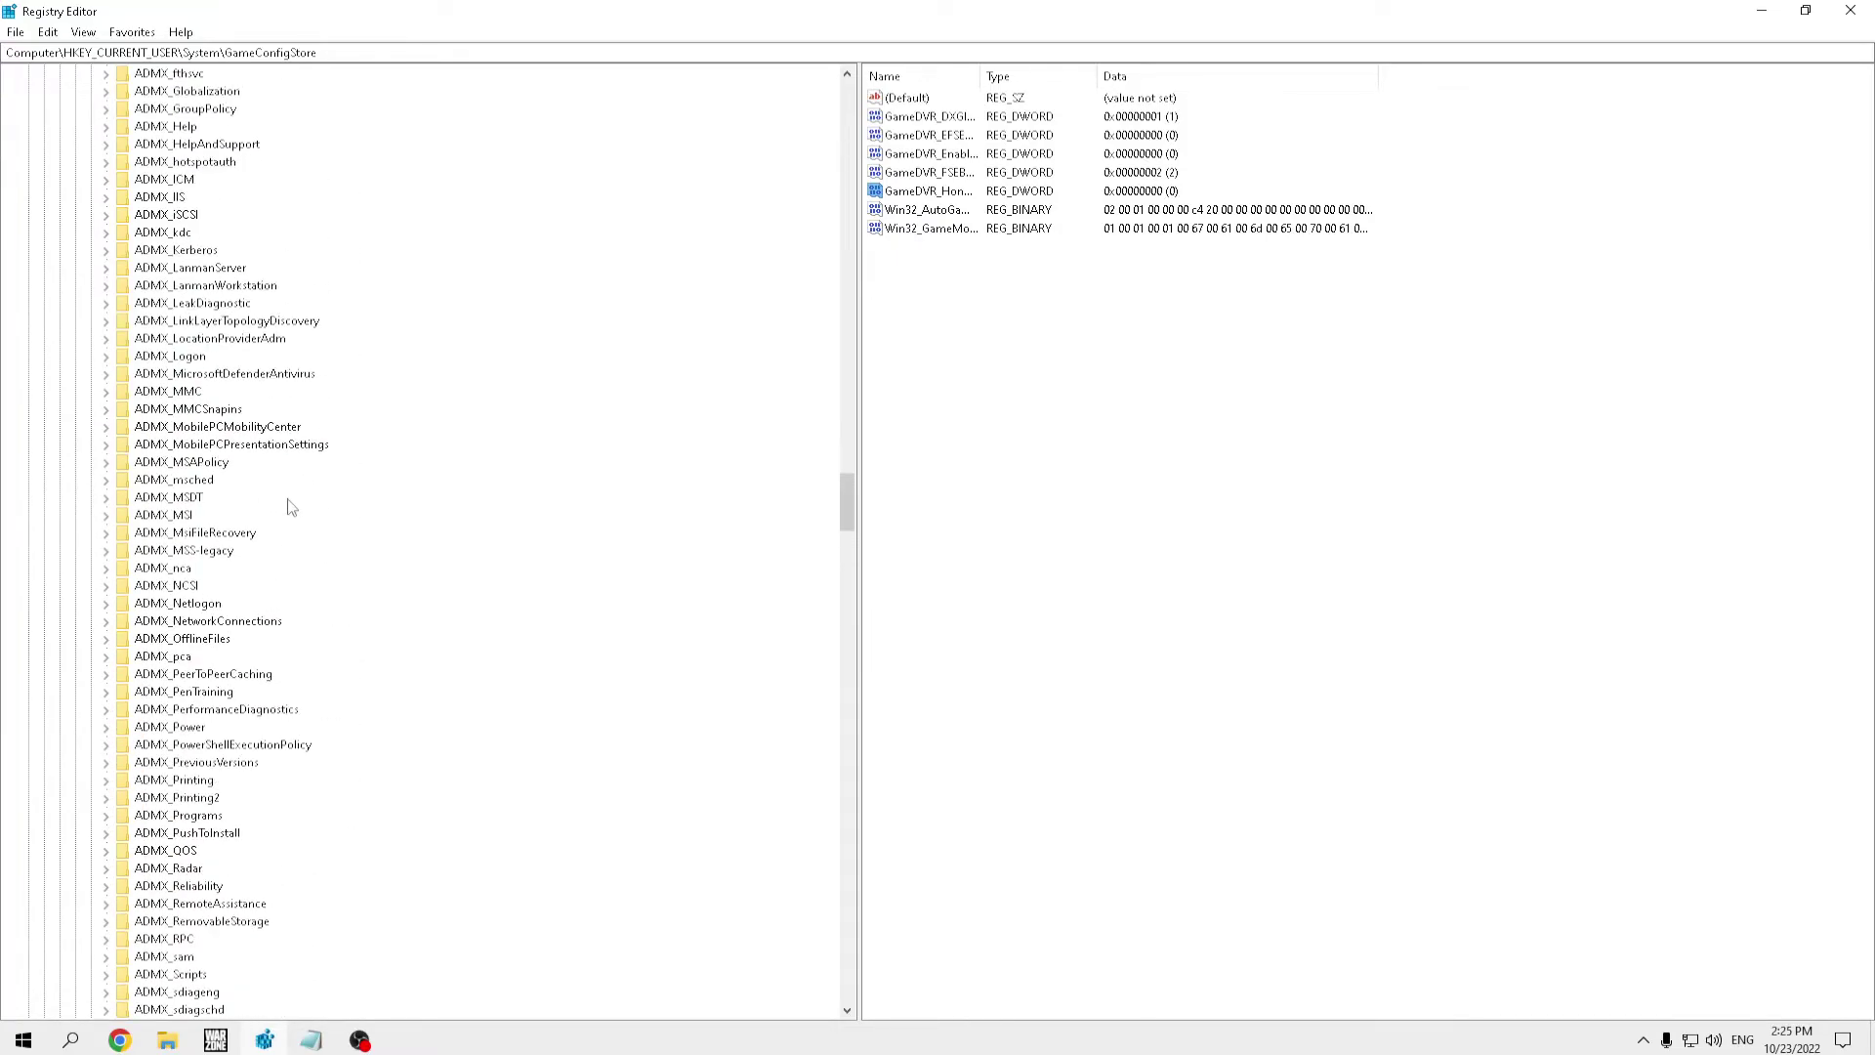
pyautogui.scroll(20, 293, 538)
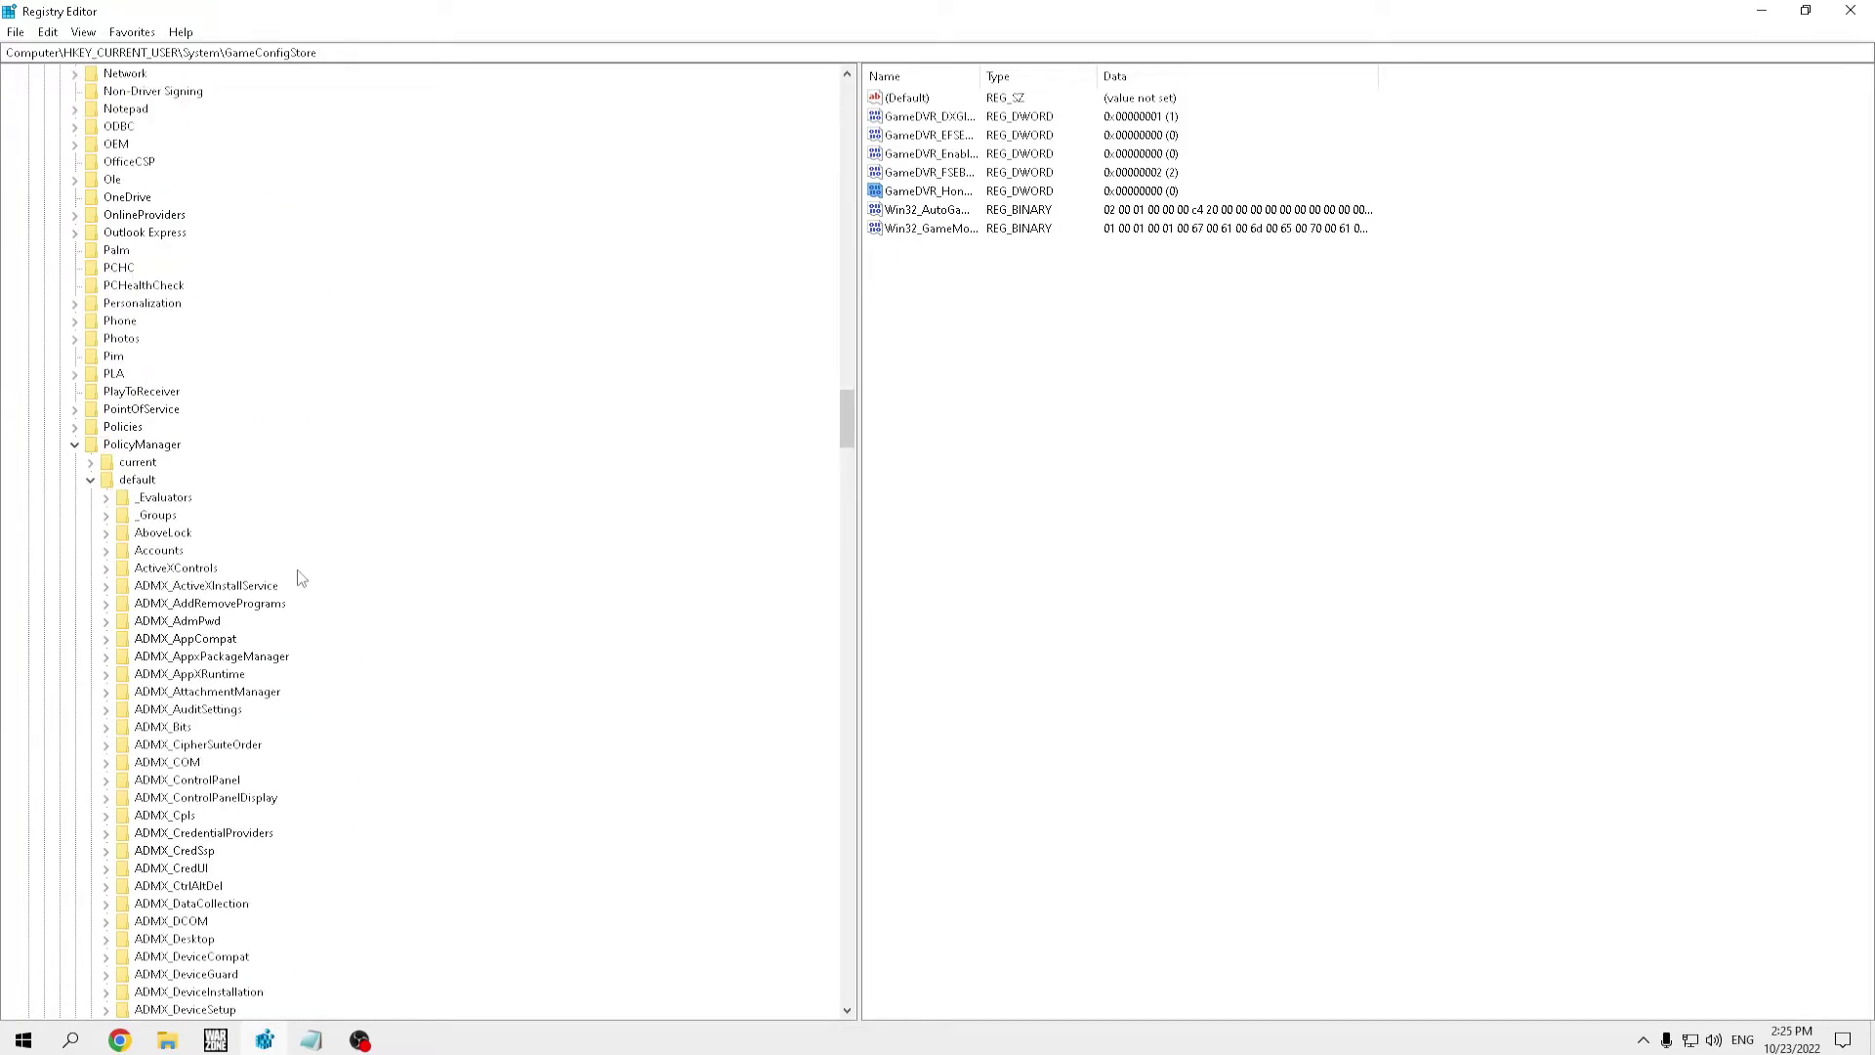
pyautogui.scroll(20, 126, 489)
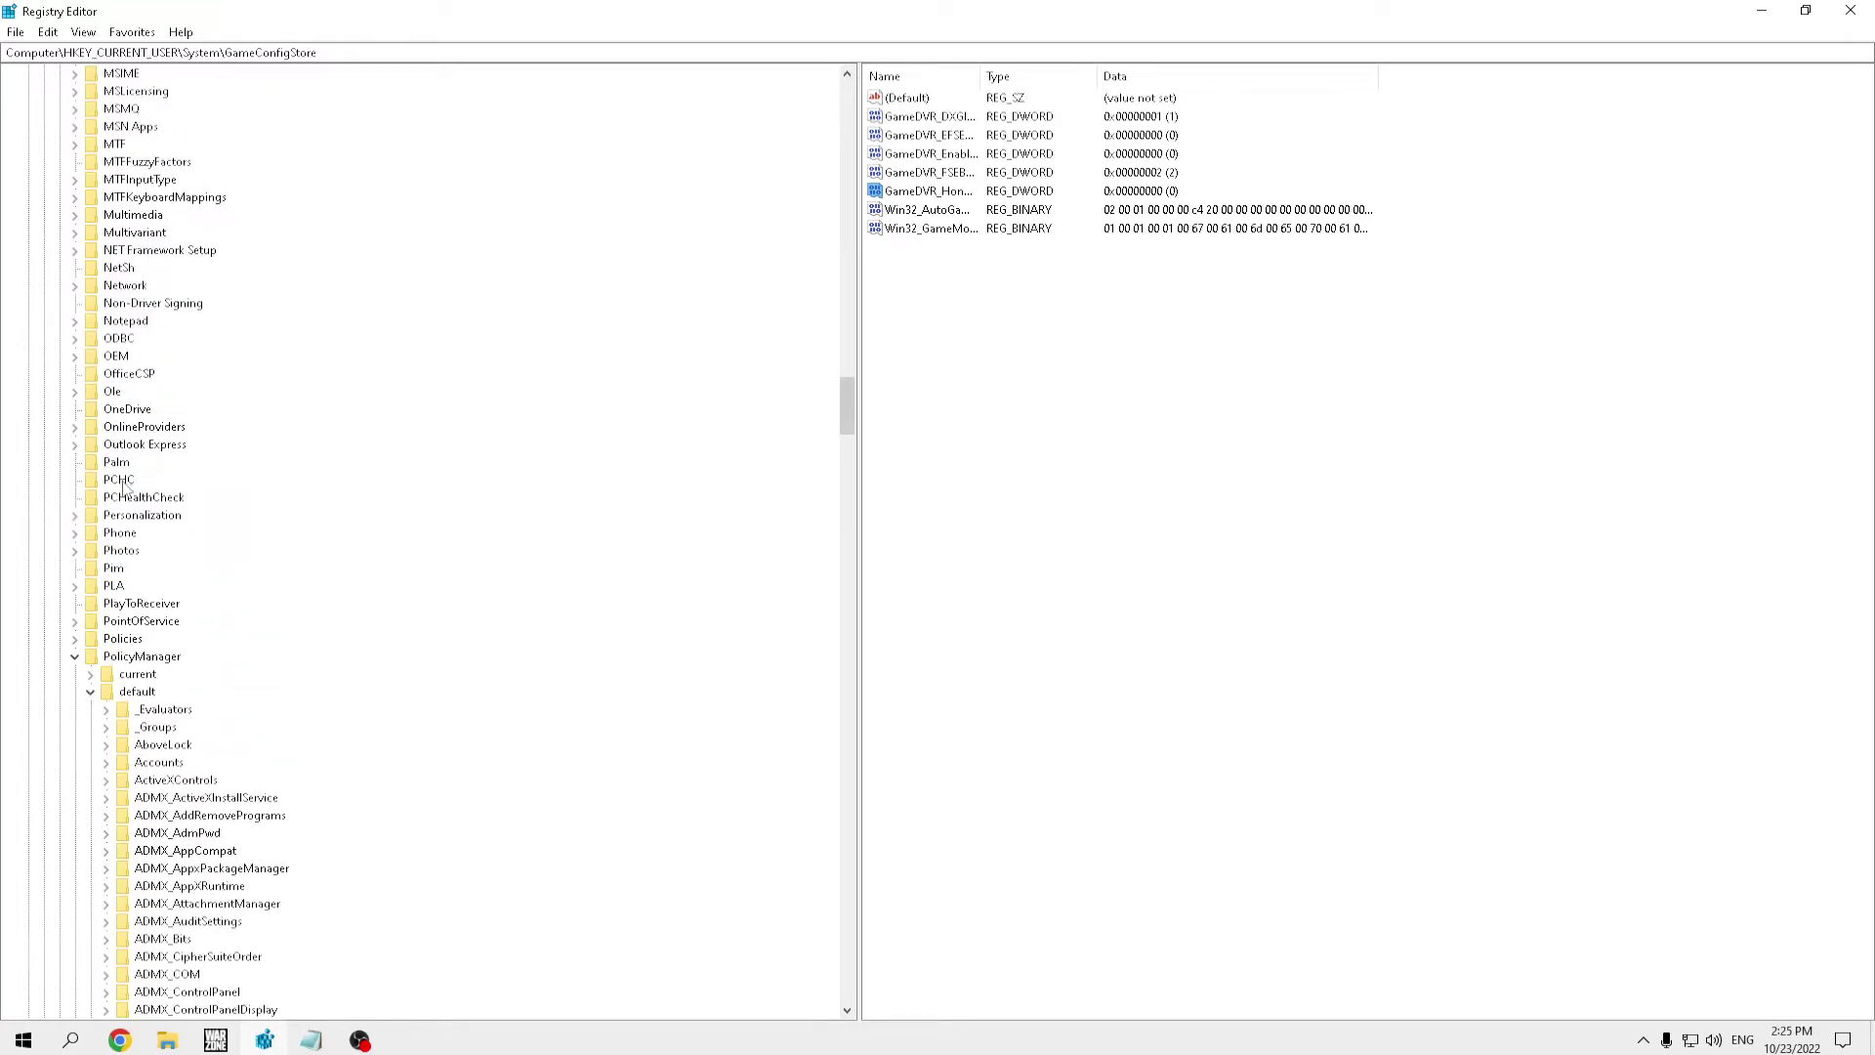
pyautogui.scroll(20, 105, 488)
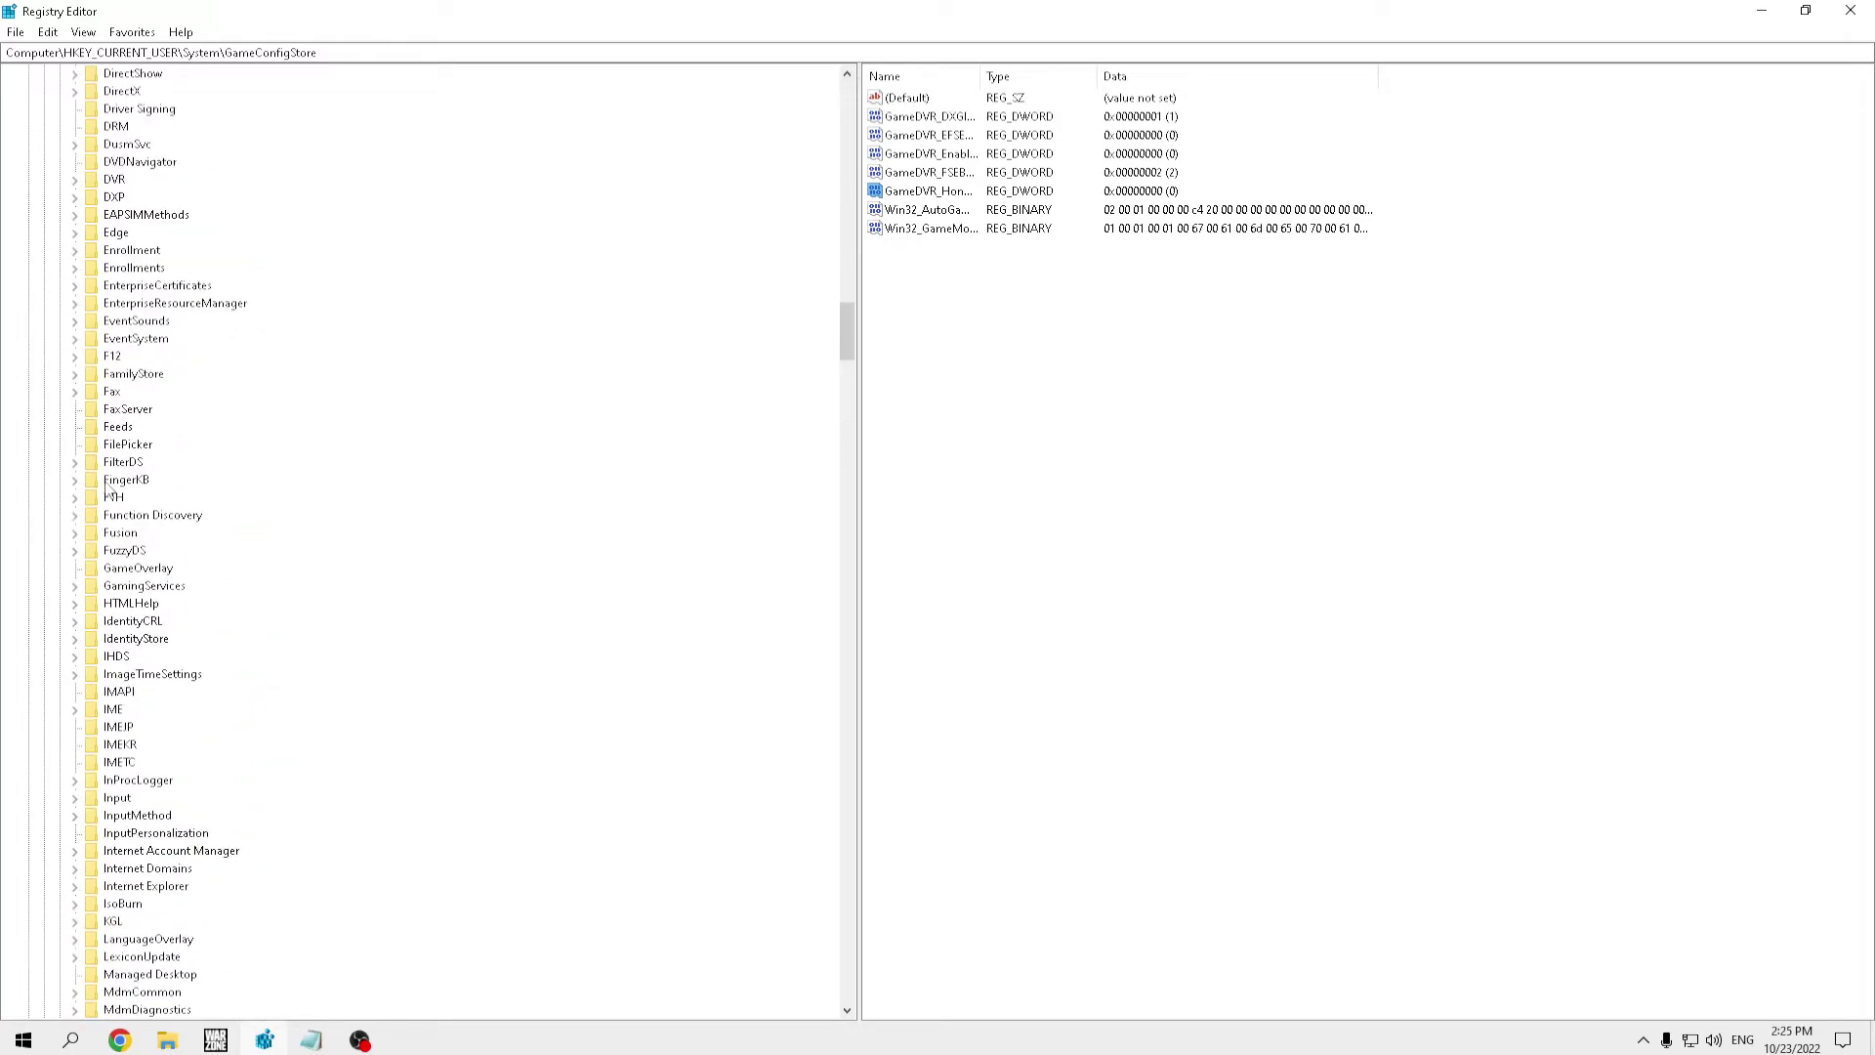
pyautogui.scroll(3, 113, 449)
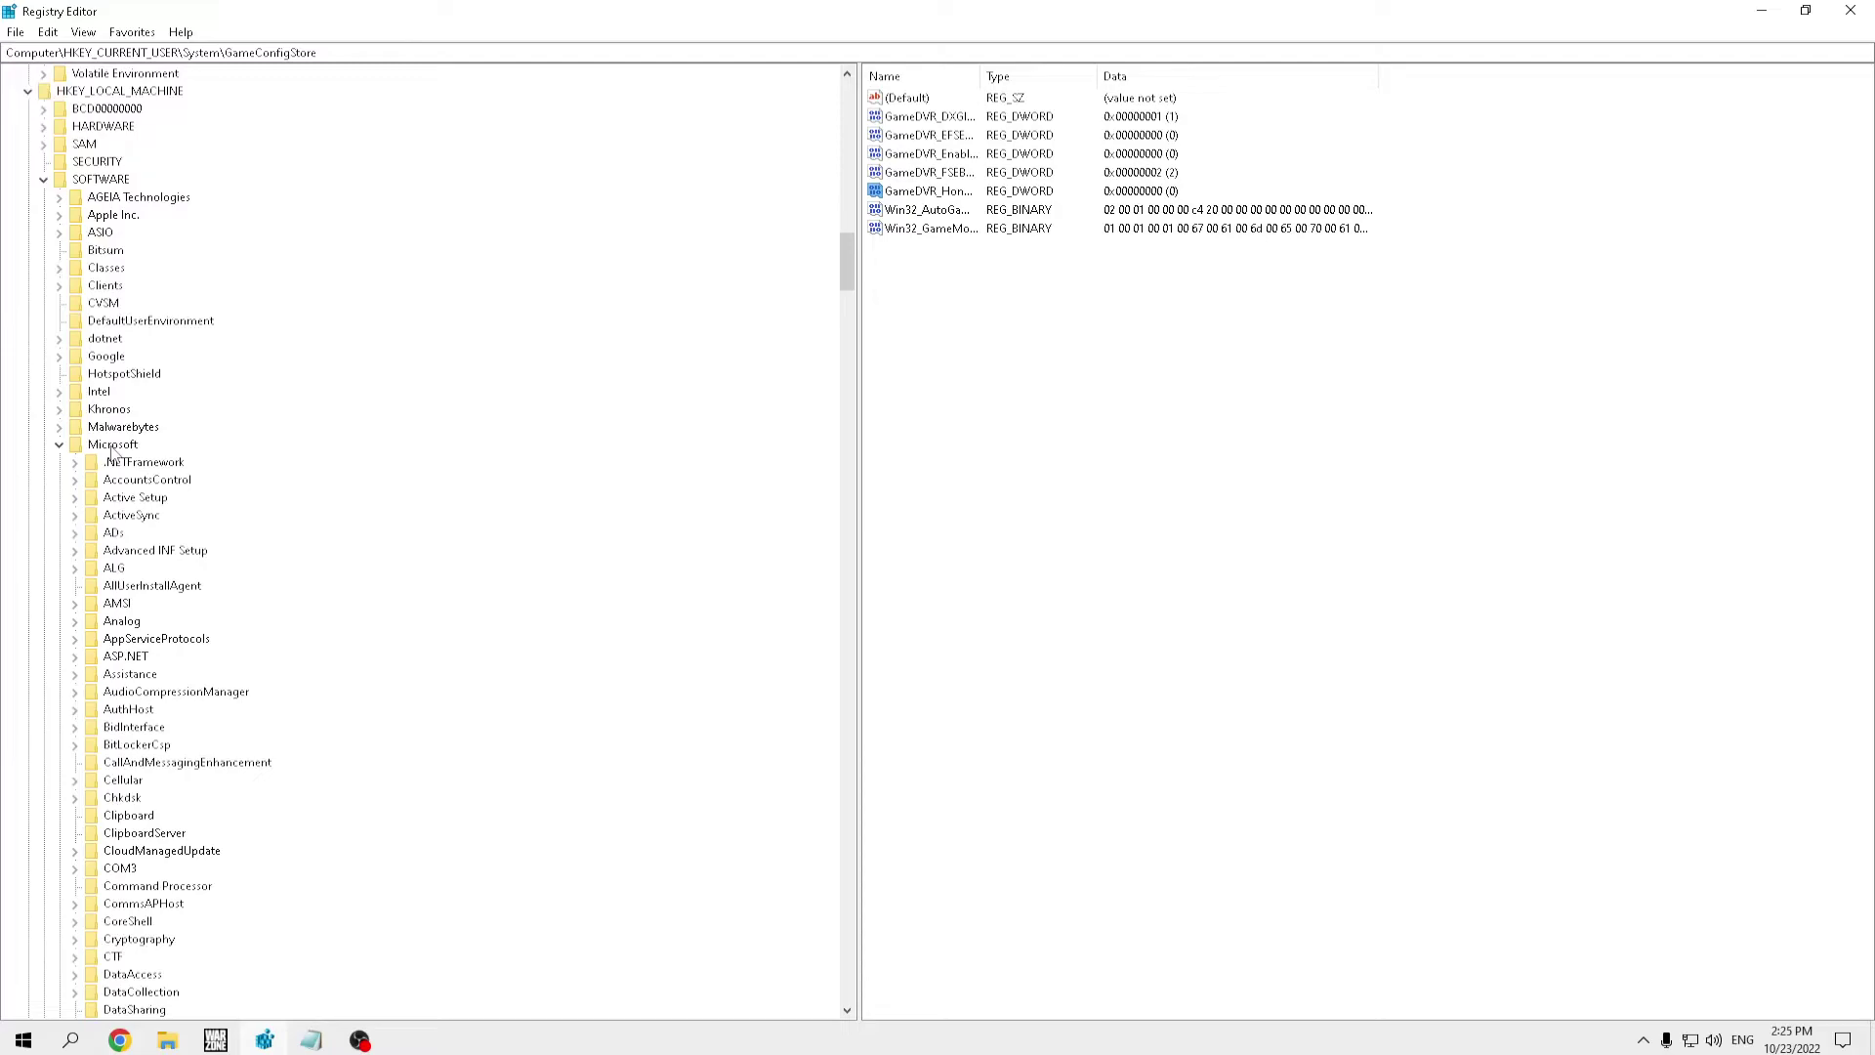
pyautogui.scroll(1, 54, 226)
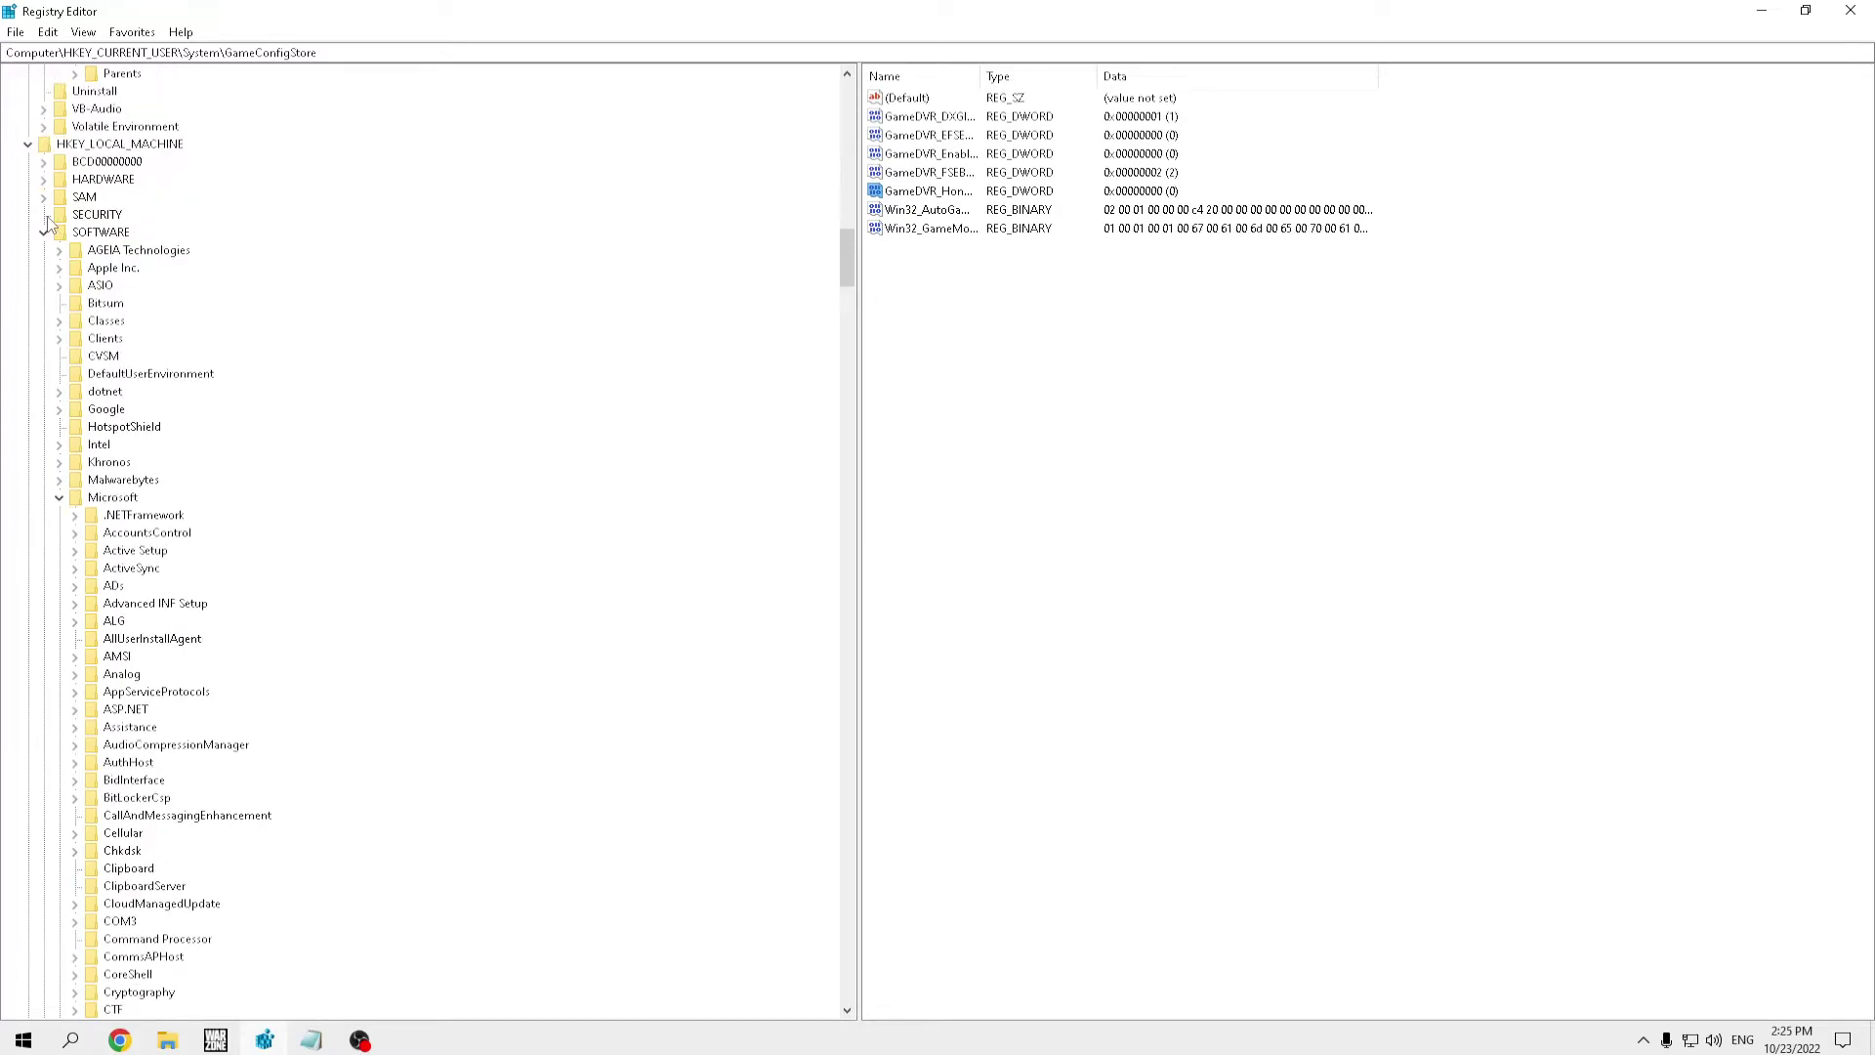
pyautogui.click(43, 235)
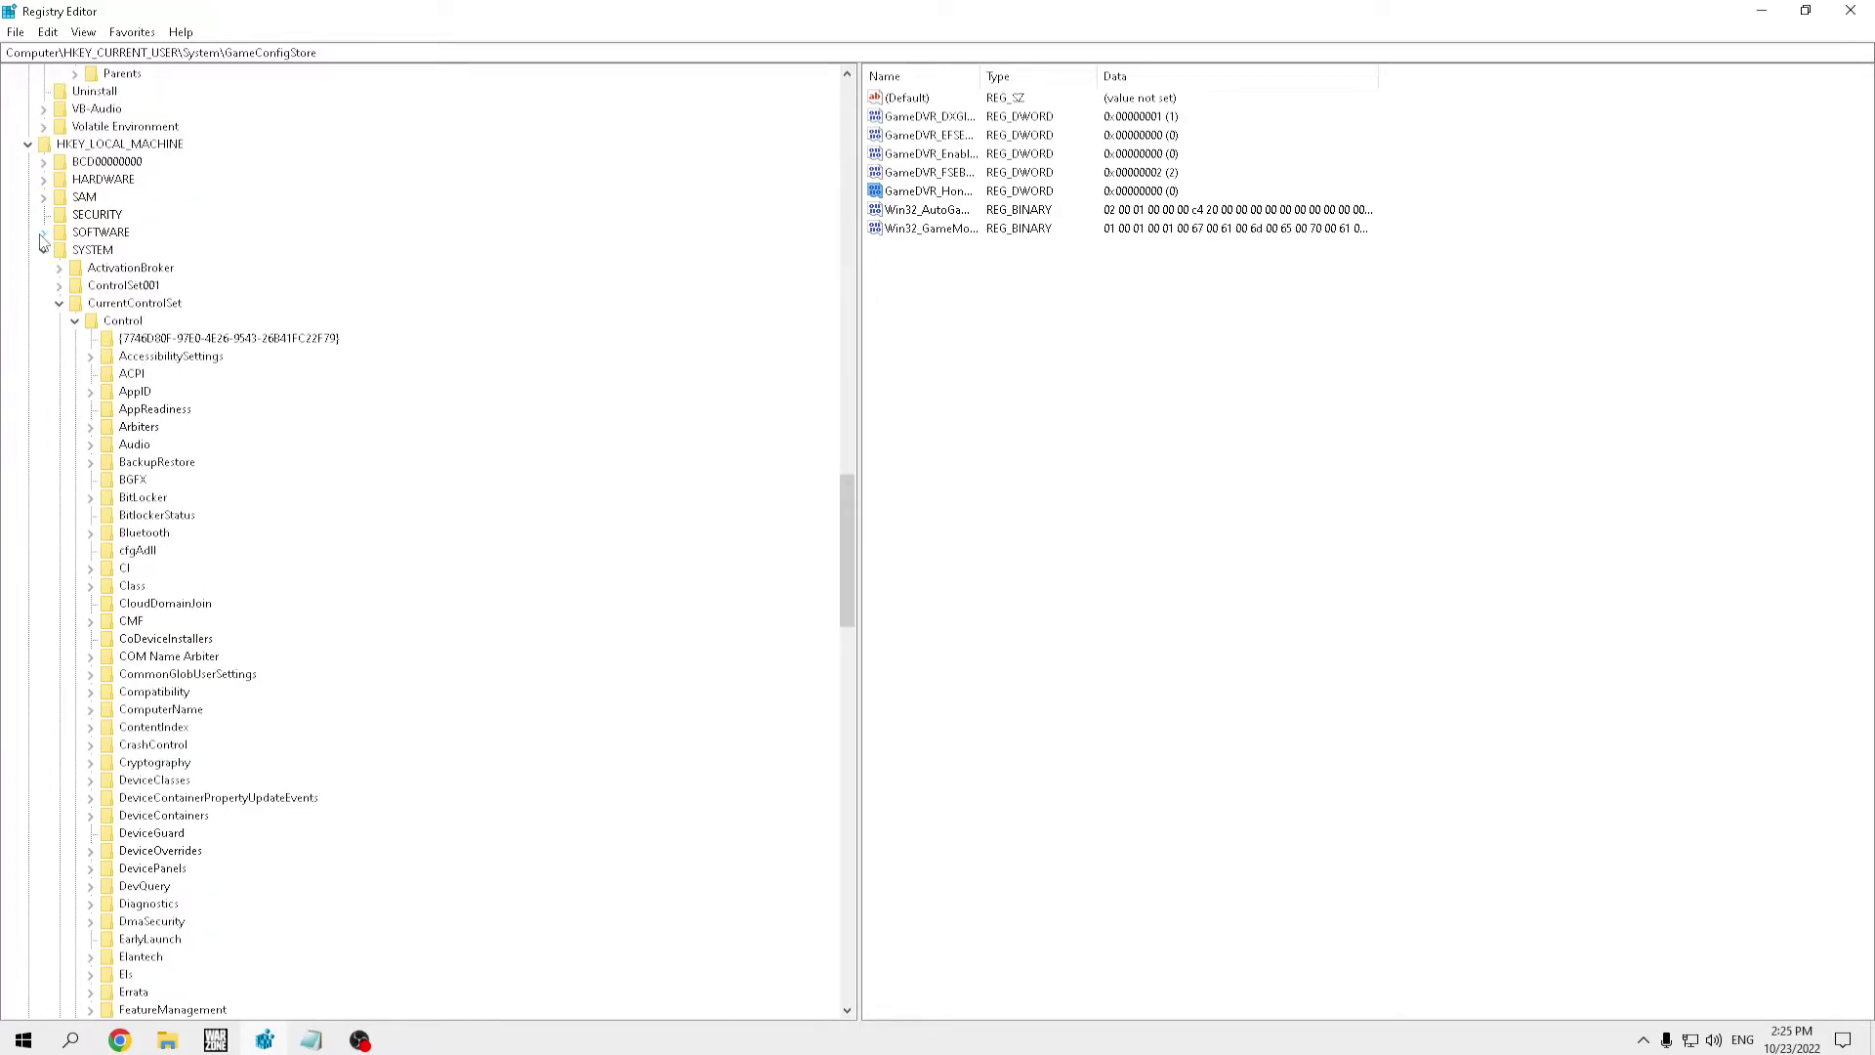
pyautogui.click(43, 234)
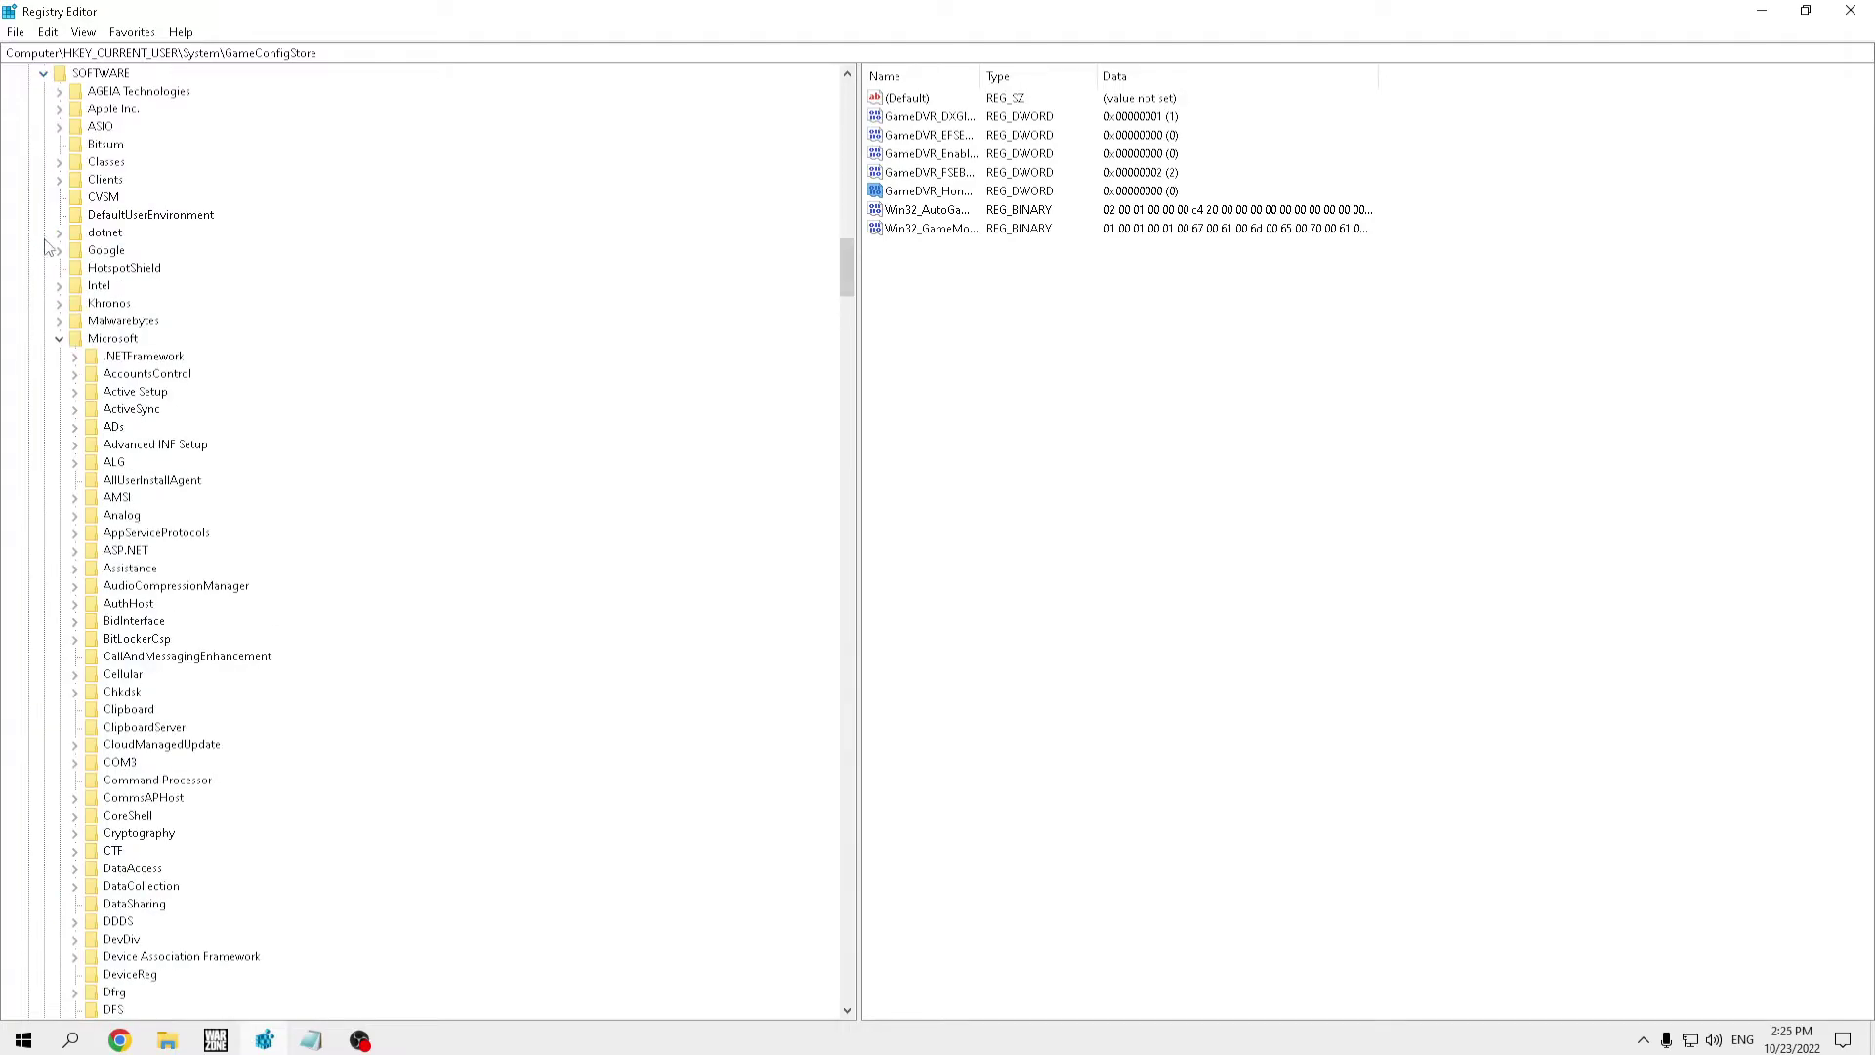
# Step: Delete the Parents subkey under GameConfigStore
pyautogui.scroll(3, 83, 283)
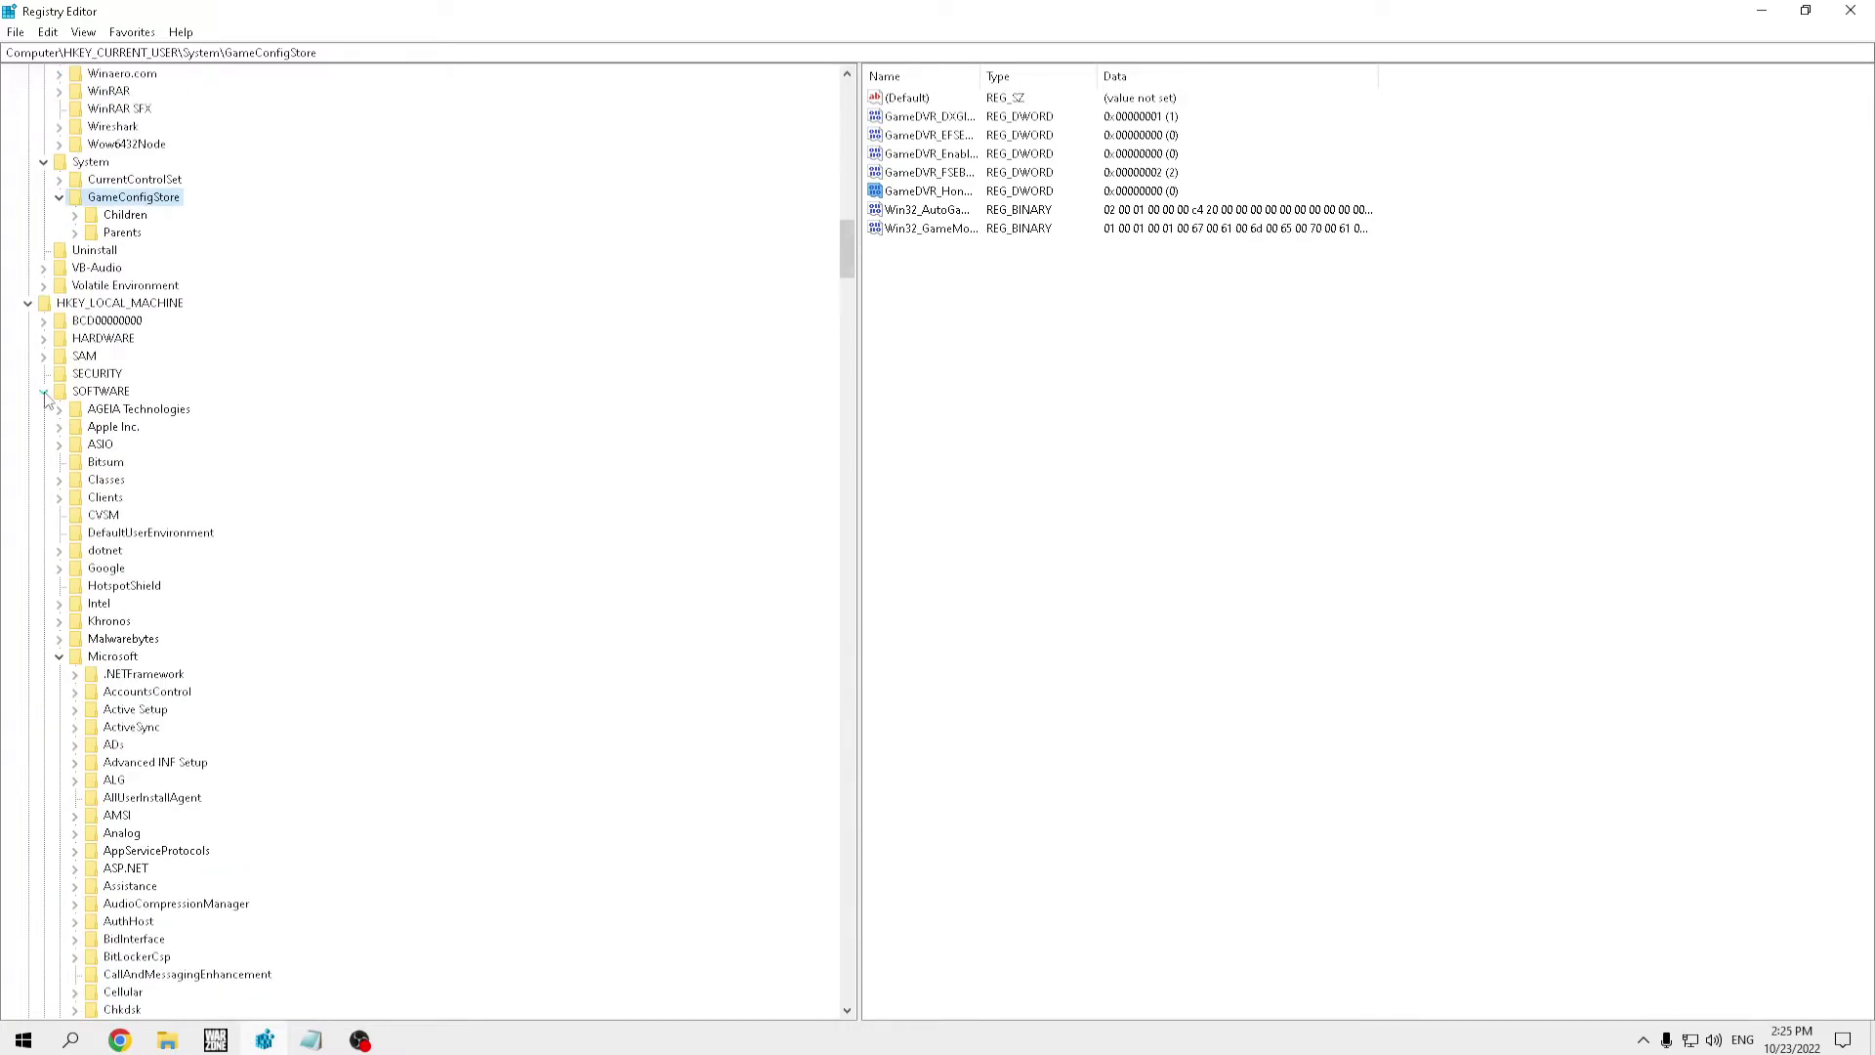
pyautogui.scroll(3, 97, 278)
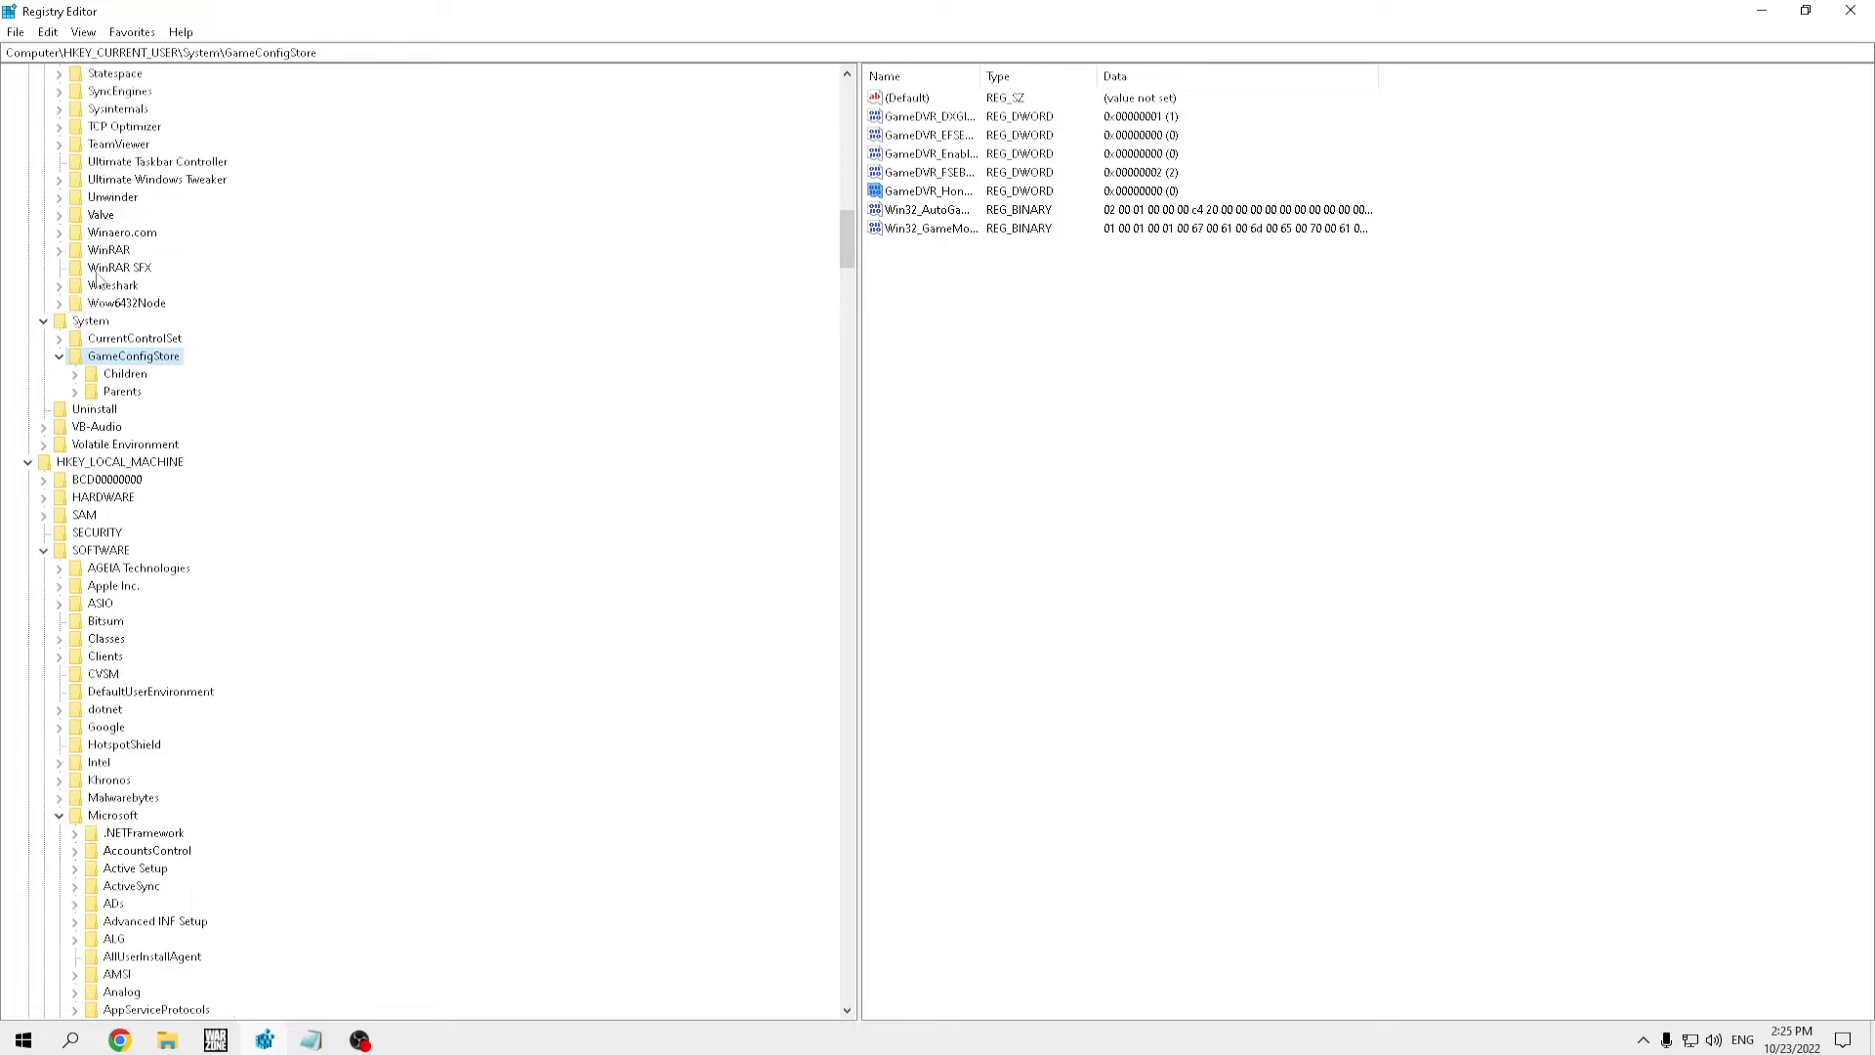
pyautogui.scroll(11, 116, 397)
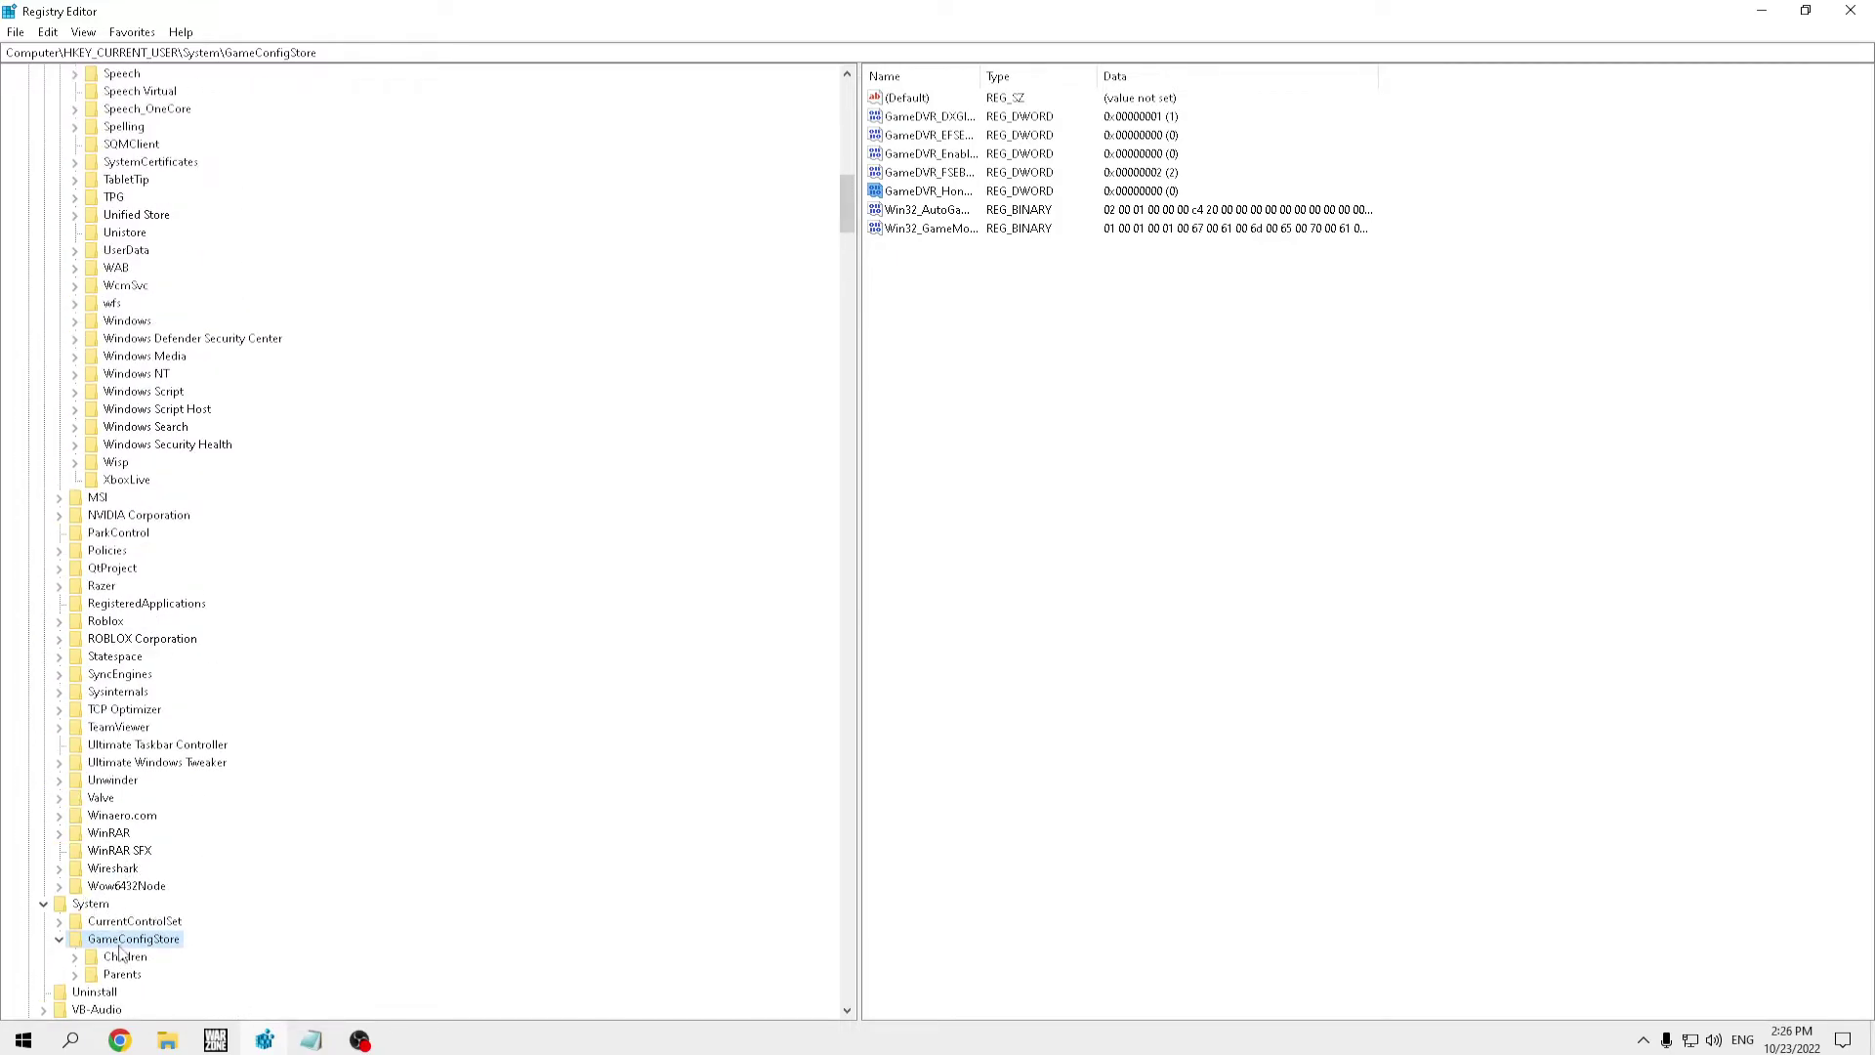
pyautogui.scroll(-2, 125, 957)
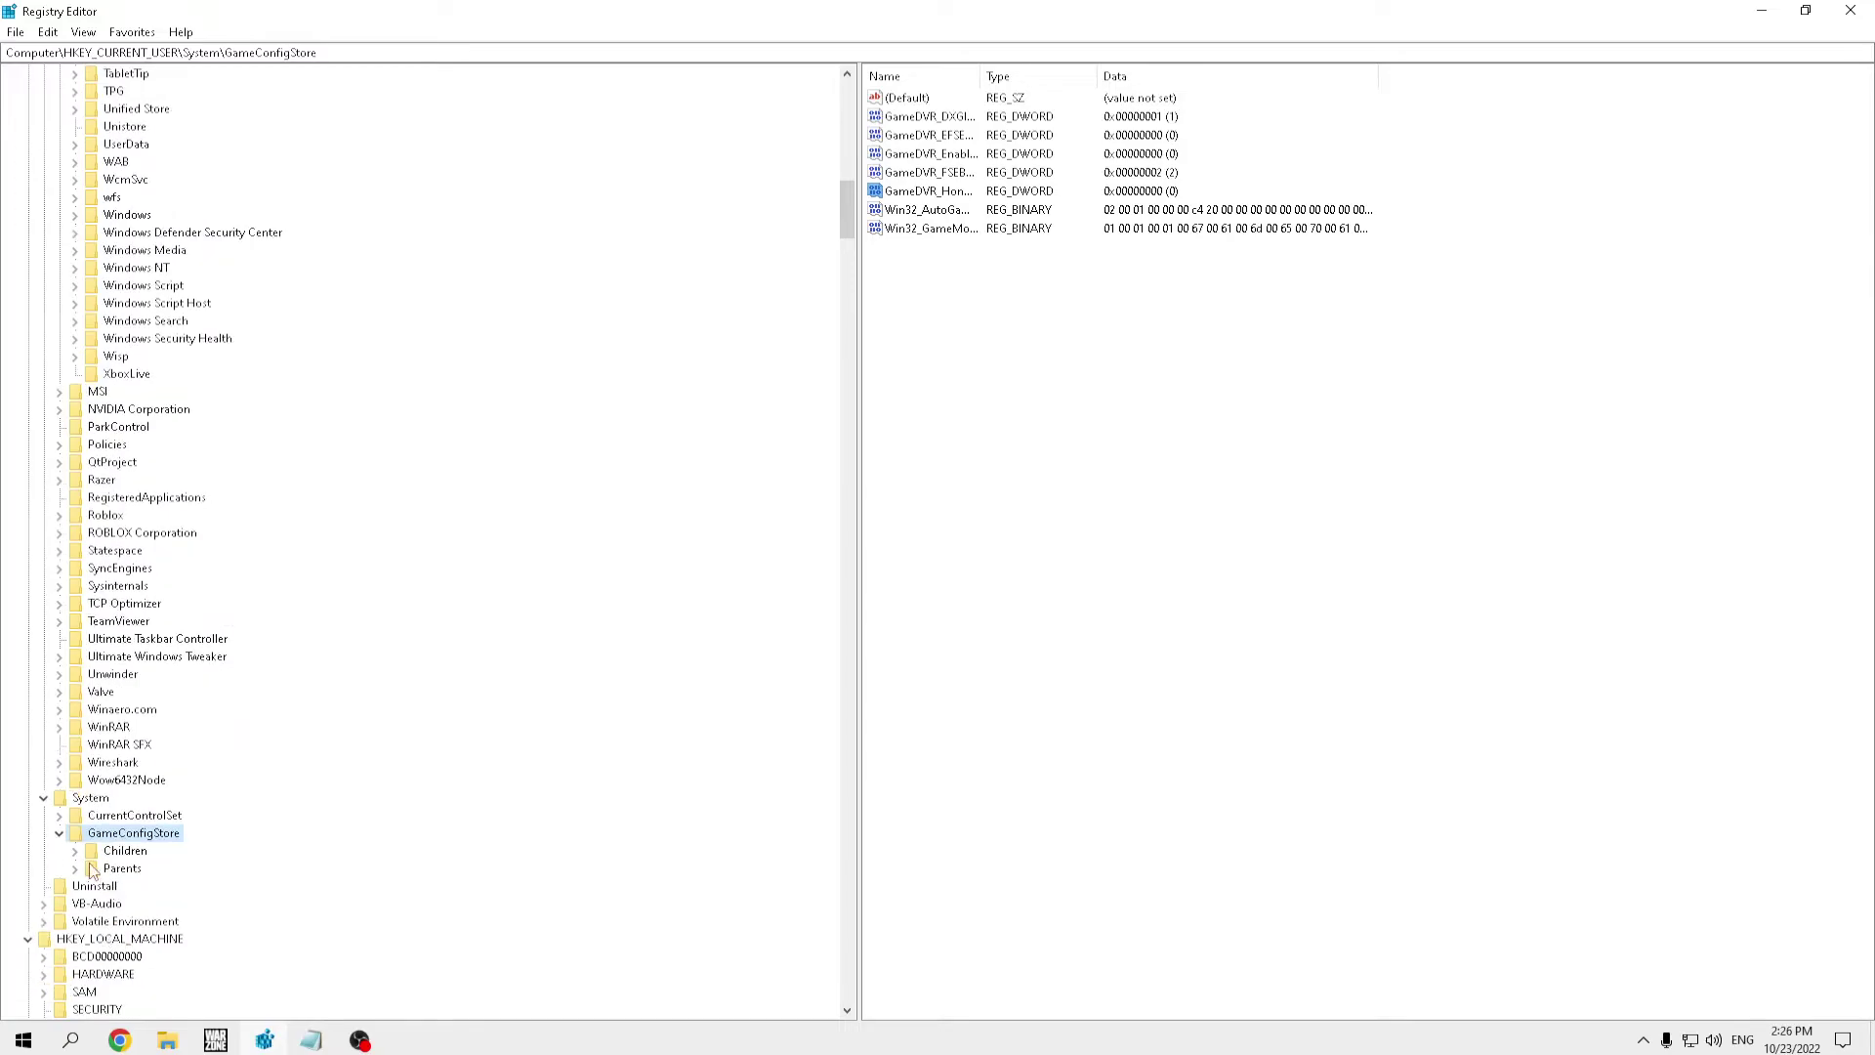
pyautogui.click(125, 870)
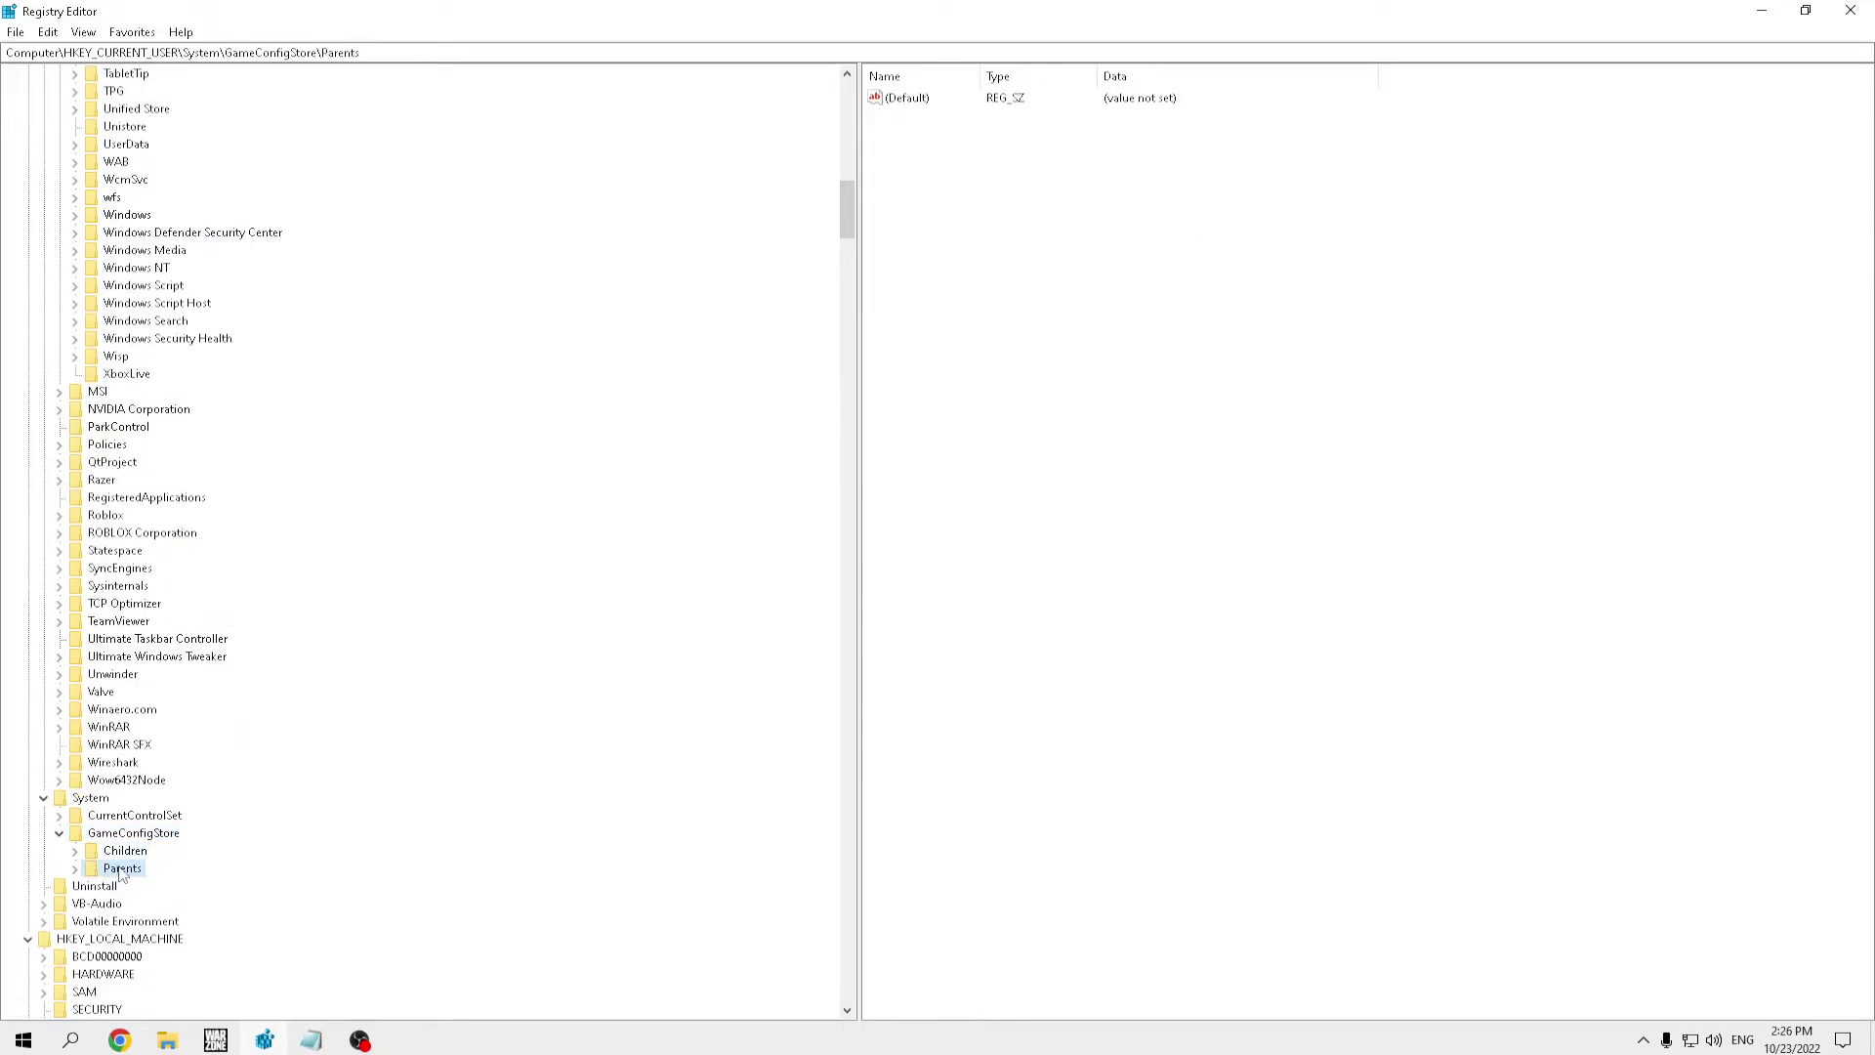
pyautogui.rightClick(122, 871)
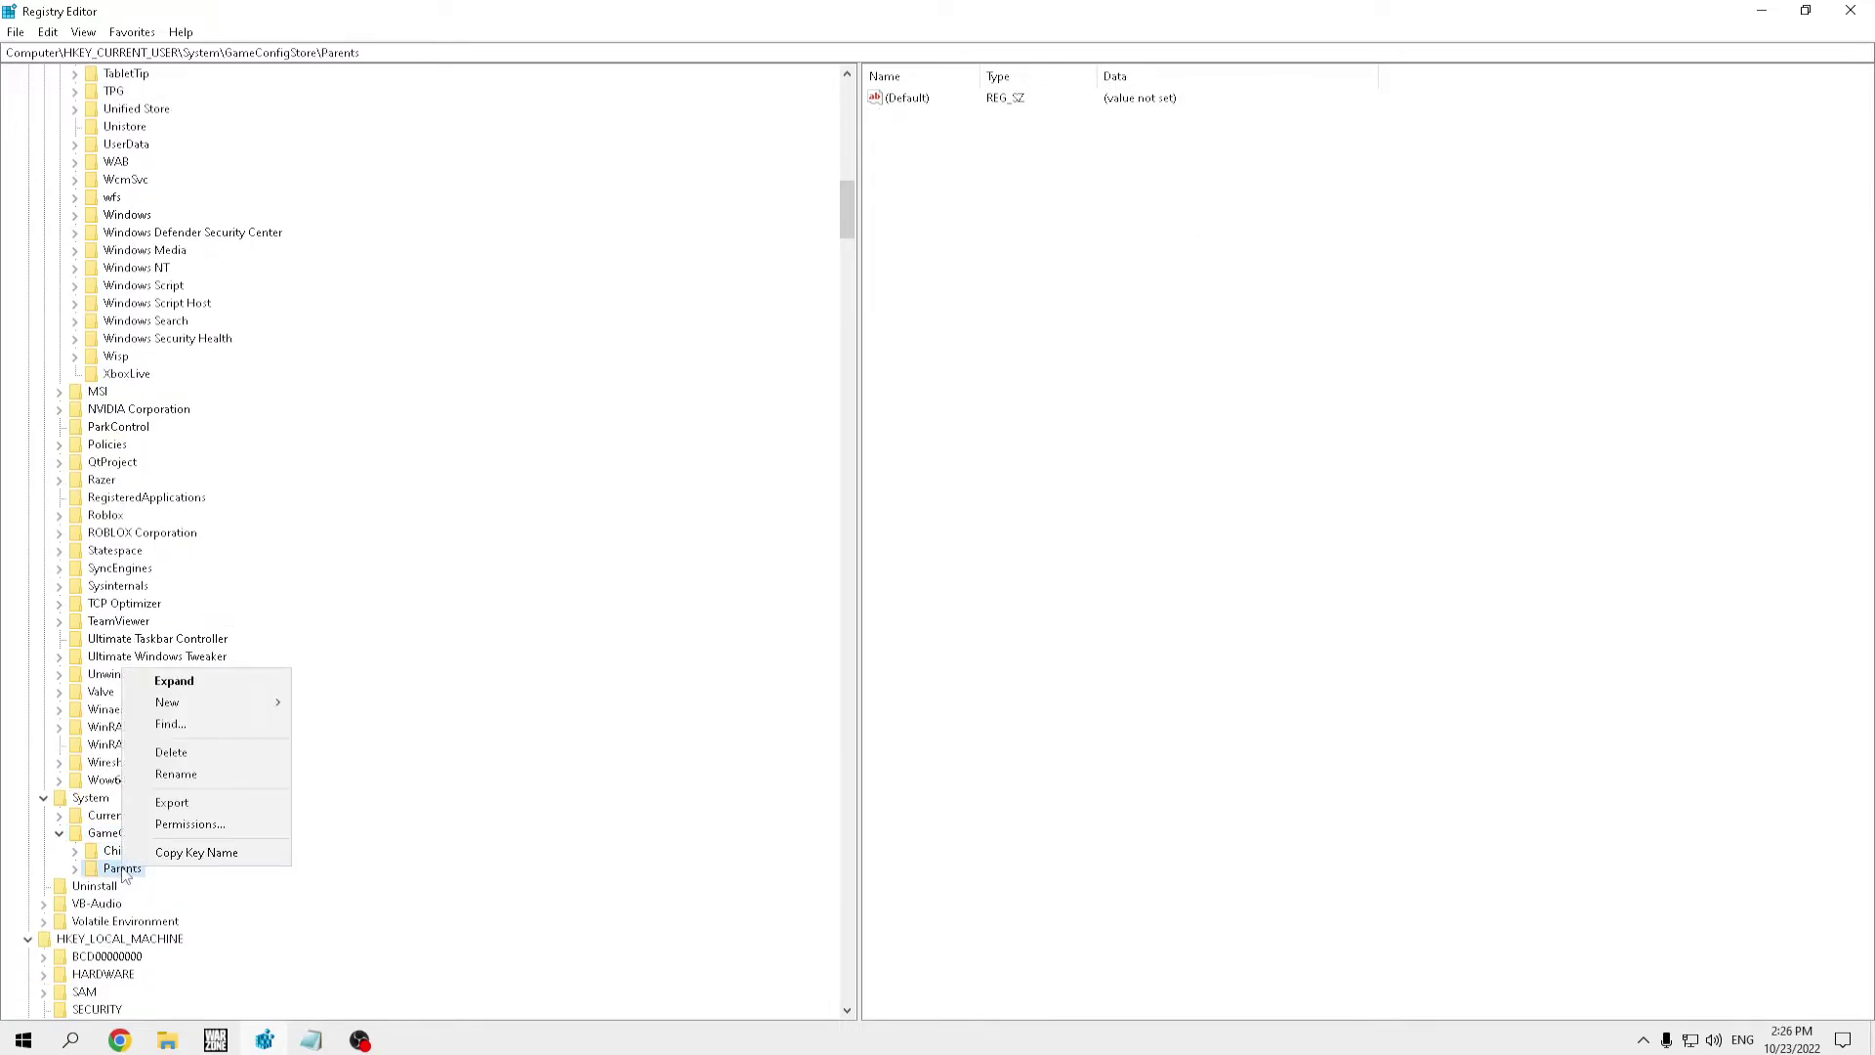
pyautogui.click(159, 761)
pyautogui.click(1055, 522)
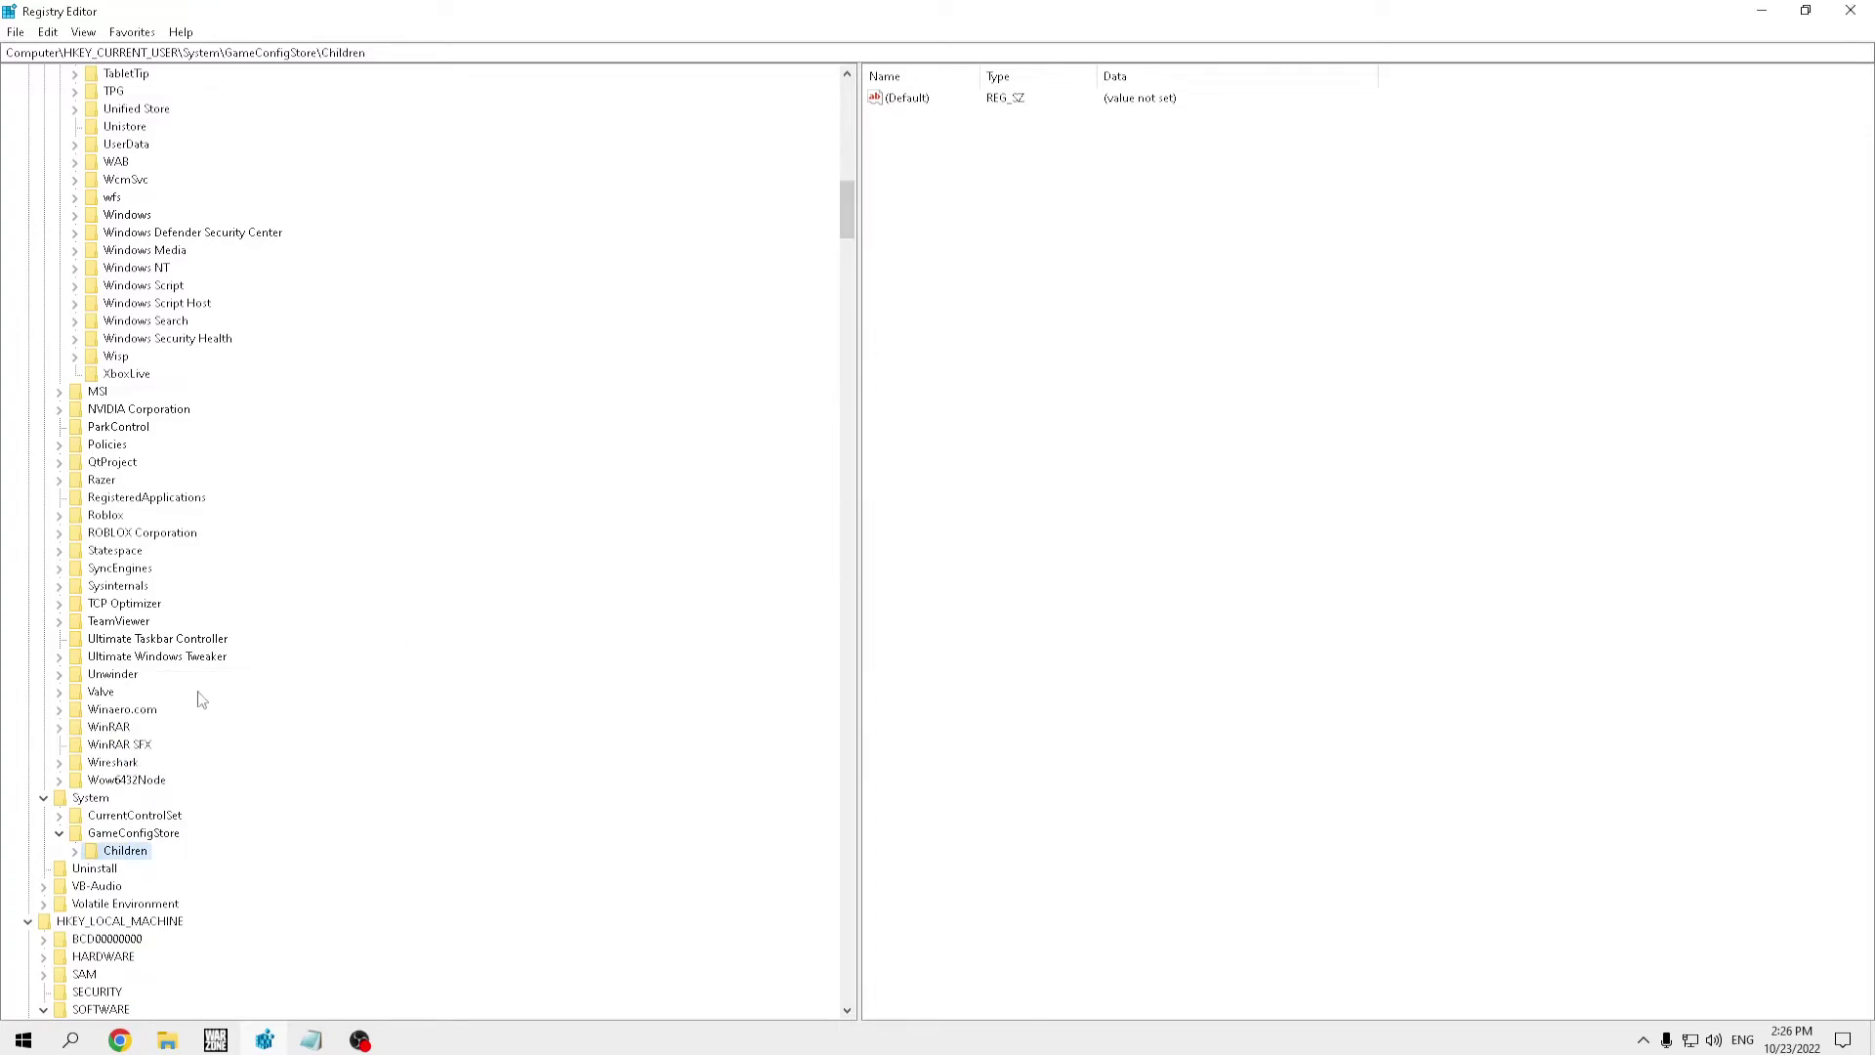
# Step: Delete the Children subkey under GameConfigStore
pyautogui.rightClick(110, 860)
pyautogui.click(156, 759)
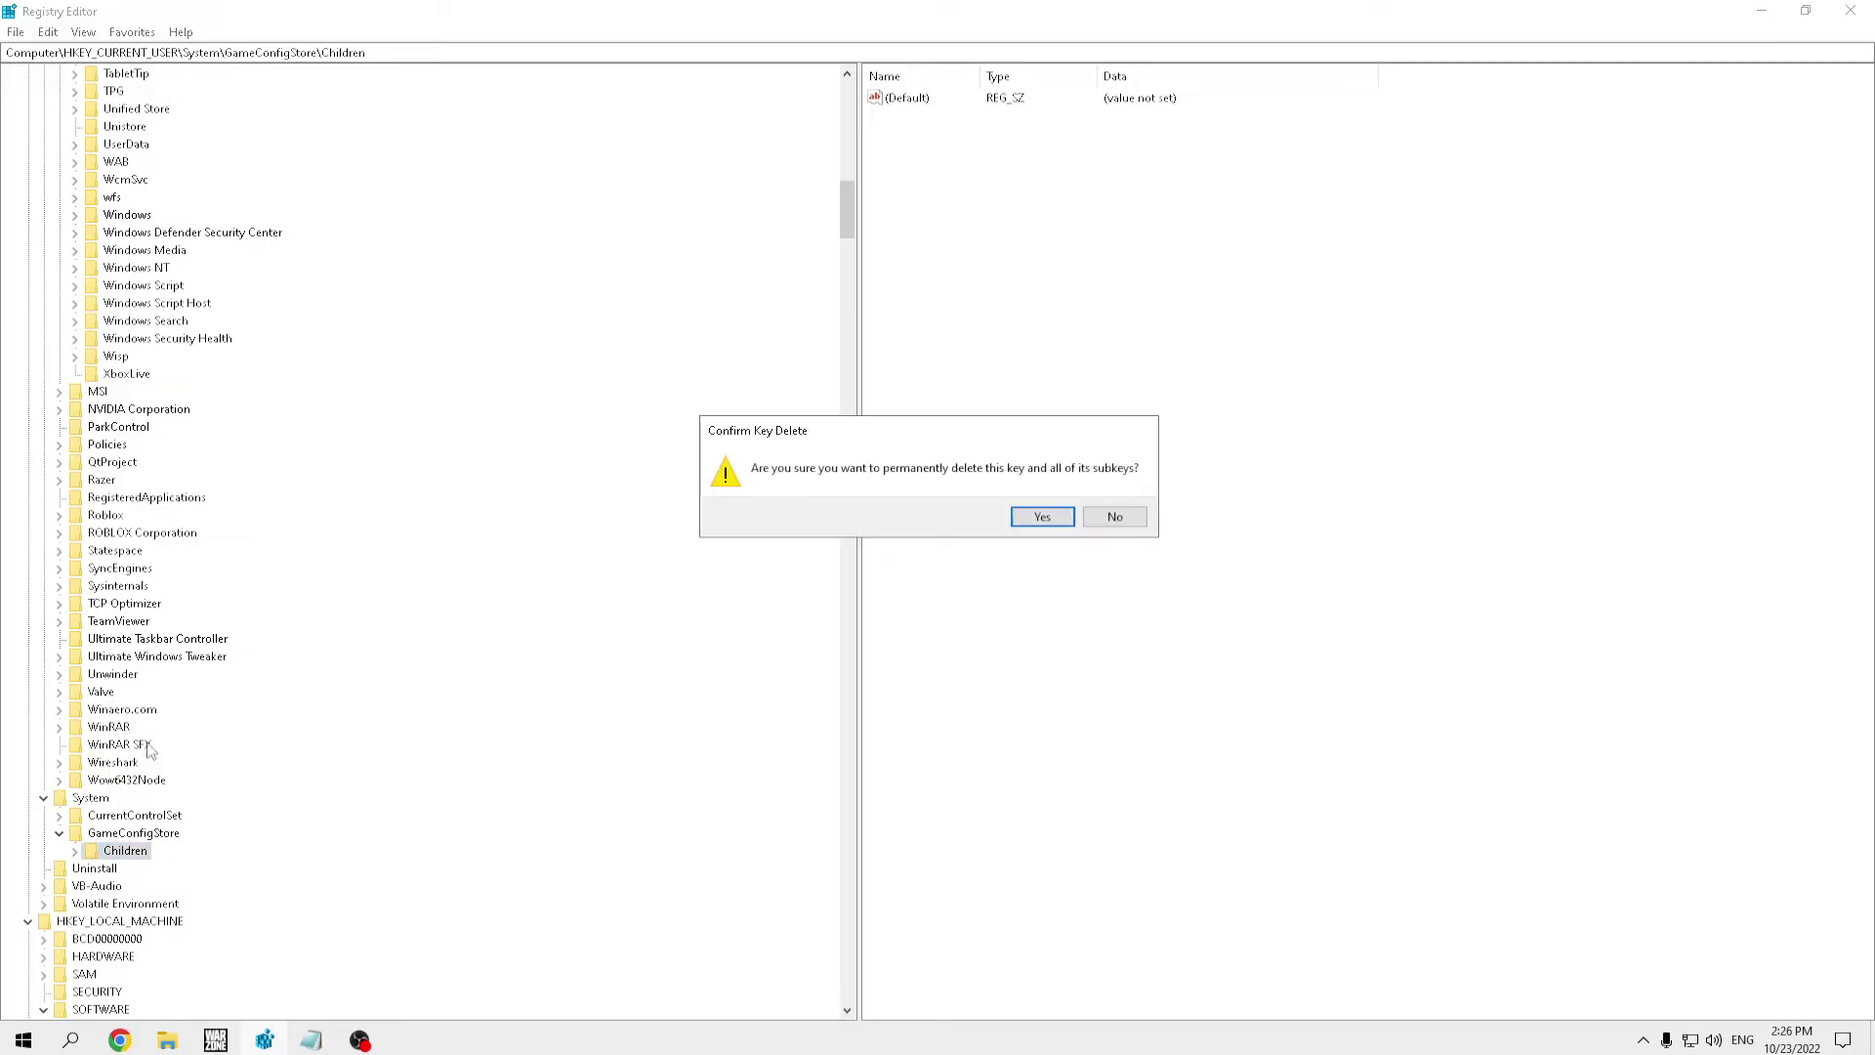
pyautogui.click(1016, 519)
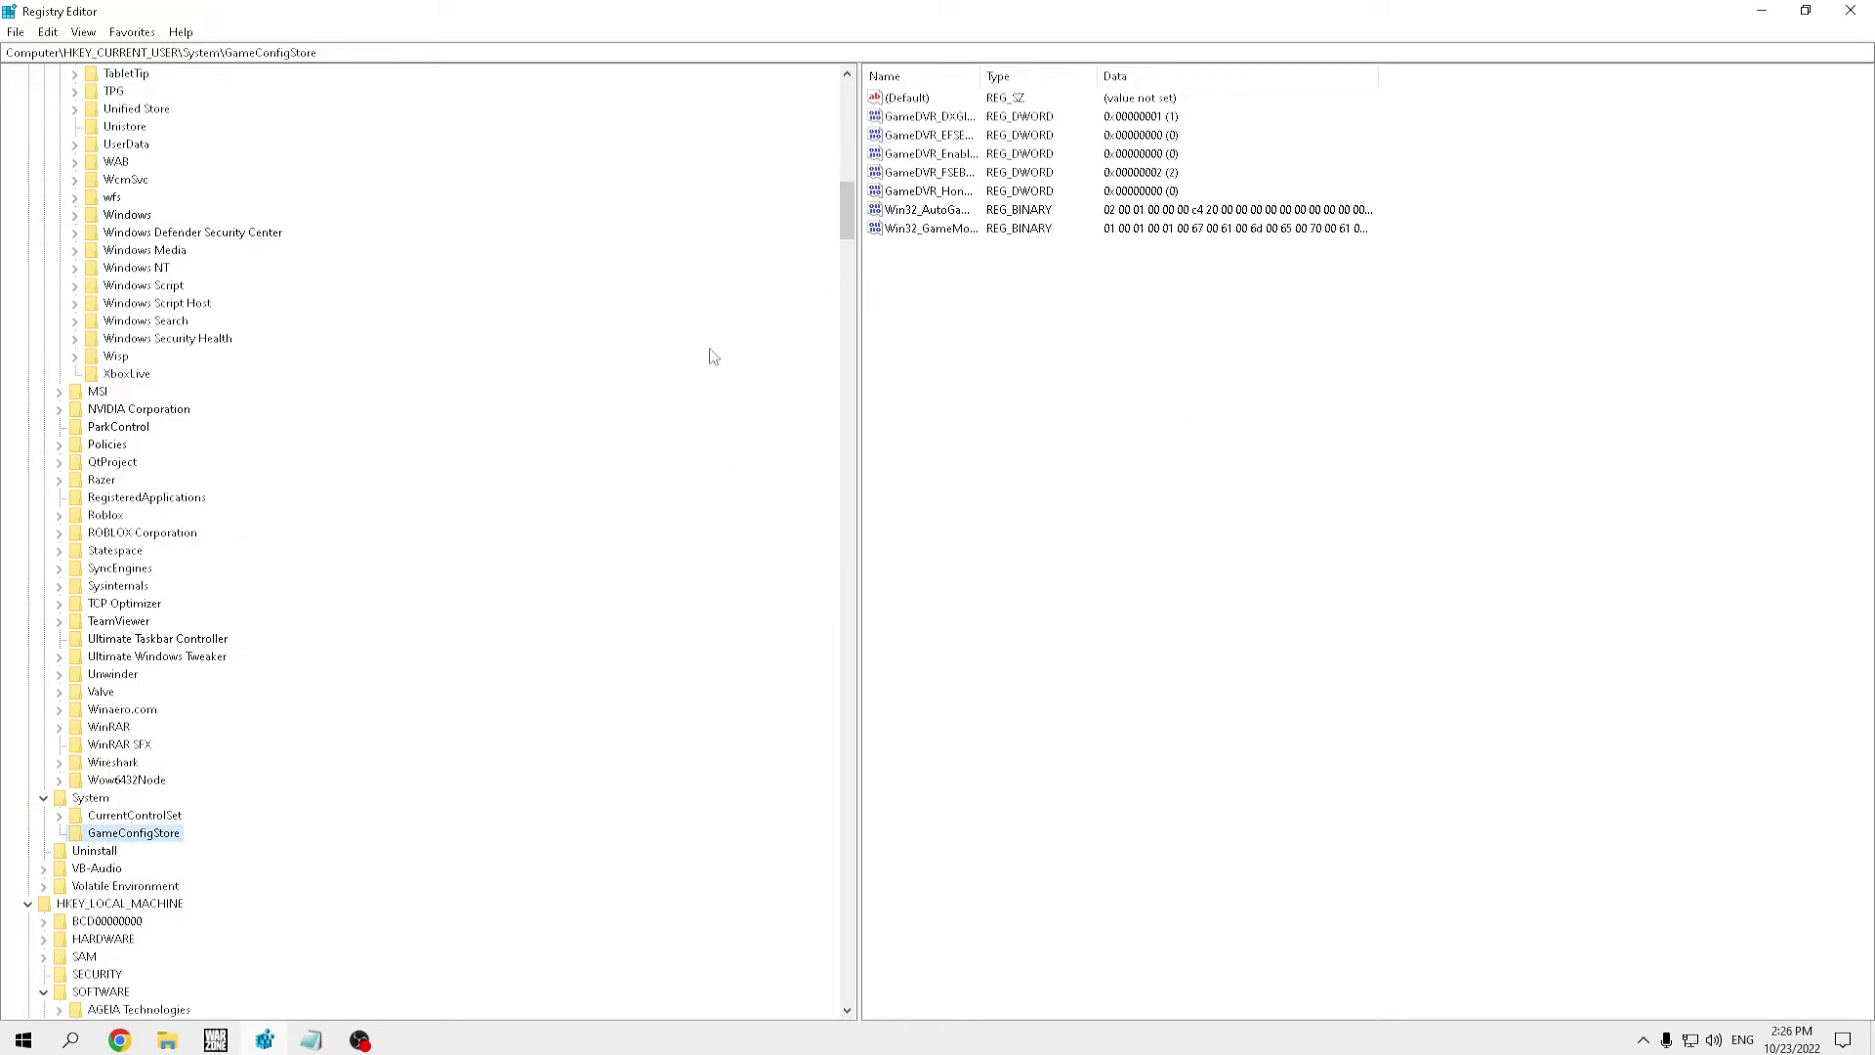
pyautogui.scroll(20, 271, 748)
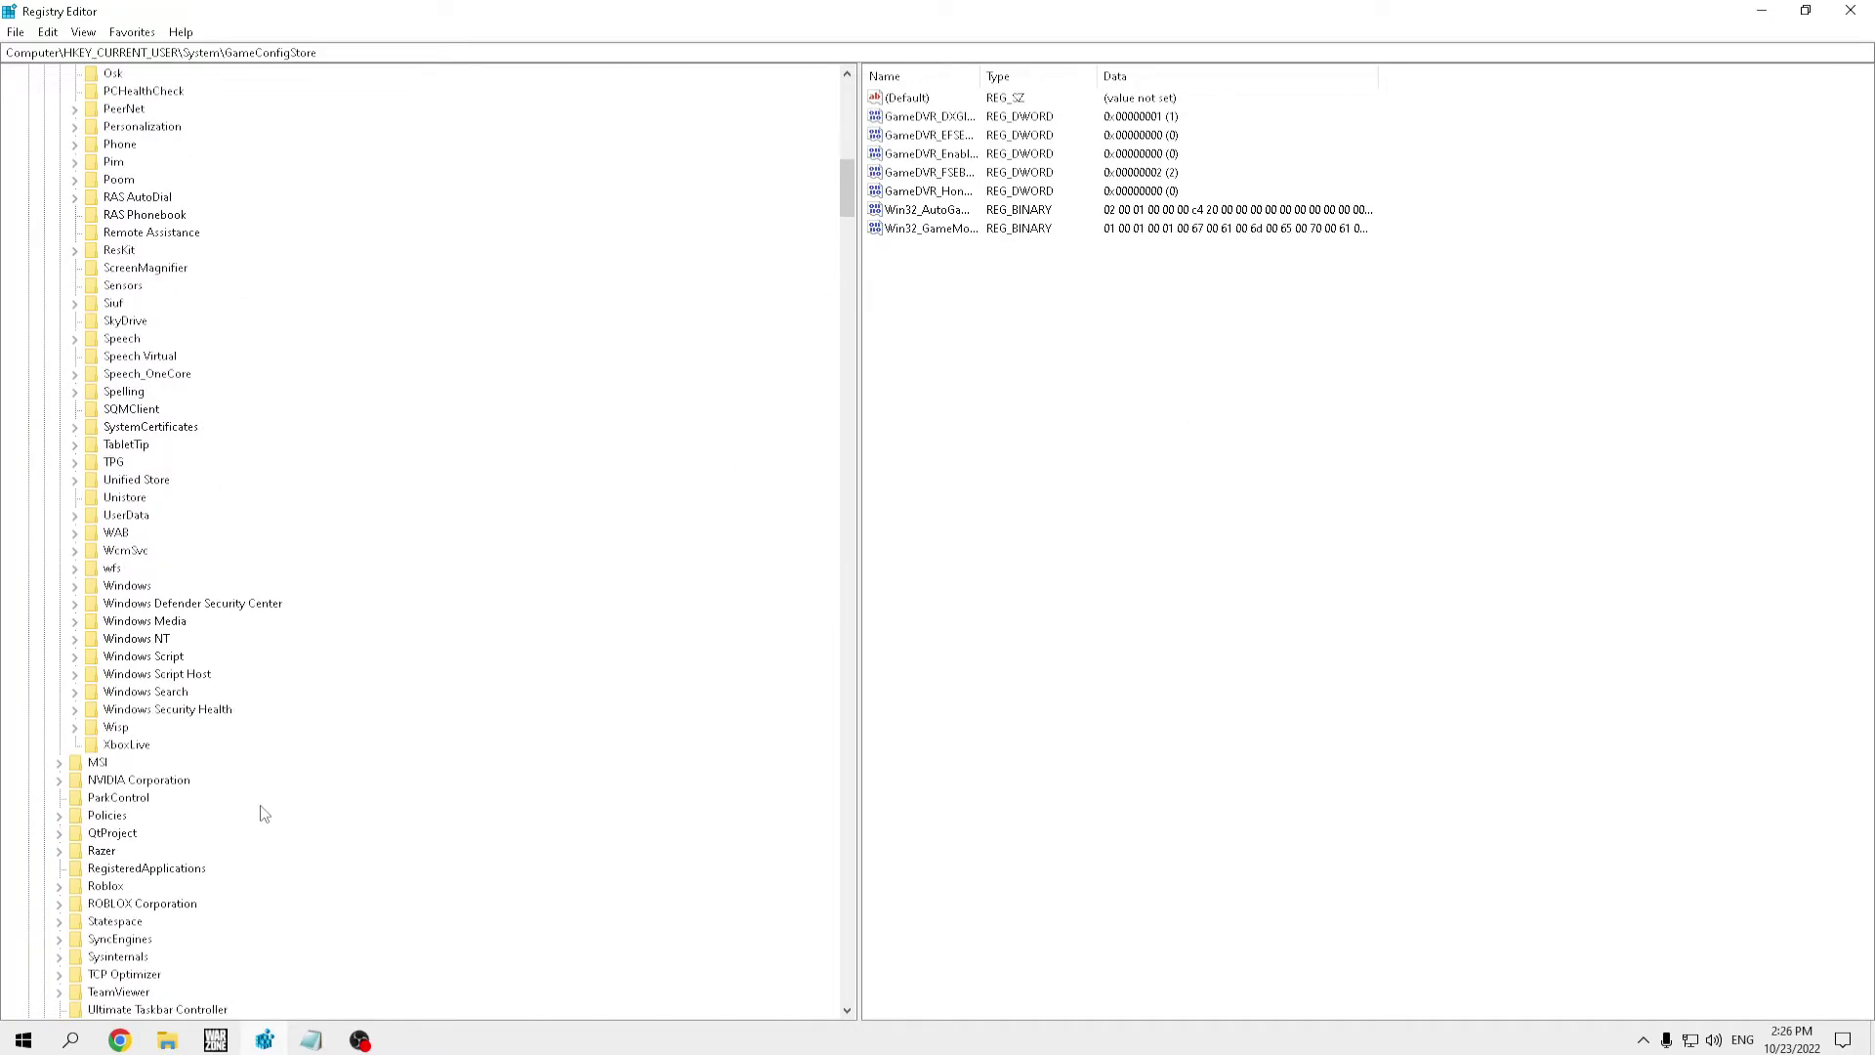